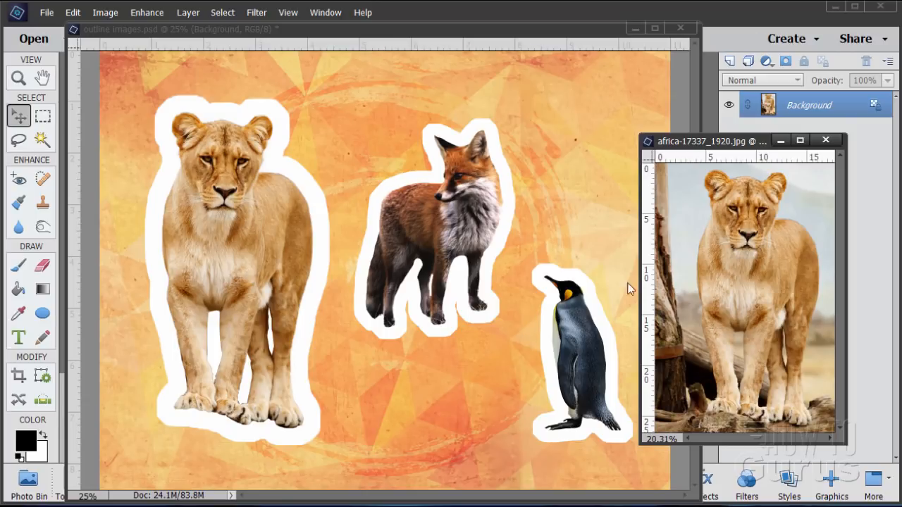
Open the General preferences and examine the floating document window options.
mouse_move(739, 145)
left_mouse_down()
mouse_move(774, 144)
mouse_move(737, 144)
left_mouse_up()
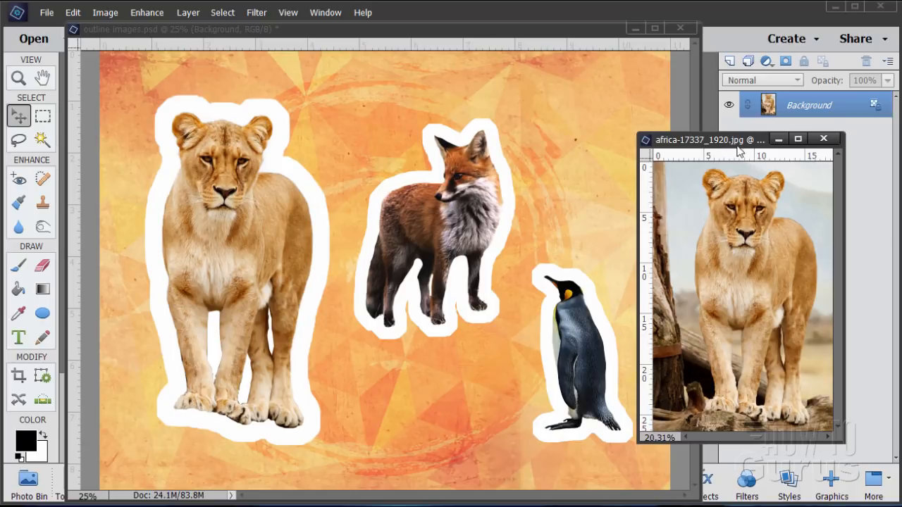
mouse_move(726, 145)
left_mouse_down()
mouse_move(744, 153)
mouse_move(725, 147)
left_mouse_up()
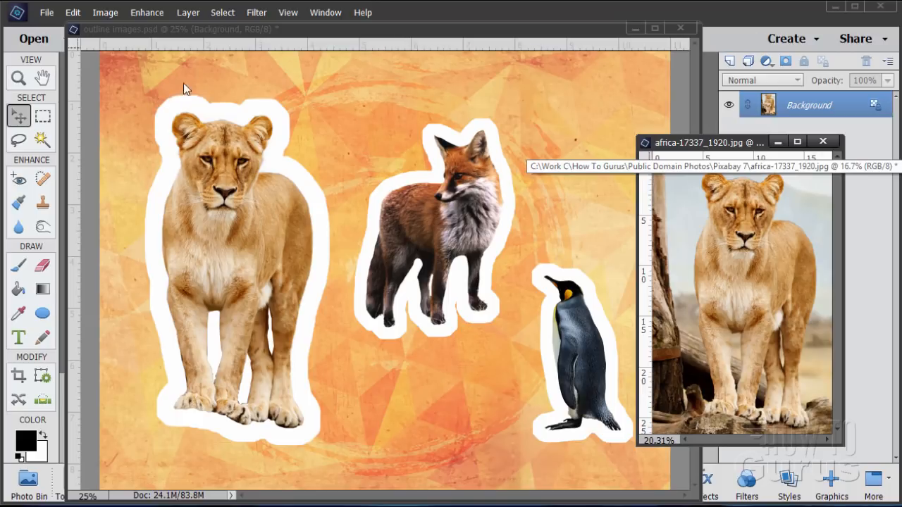
left_click(75, 15)
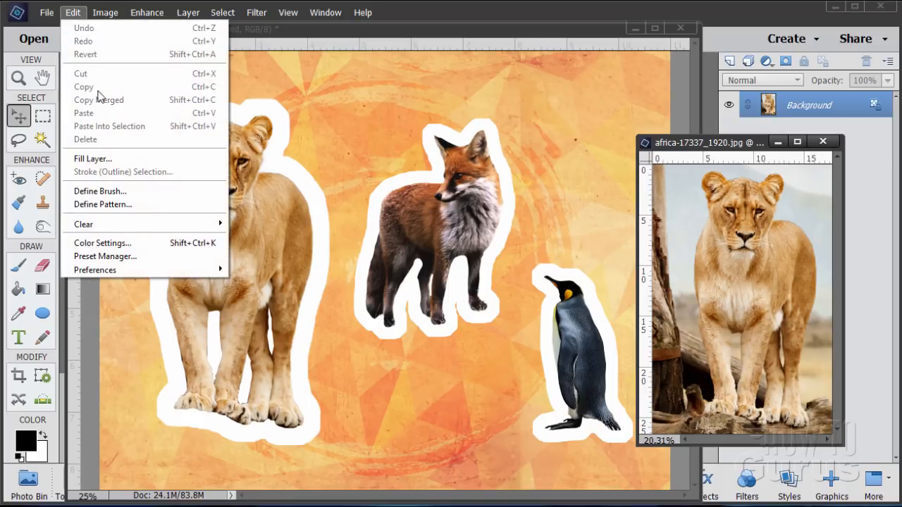
mouse_move(190, 274)
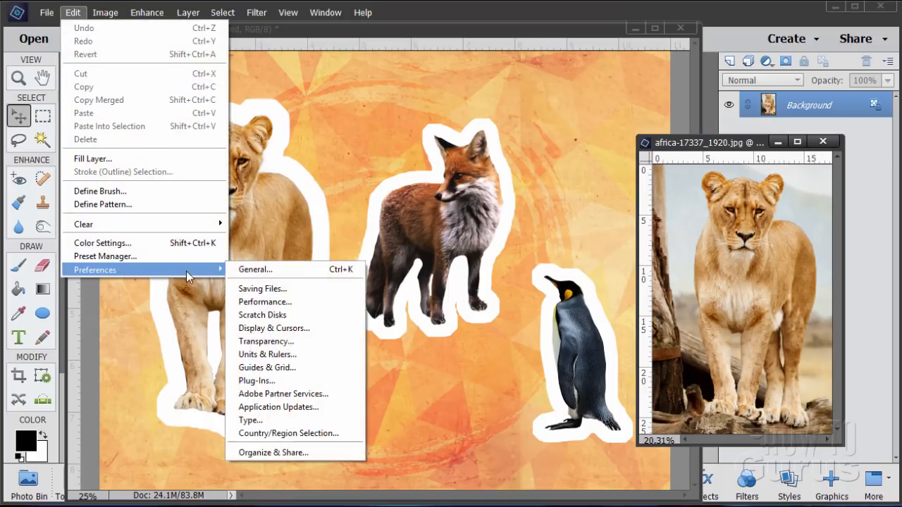
left_click(249, 270)
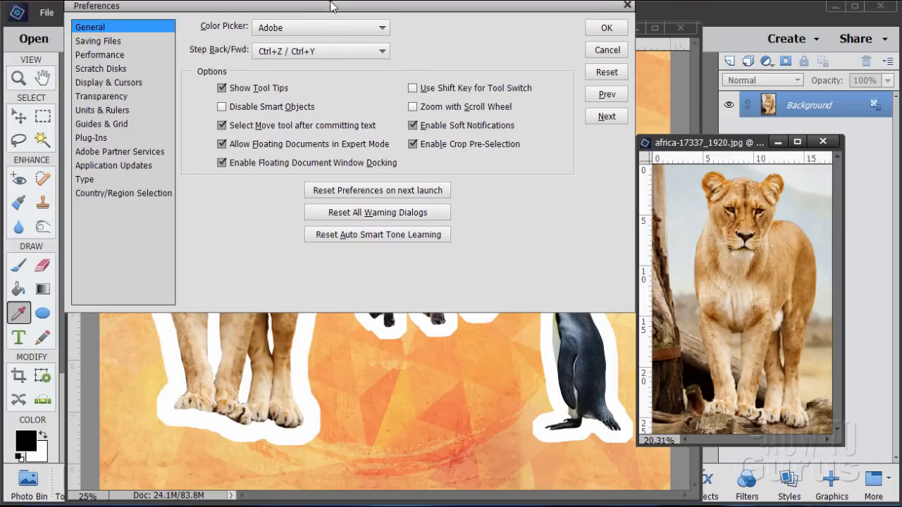
left_click_drag(332, 6, 379, 107)
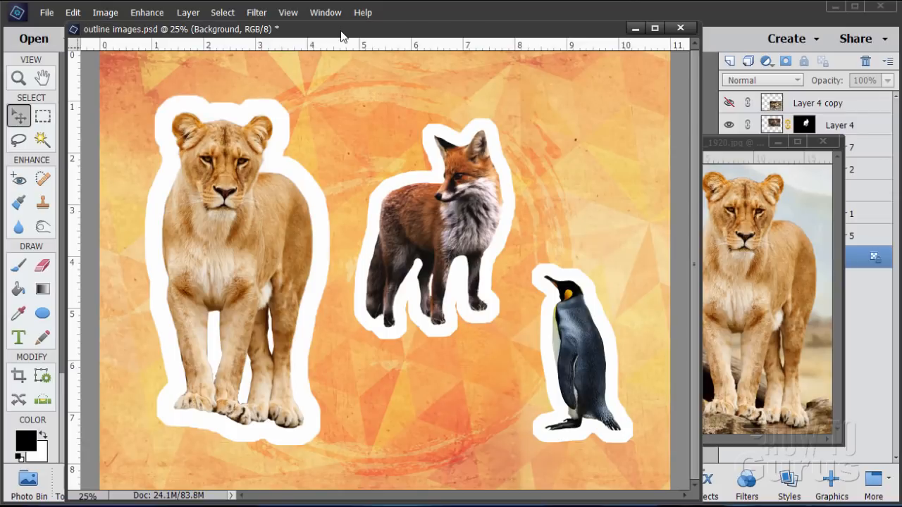
Dock the floating outline images.psd window into the tabbed workspace.
left_click_drag(341, 31, 346, 63)
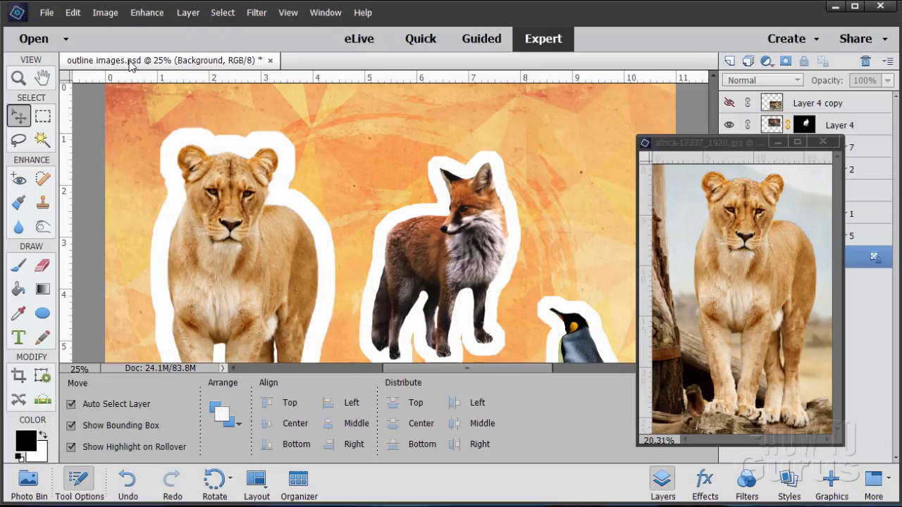
left_click_drag(166, 64, 218, 114)
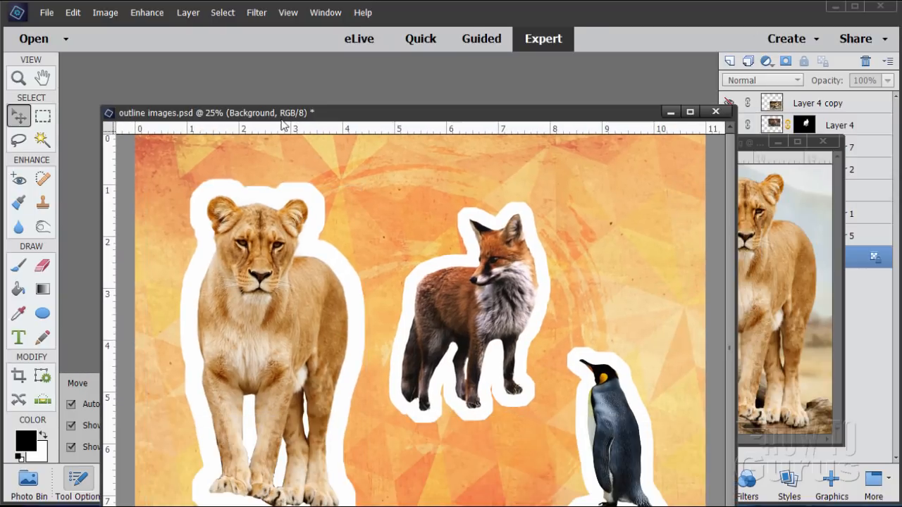
left_click_drag(273, 120, 246, 62)
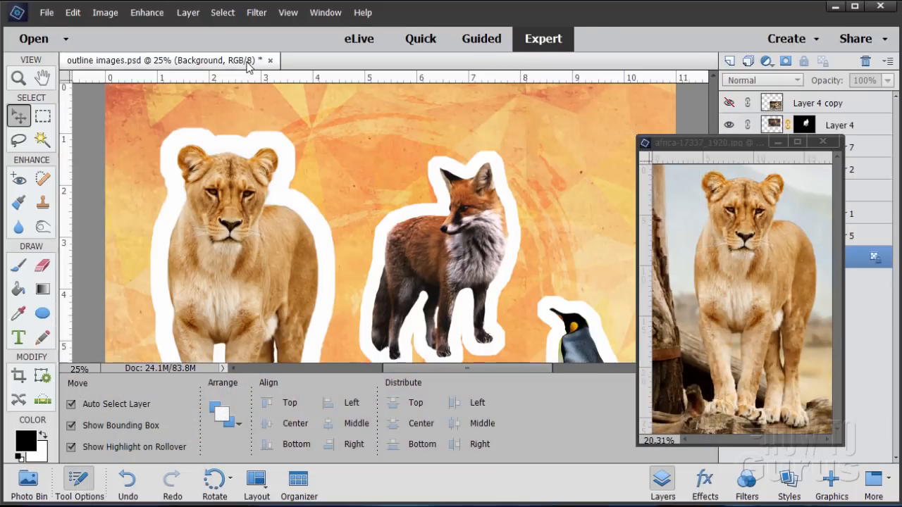
Copy the lioness Background layer from africa-17337_1920.jpg into outline images.psd and close the photo.
left_click(724, 145)
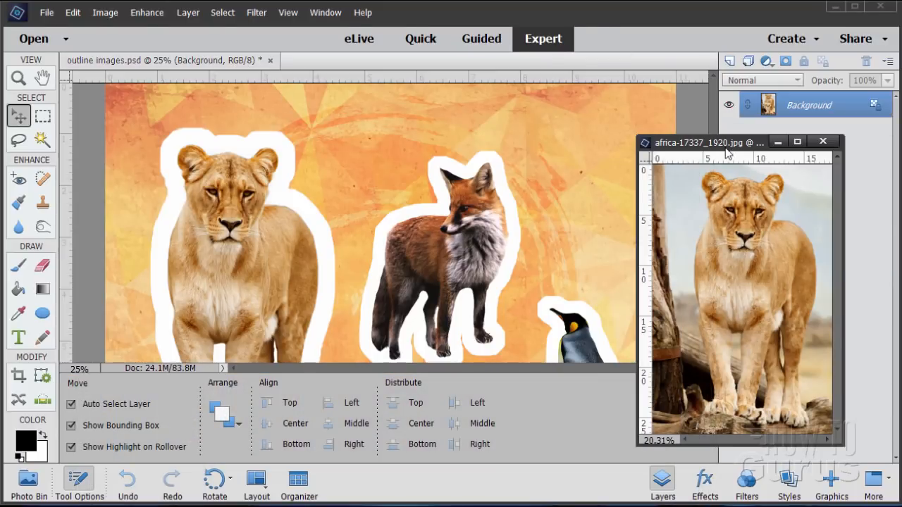
left_click_drag(724, 145, 700, 154)
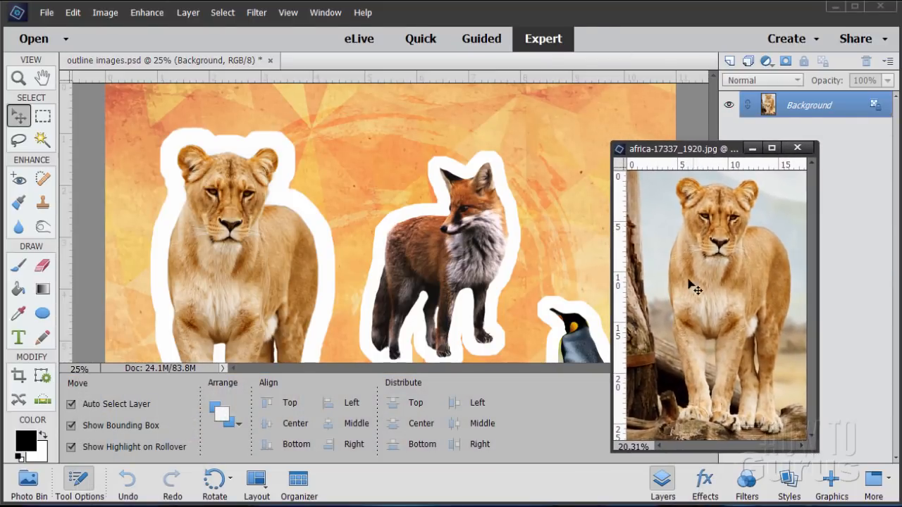
left_click_drag(782, 105, 340, 159)
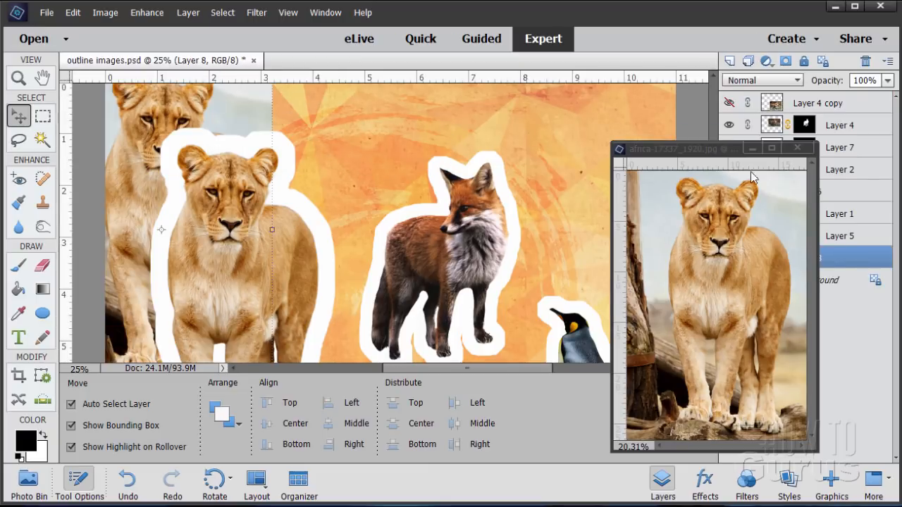
left_click(797, 148)
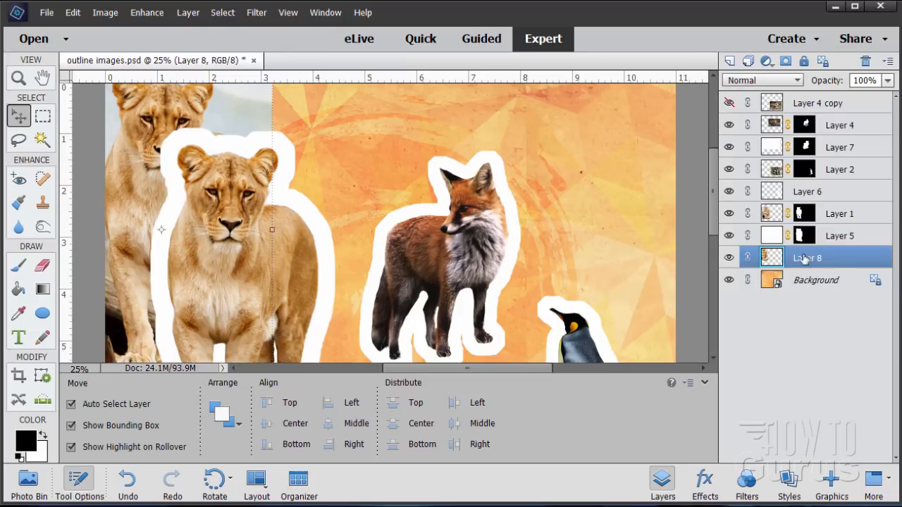
Hide Layer 1 and Layer 5, and move the new lioness photo fully inside the canvas.
left_click_drag(786, 261, 768, 214)
left_click(729, 236)
left_click(729, 213)
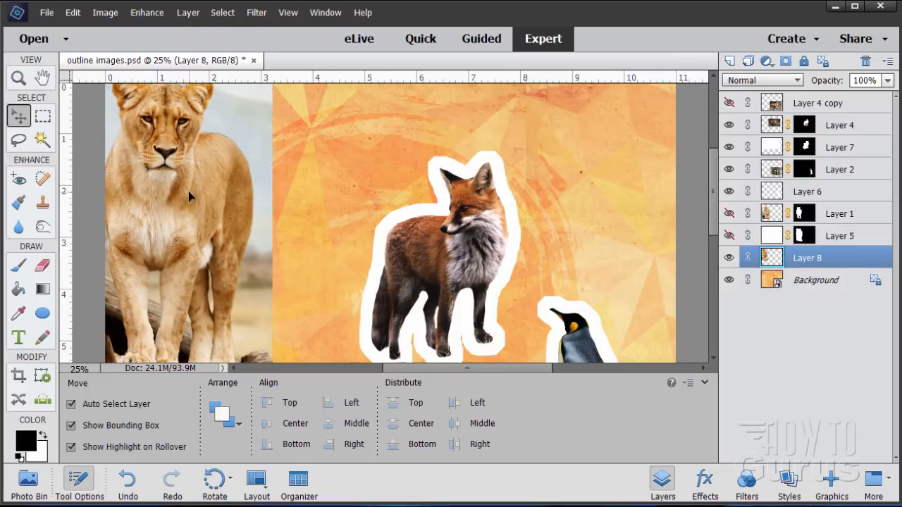
left_click_drag(188, 196, 250, 248)
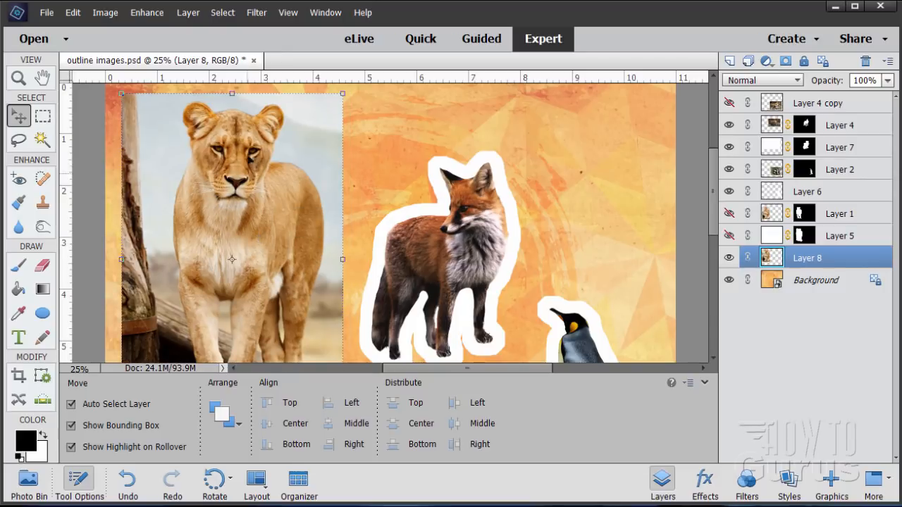
Float the outline images.psd window, then shrink and position it so the layer list stays uncovered.
left_click_drag(209, 77, 242, 40)
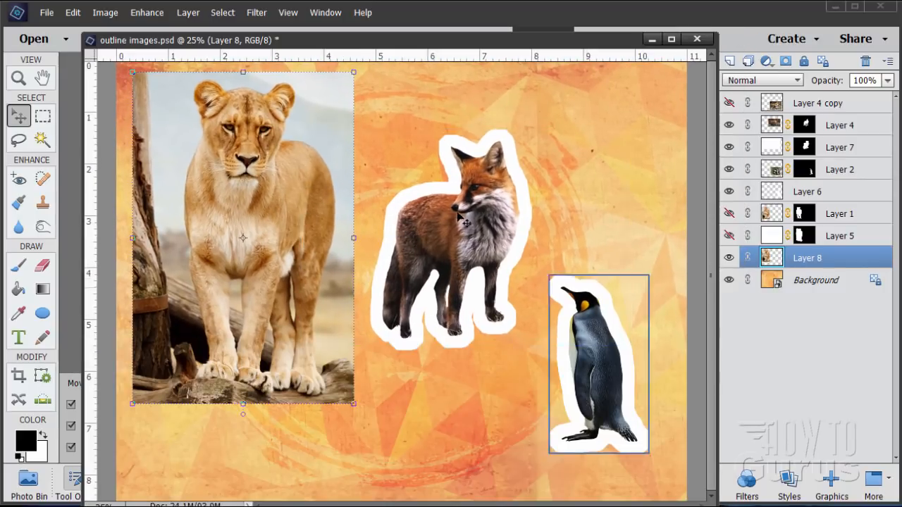
left_click_drag(323, 42, 329, 31)
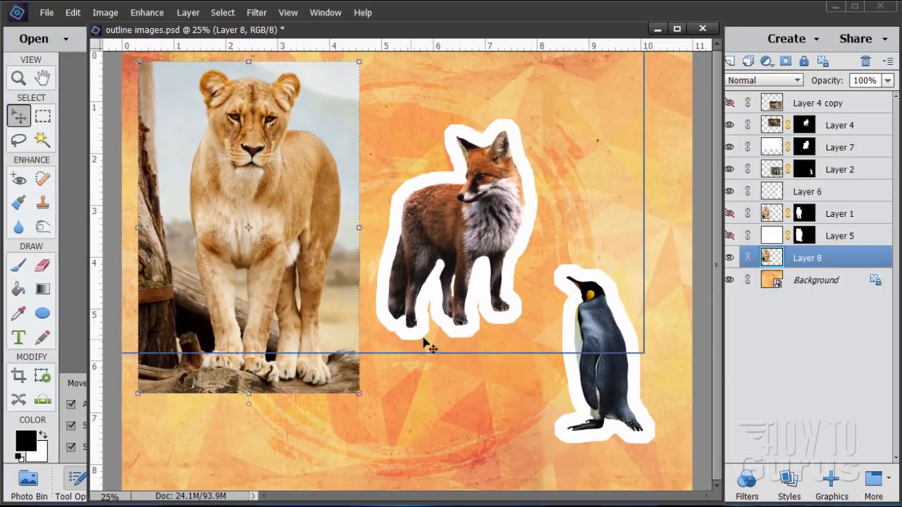
left_click_drag(719, 499, 685, 444)
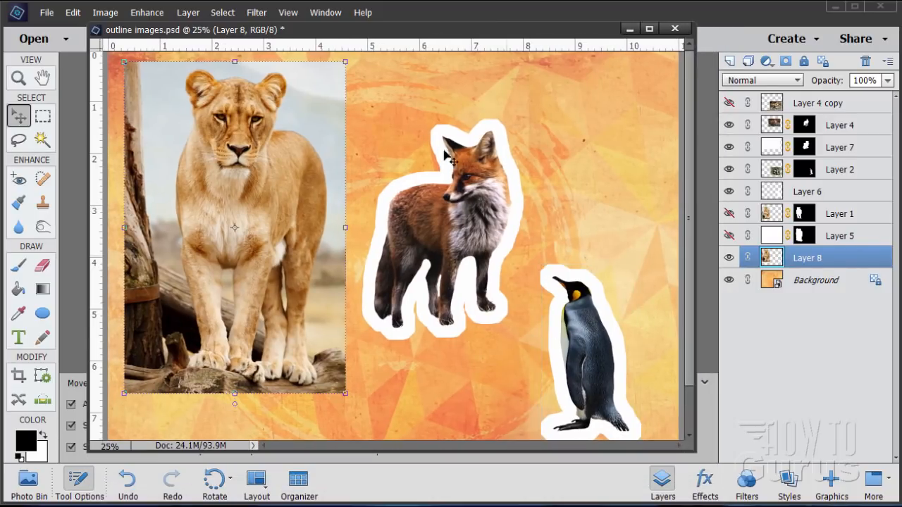
mouse_move(395, 37)
left_mouse_down()
mouse_move(405, 69)
mouse_move(391, 38)
left_mouse_up()
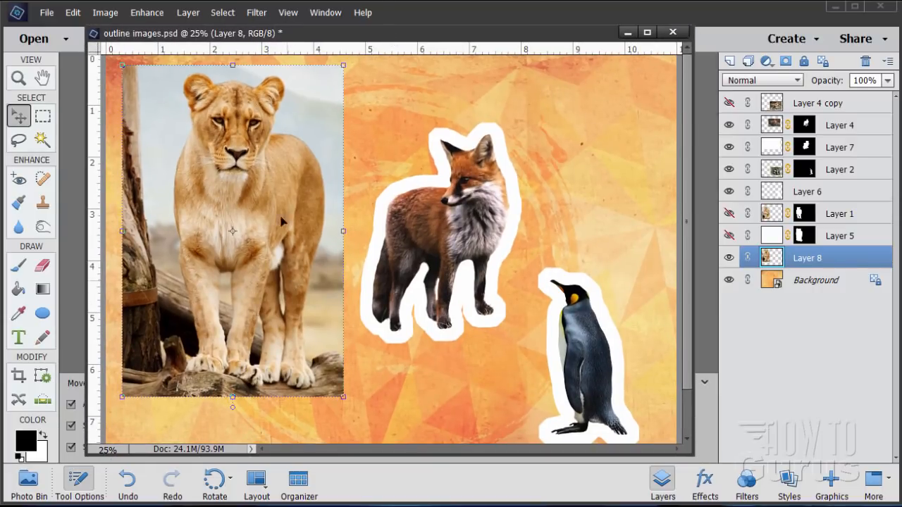
mouse_move(244, 34)
left_mouse_down()
mouse_move(246, 50)
mouse_move(232, 54)
mouse_move(244, 39)
mouse_move(555, 55)
mouse_move(216, 42)
mouse_move(234, 48)
left_mouse_up()
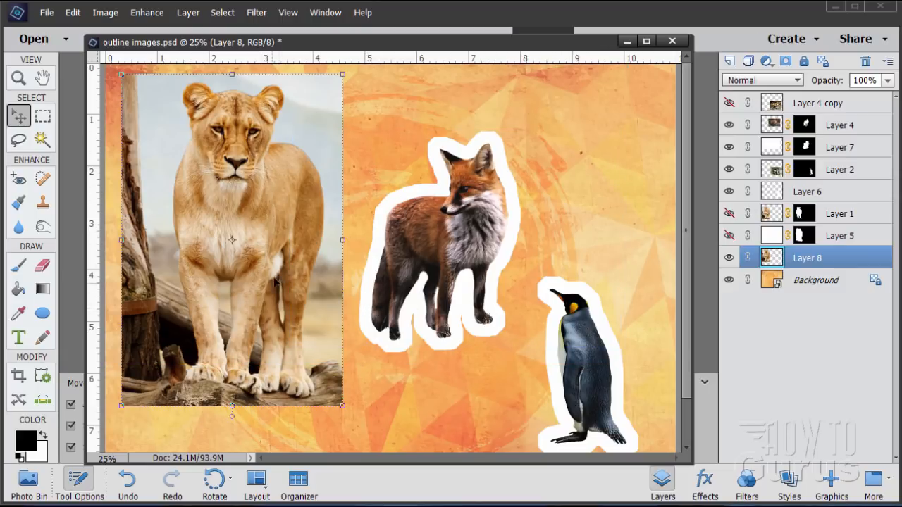
Magnify the lioness to 50% and make the document window taller.
left_click(21, 79)
left_click(232, 167)
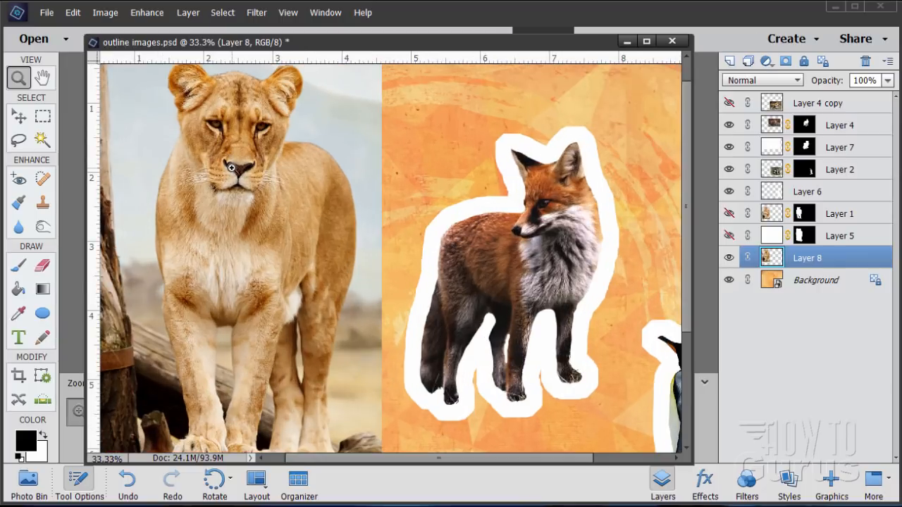
left_click(231, 168)
scroll(211, 180, "up", 2)
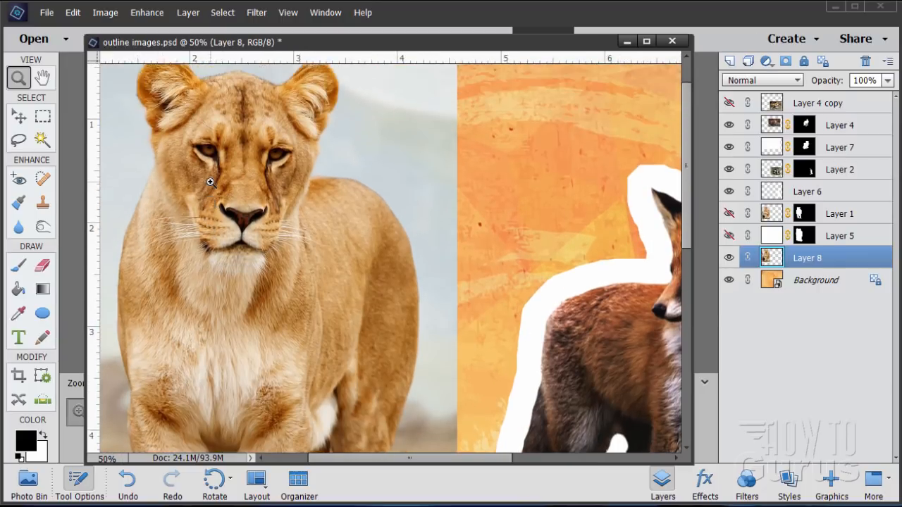
scroll(210, 181, "up", 1)
left_click_drag(431, 459, 420, 491)
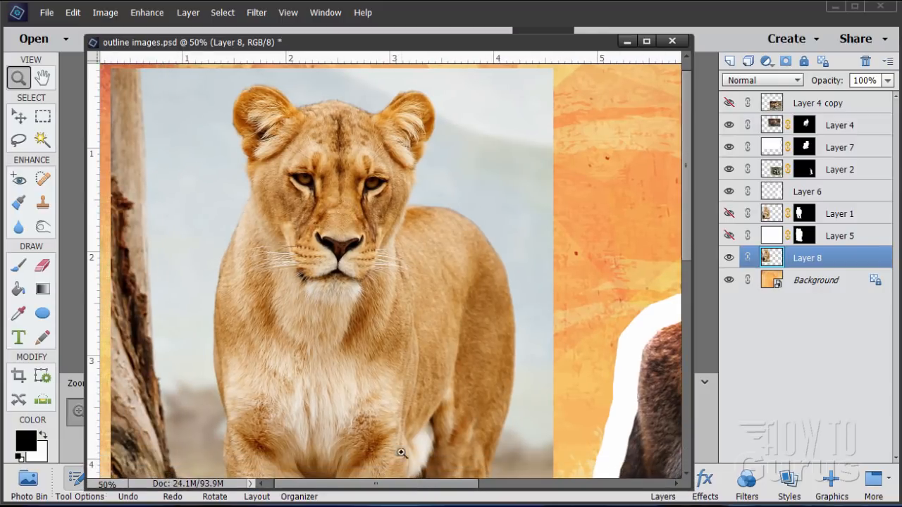
Activate the Lasso tool and shift the document window aside briefly to examine the tool's options.
left_click(19, 141)
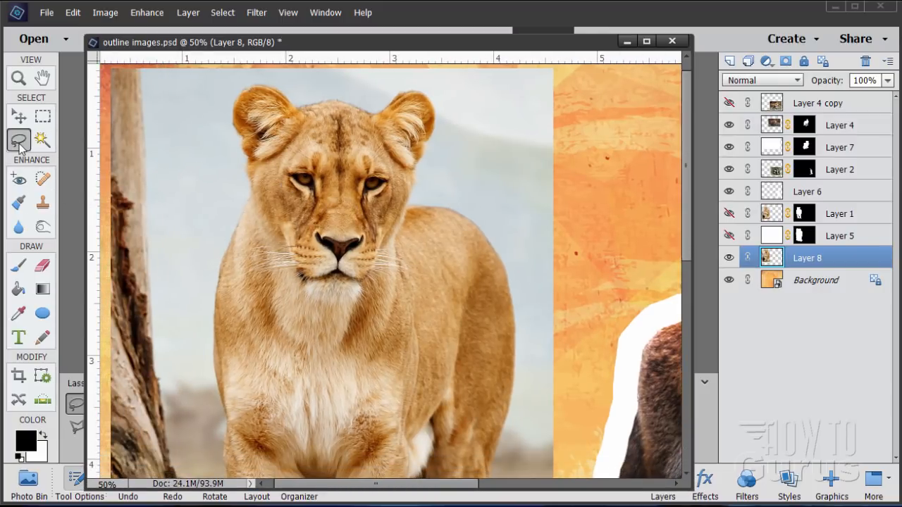
left_click_drag(285, 44, 366, 40)
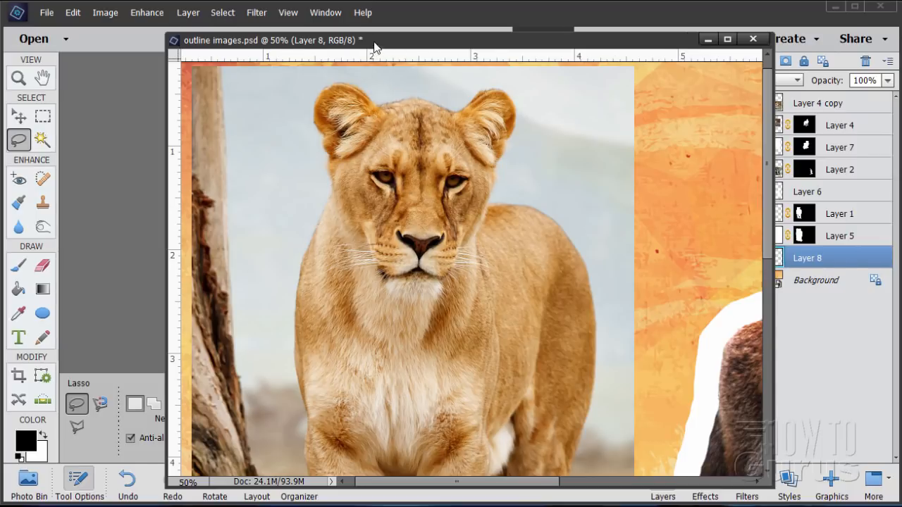
left_click_drag(374, 47, 467, 45)
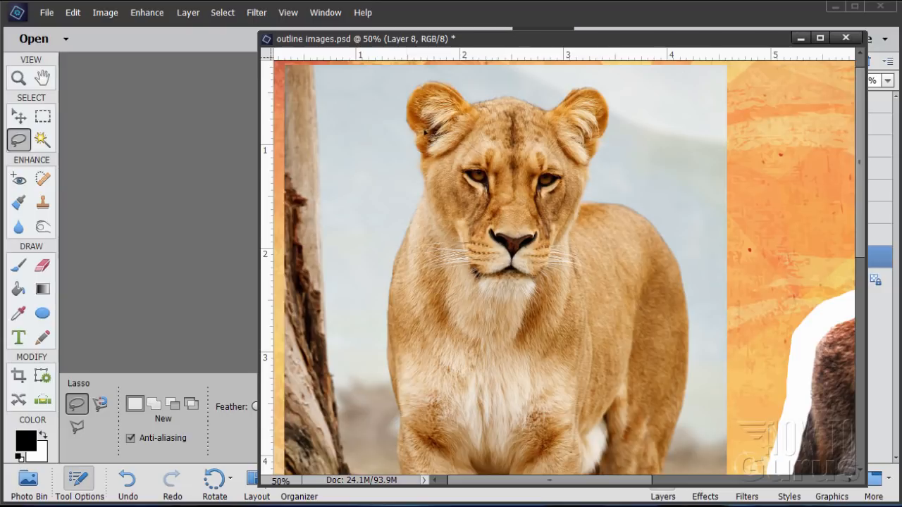
left_click_drag(467, 49, 273, 46)
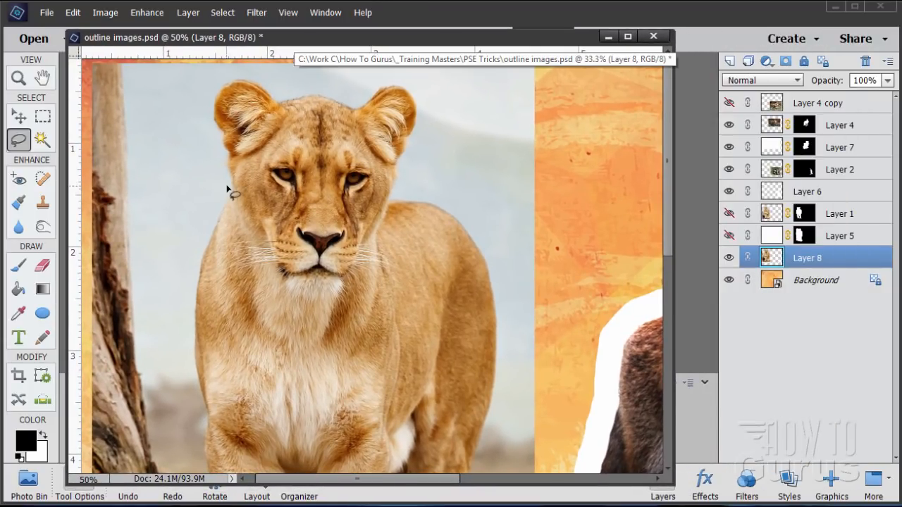
Lasso a loose closed selection around the whole lioness, slightly outside her fur, from her neck around the paws, back and ears.
mouse_move(227, 188)
left_mouse_down()
mouse_move(189, 314)
mouse_move(201, 459)
left_mouse_up()
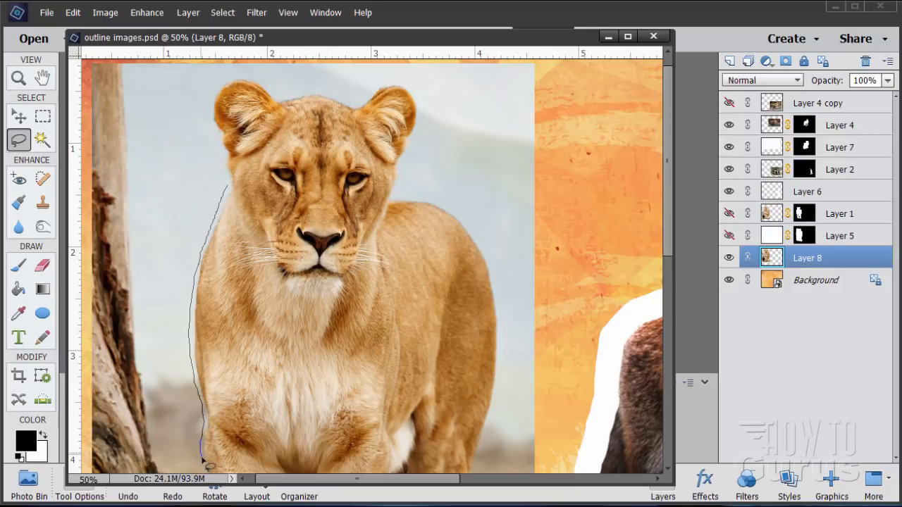
key("space")
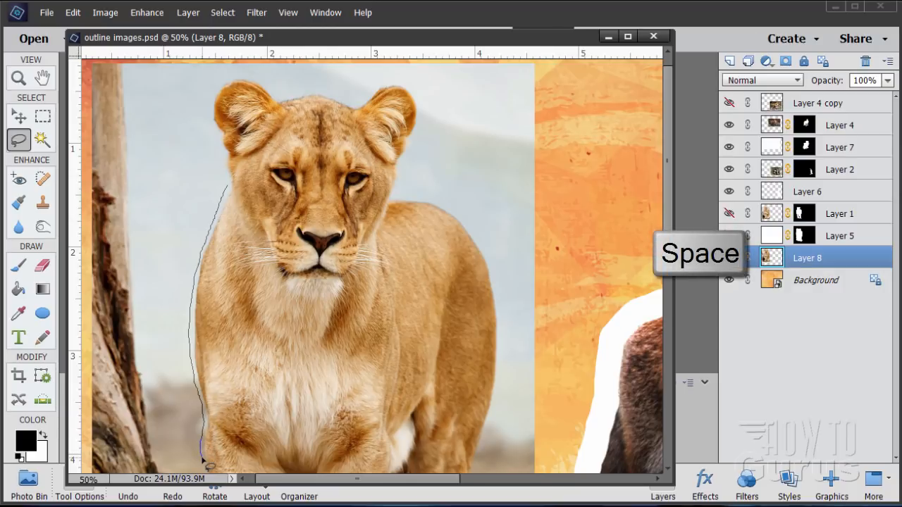
left_click_drag(204, 463, 201, 178)
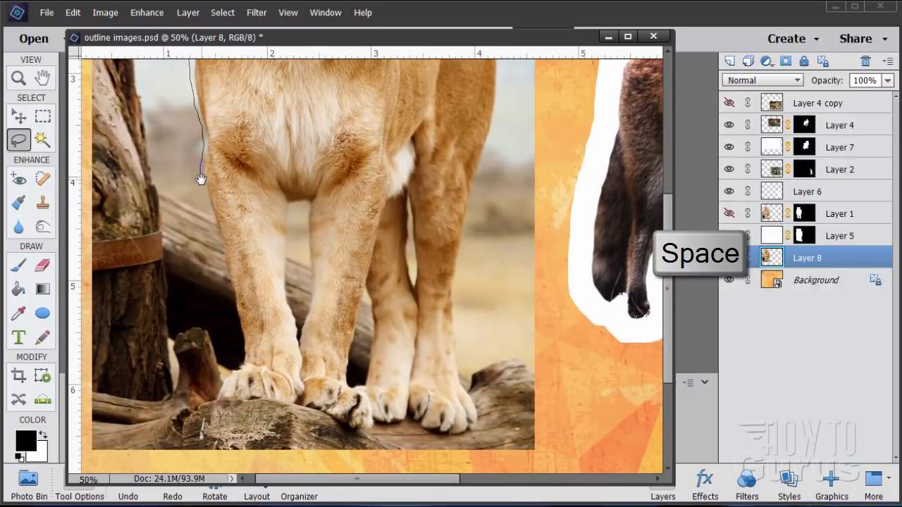
left_click_drag(201, 179, 220, 266)
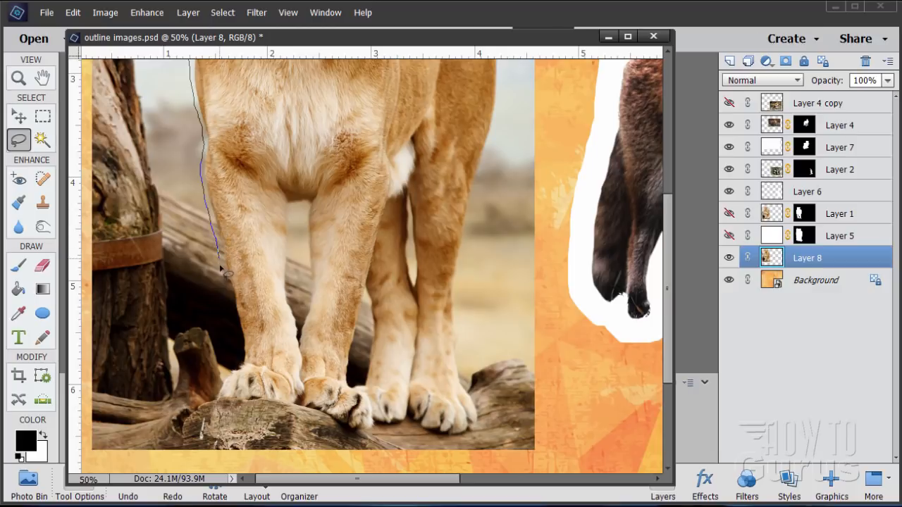
left_click_drag(233, 317, 241, 340)
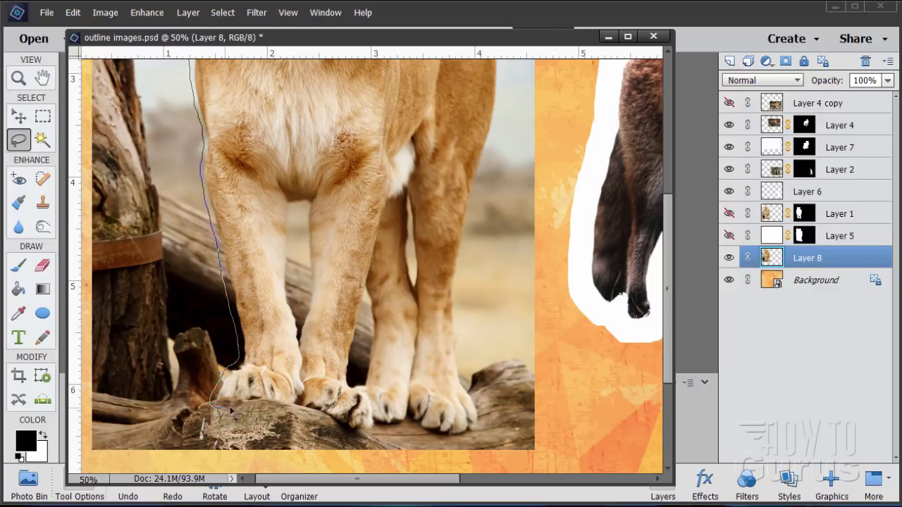
left_click_drag(231, 408, 259, 409)
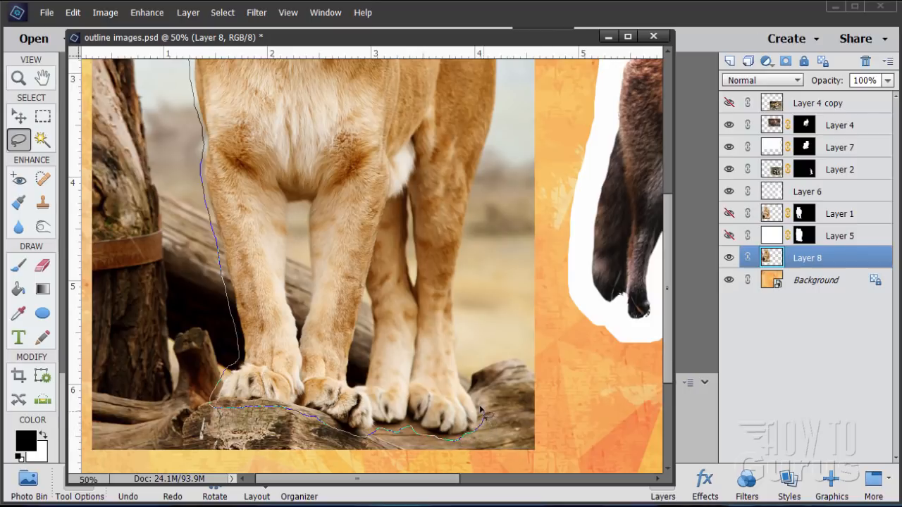
mouse_move(464, 371)
left_mouse_down()
mouse_move(457, 296)
mouse_move(472, 209)
left_mouse_up()
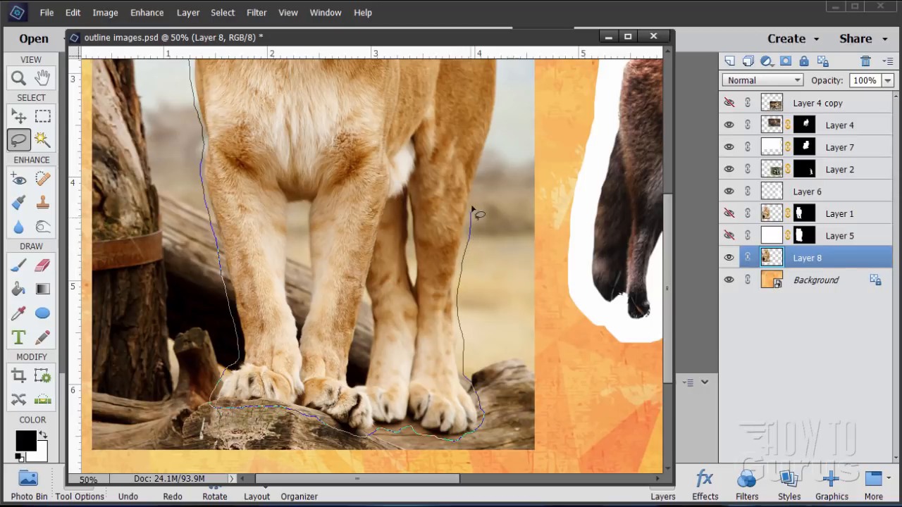
left_click_drag(489, 158, 500, 107)
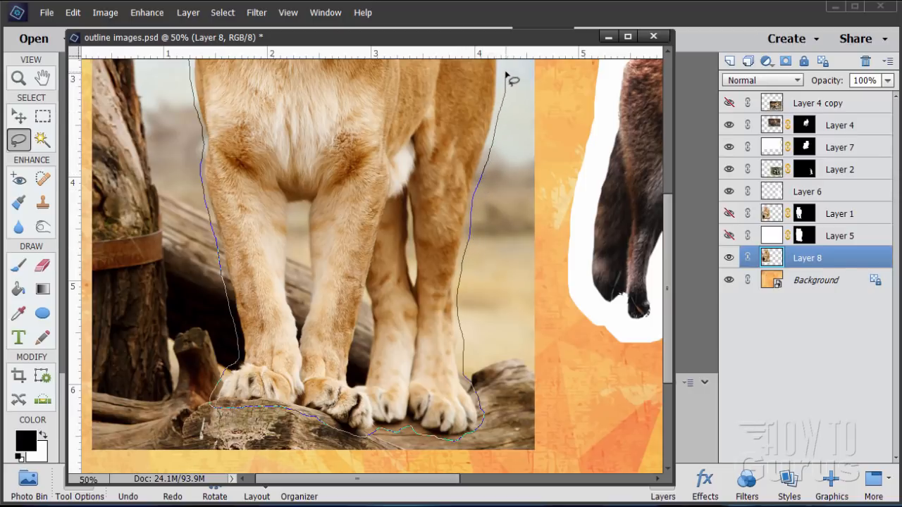
key("space")
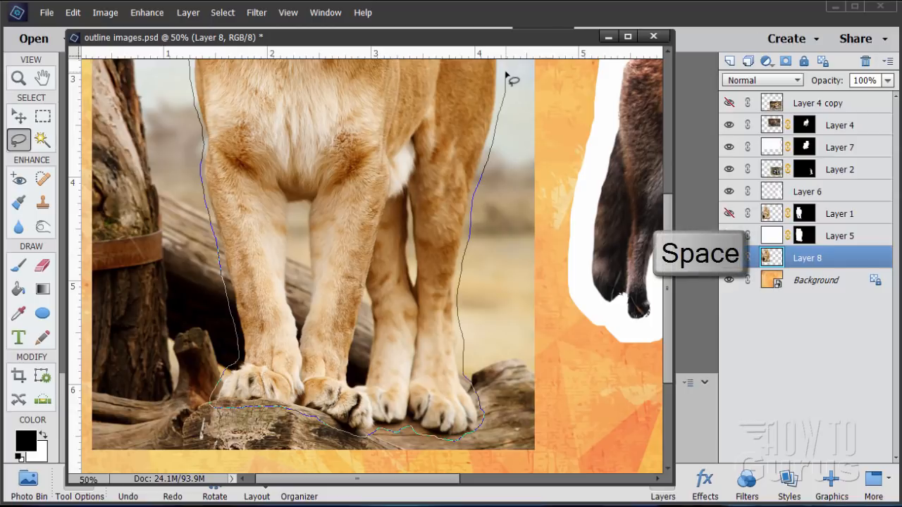
mouse_move(503, 73)
left_mouse_down()
mouse_move(475, 315)
mouse_move(485, 375)
mouse_move(468, 272)
mouse_move(438, 228)
mouse_move(379, 211)
left_mouse_up()
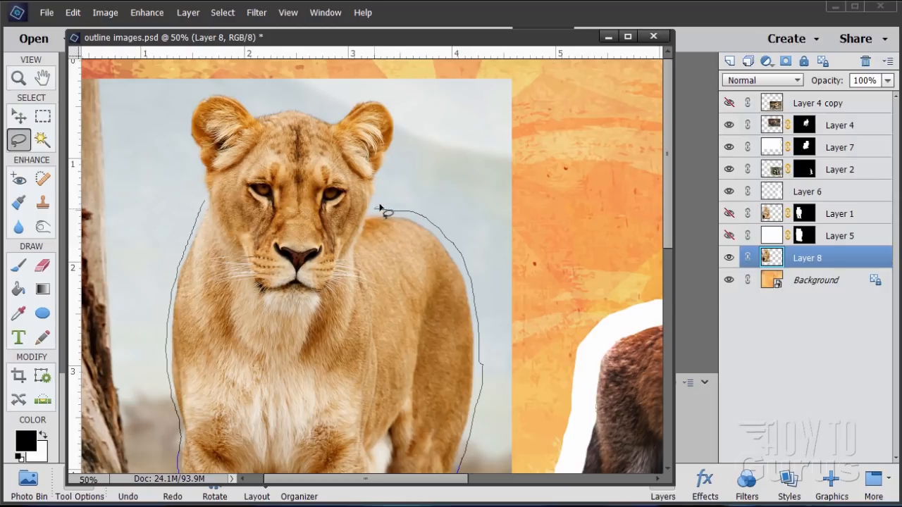
mouse_move(390, 166)
left_mouse_down()
mouse_move(401, 121)
mouse_move(387, 99)
mouse_move(352, 95)
mouse_move(331, 112)
mouse_move(255, 107)
mouse_move(215, 89)
mouse_move(186, 111)
mouse_move(183, 138)
mouse_move(207, 209)
left_mouse_up()
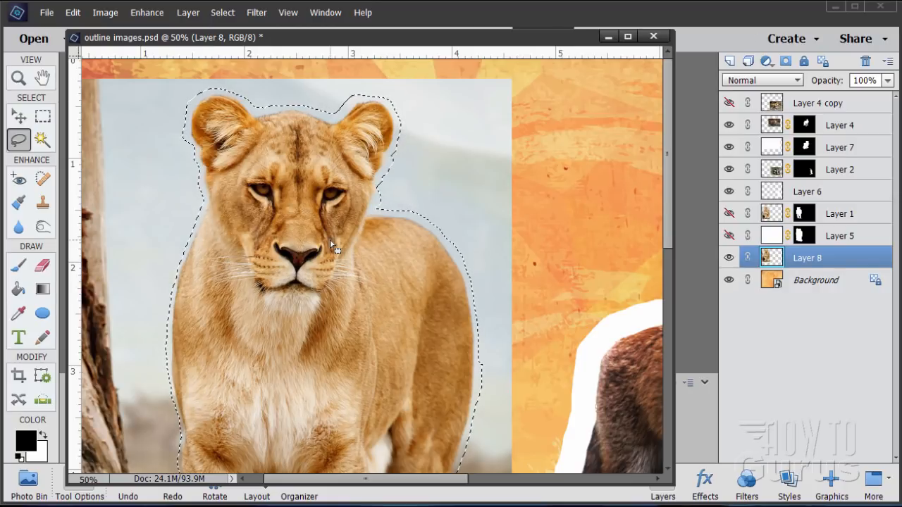
Set the Lasso tool to Subtract mode and put the document window back beside the layer list.
right_click(411, 237)
left_click_drag(670, 117, 672, 265)
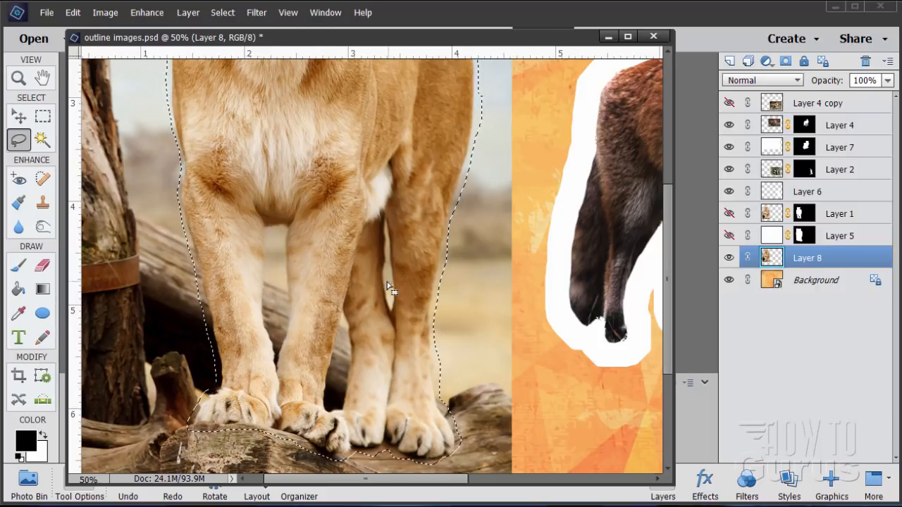
left_click_drag(287, 39, 479, 47)
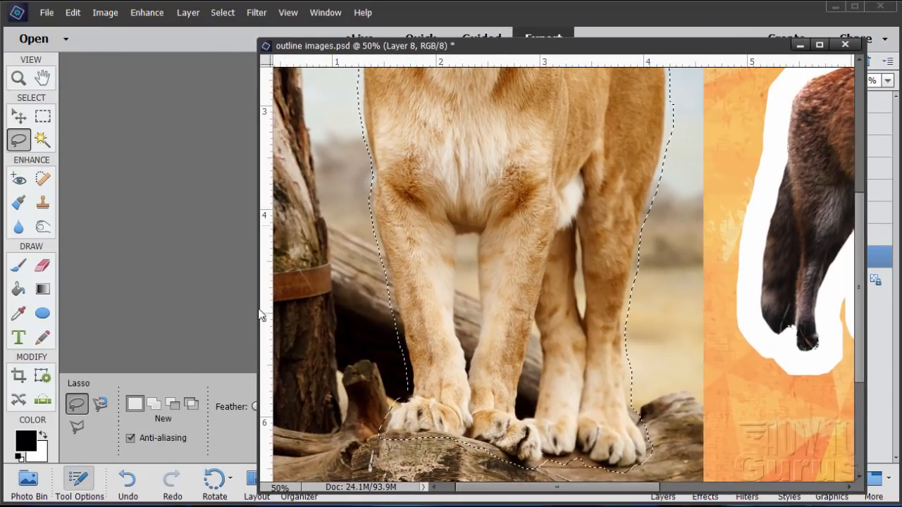
left_click(173, 407)
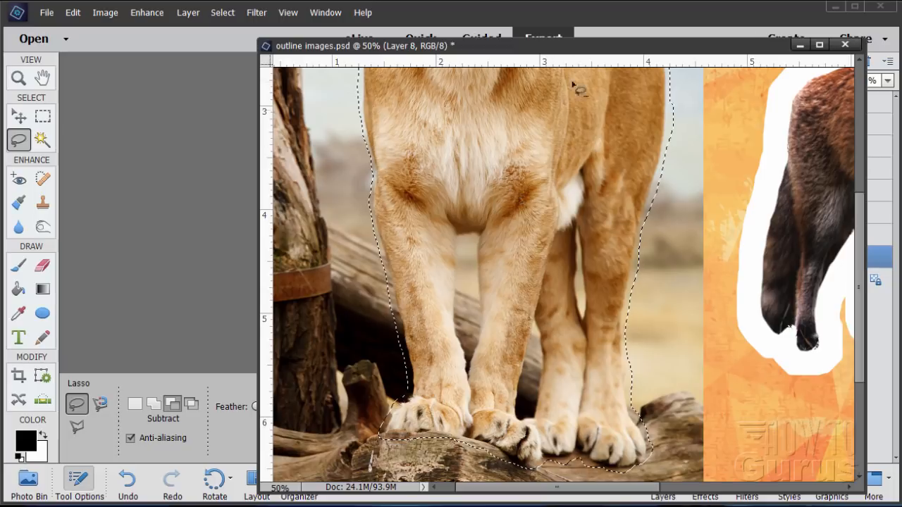
left_click_drag(574, 53, 373, 40)
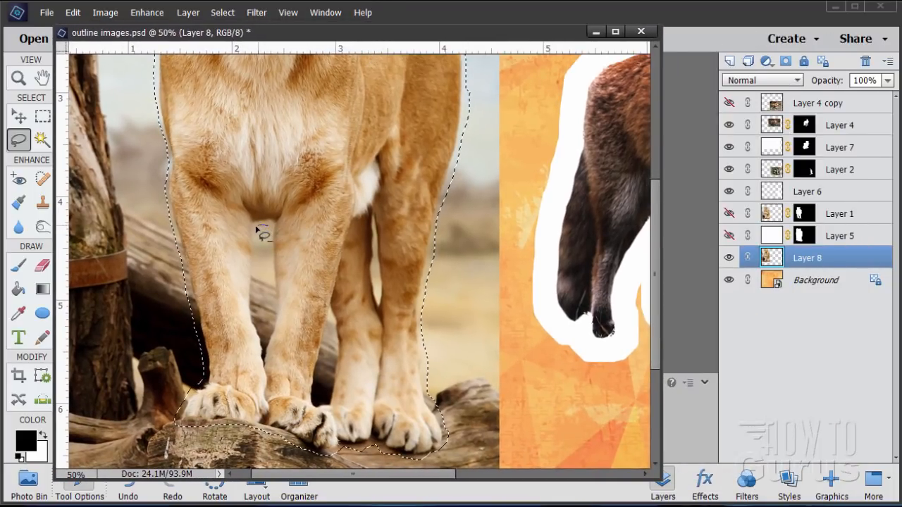
Subtract the three background gaps between the lioness's legs from the selection.
left_click_drag(256, 245, 257, 297)
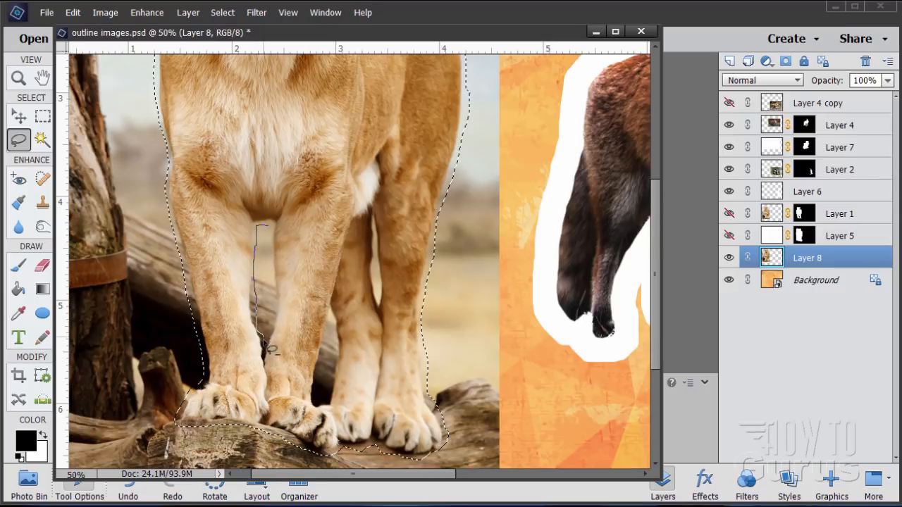
mouse_move(265, 345)
left_mouse_down()
mouse_move(273, 315)
mouse_move(268, 227)
left_mouse_up()
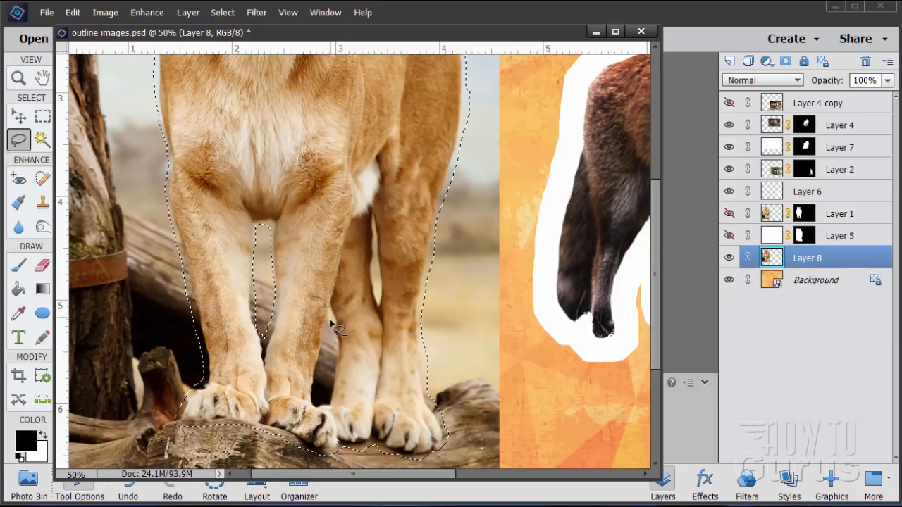
mouse_move(324, 366)
left_mouse_down()
mouse_move(330, 409)
mouse_move(337, 356)
left_mouse_up()
left_click_drag(335, 325, 330, 320)
left_click_drag(375, 235, 375, 233)
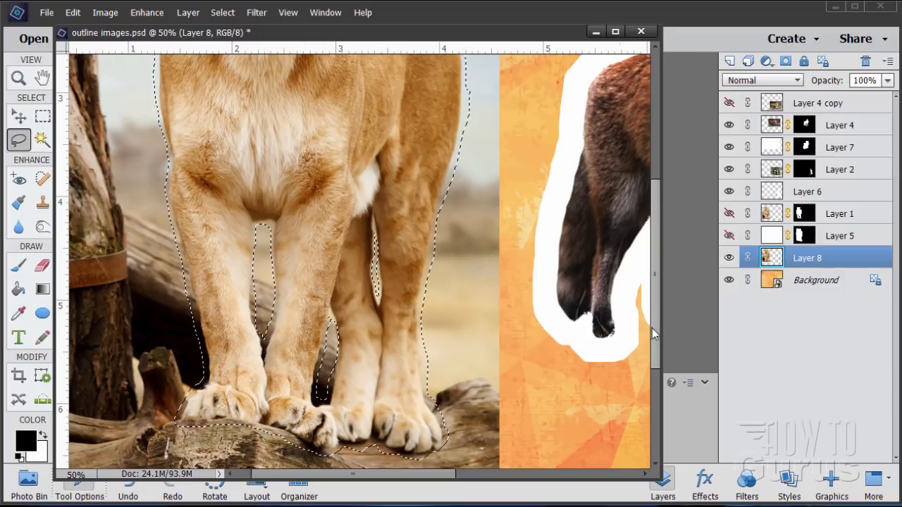
Open Refine Edge for the lioness selection and review the view modes, keeping the Overlay view.
left_click_drag(658, 322, 671, 190)
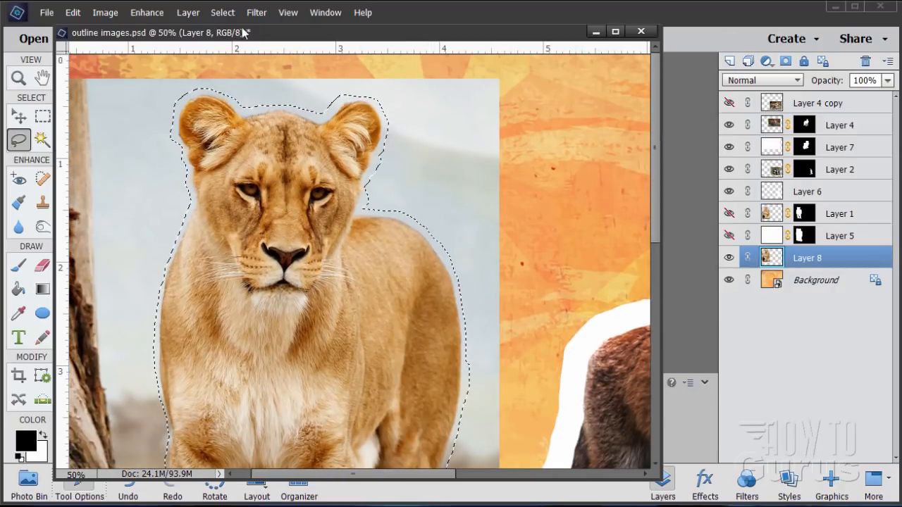
left_click(223, 12)
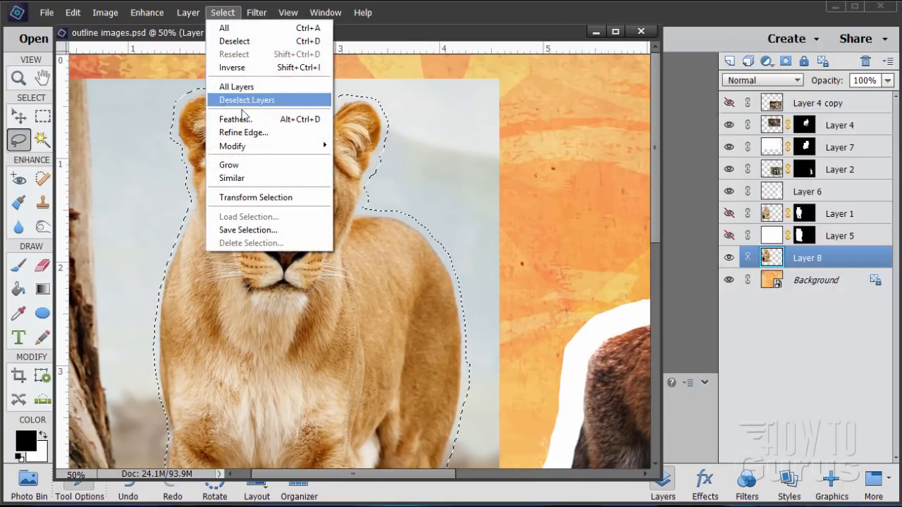
left_click(243, 132)
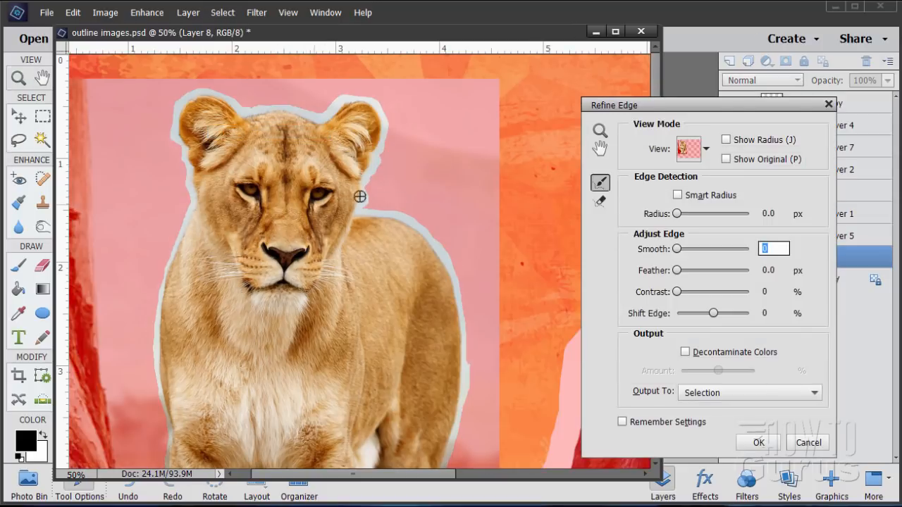
left_click(710, 152)
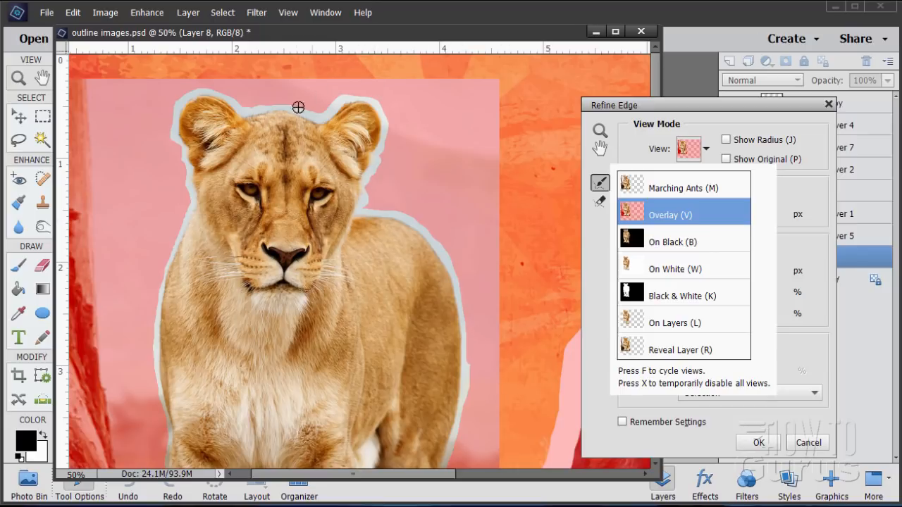
left_click(694, 151)
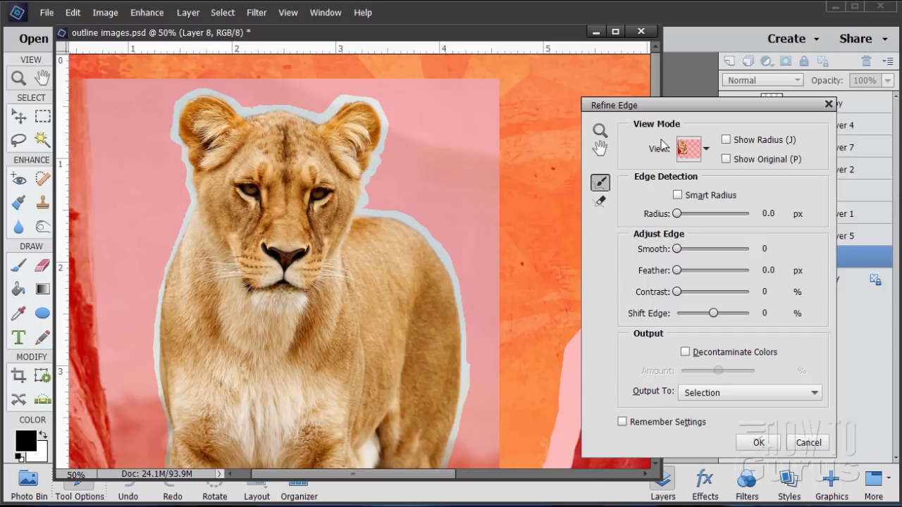
Move the Refine Edge dialog away from the lioness and shift the document window briefly to check the refine brush size.
left_click_drag(660, 106, 698, 105)
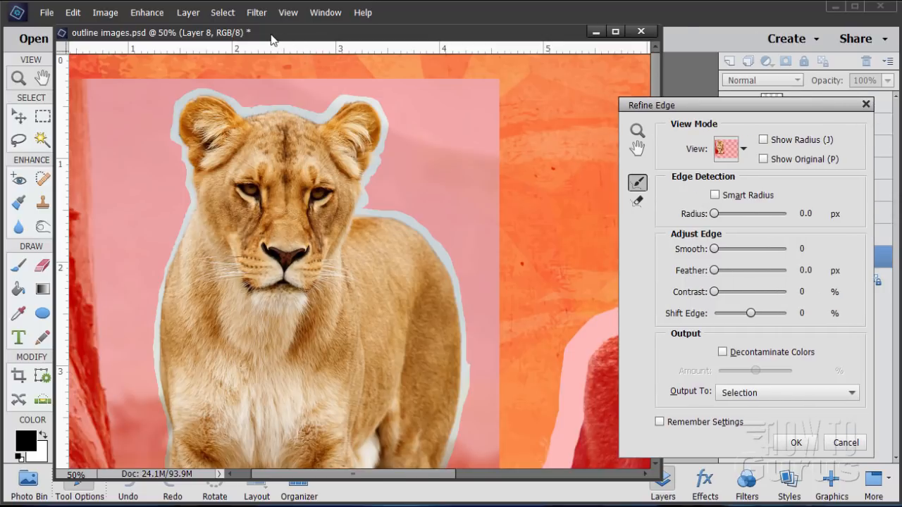
left_click_drag(271, 40, 363, 37)
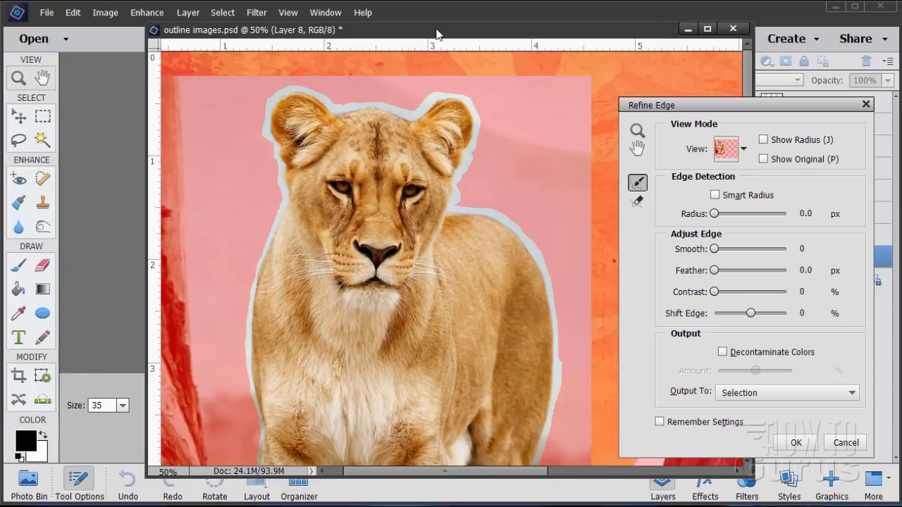
left_click_drag(442, 31, 347, 28)
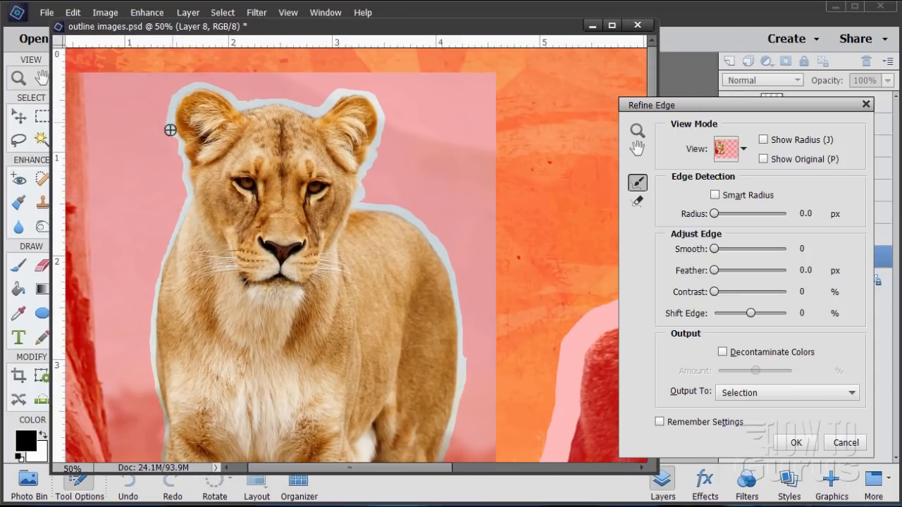
Brush the refine radius over the background fringe along the lioness's chest-side edge, neck, top of the head and both ears.
mouse_move(182, 162)
left_mouse_down()
mouse_move(179, 219)
mouse_move(188, 210)
left_mouse_up()
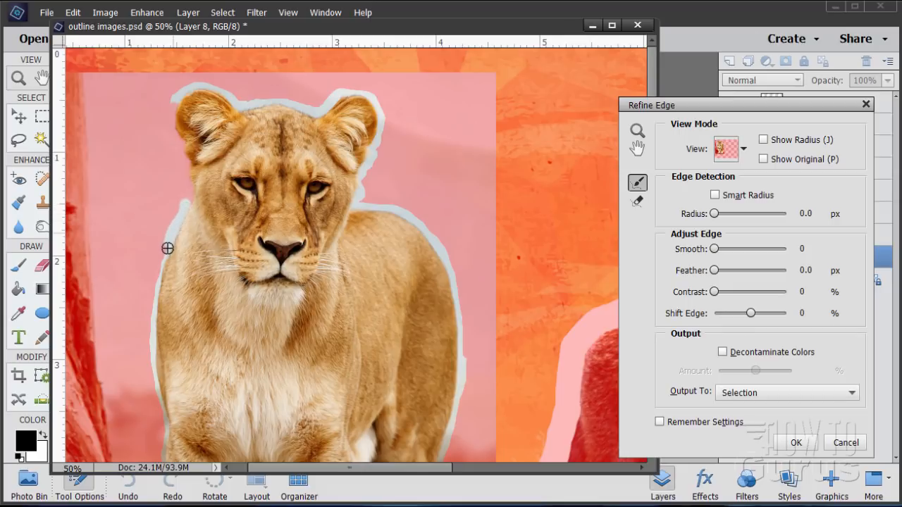
mouse_move(155, 294)
left_mouse_down()
mouse_move(111, 372)
mouse_move(142, 344)
mouse_move(152, 313)
mouse_move(159, 413)
left_mouse_up()
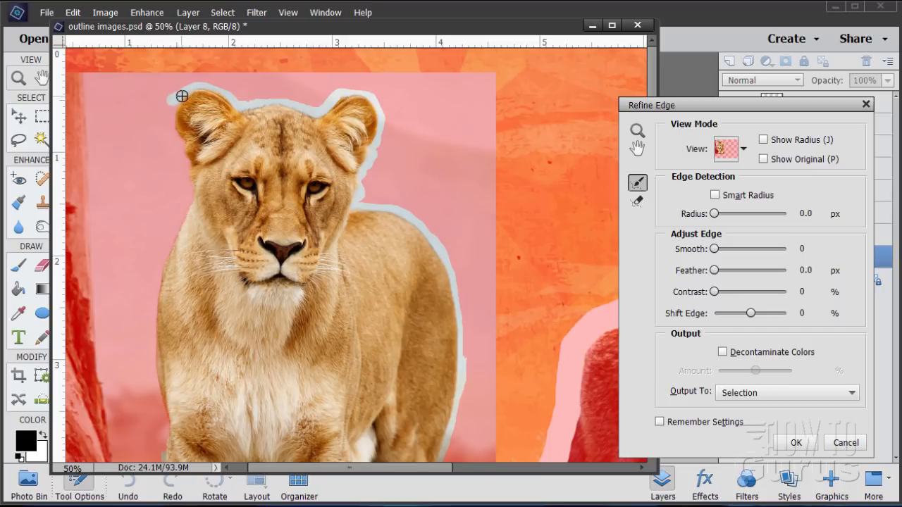
mouse_move(198, 86)
left_mouse_down()
mouse_move(240, 106)
mouse_move(279, 94)
mouse_move(241, 109)
mouse_move(285, 102)
mouse_move(316, 114)
mouse_move(327, 134)
mouse_move(340, 127)
mouse_move(314, 114)
mouse_move(357, 88)
mouse_move(370, 93)
mouse_move(380, 132)
mouse_move(363, 92)
mouse_move(350, 88)
mouse_move(320, 113)
left_mouse_up()
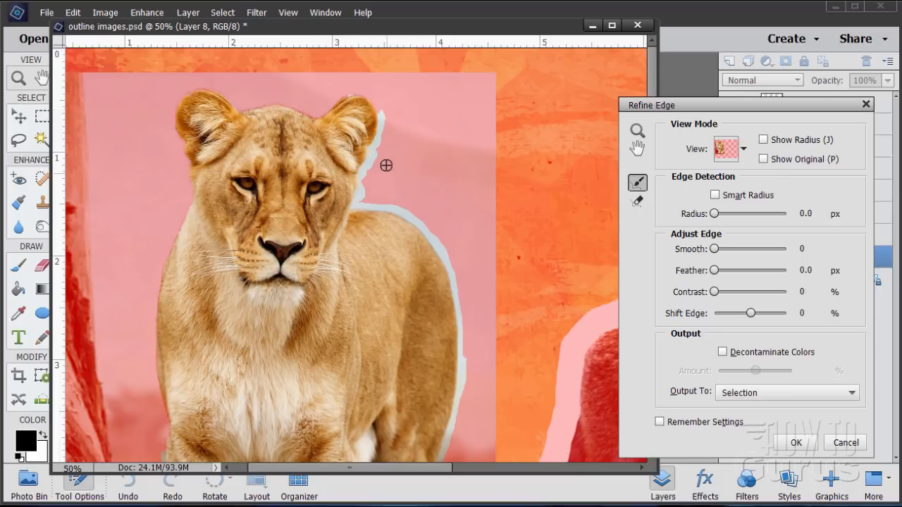
left_click_drag(381, 155, 362, 198)
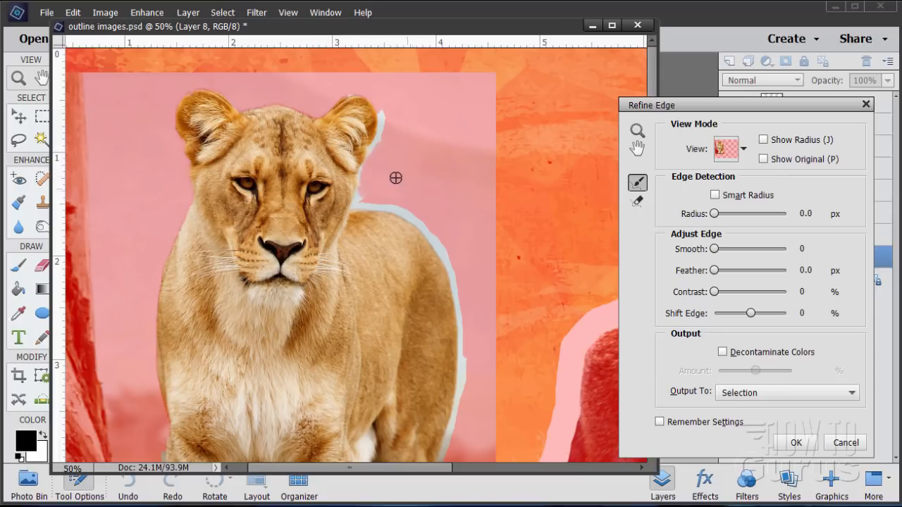
left_click_drag(372, 152, 356, 191)
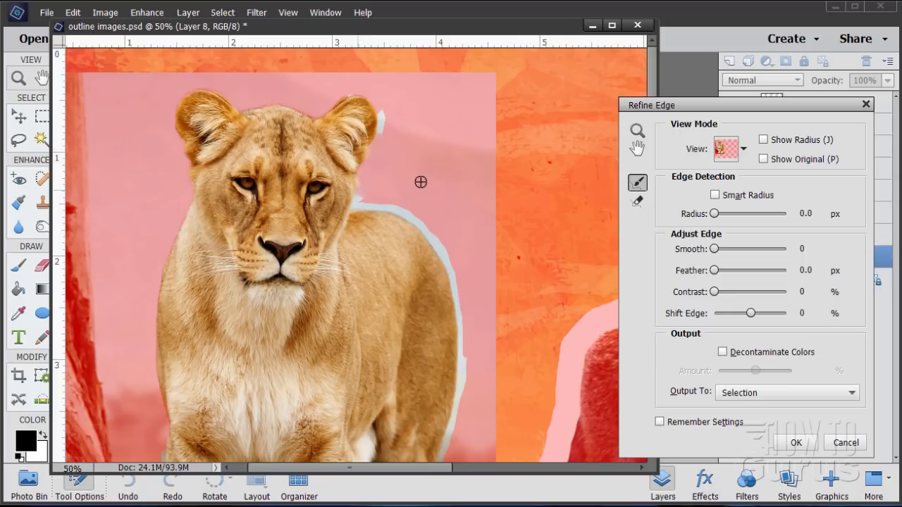
left_click_drag(380, 107, 379, 138)
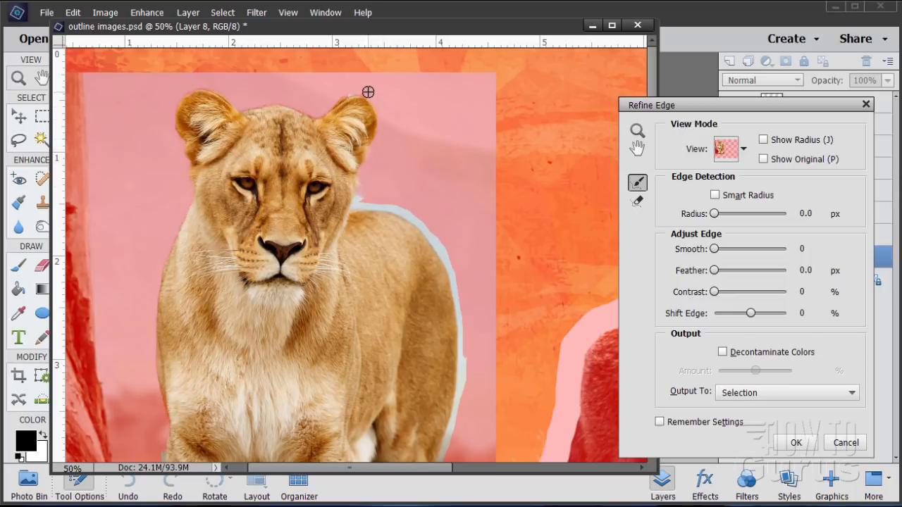
left_click_drag(360, 90, 348, 95)
Brush the refine radius over the remaining fringe from behind the neck along the lioness's back and down her rear flank.
left_click_drag(362, 193, 350, 210)
mouse_move(376, 202)
left_mouse_down()
mouse_move(412, 203)
mouse_move(366, 205)
mouse_move(405, 211)
mouse_move(442, 244)
left_mouse_up()
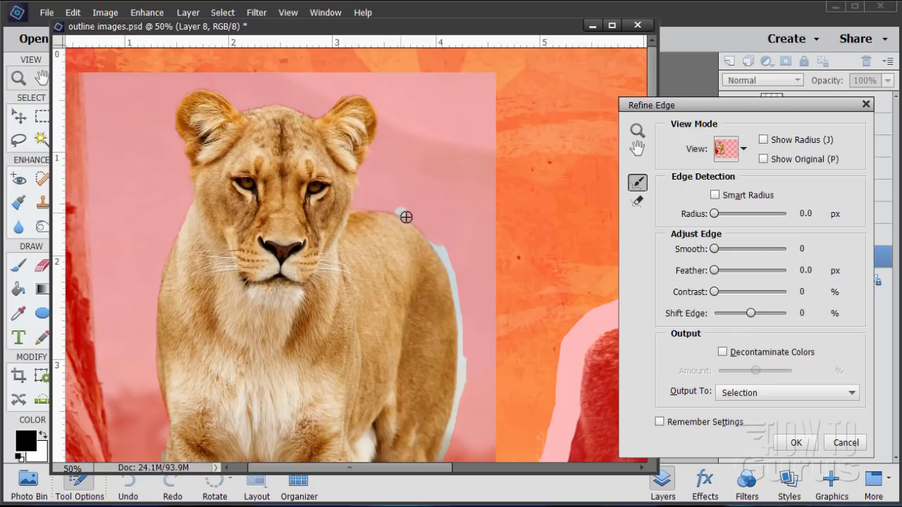
left_click_drag(437, 241, 467, 336)
mouse_move(461, 272)
left_mouse_down()
mouse_move(462, 400)
mouse_move(450, 437)
mouse_move(462, 402)
left_mouse_up()
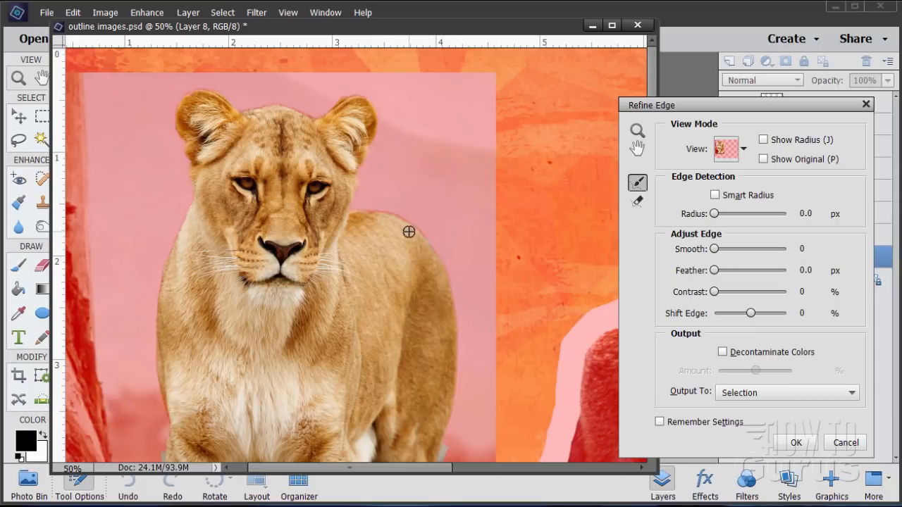
key("space")
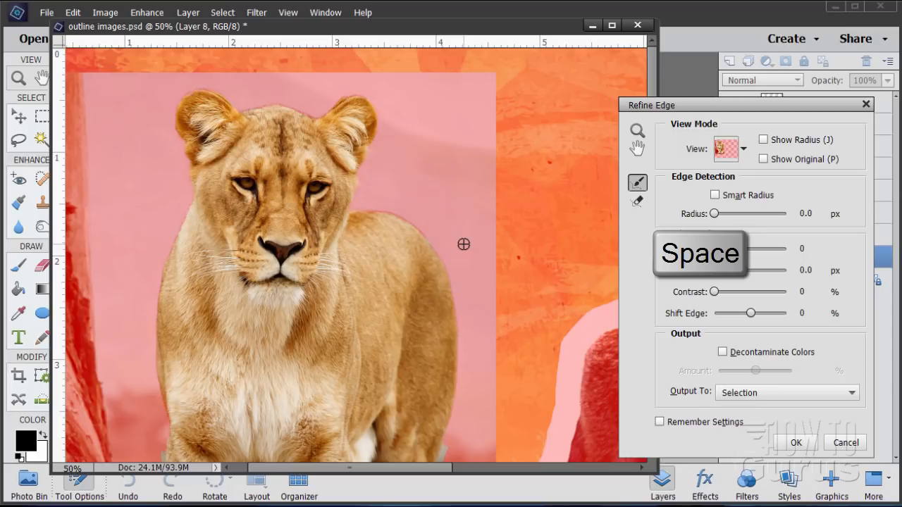
Brush the refine radius over the fringe along the outer front leg, underneath all the paws and up the outer rear leg.
mouse_move(464, 244)
left_mouse_down()
mouse_move(469, 184)
mouse_move(479, 218)
mouse_move(469, 115)
mouse_move(469, 131)
left_mouse_up()
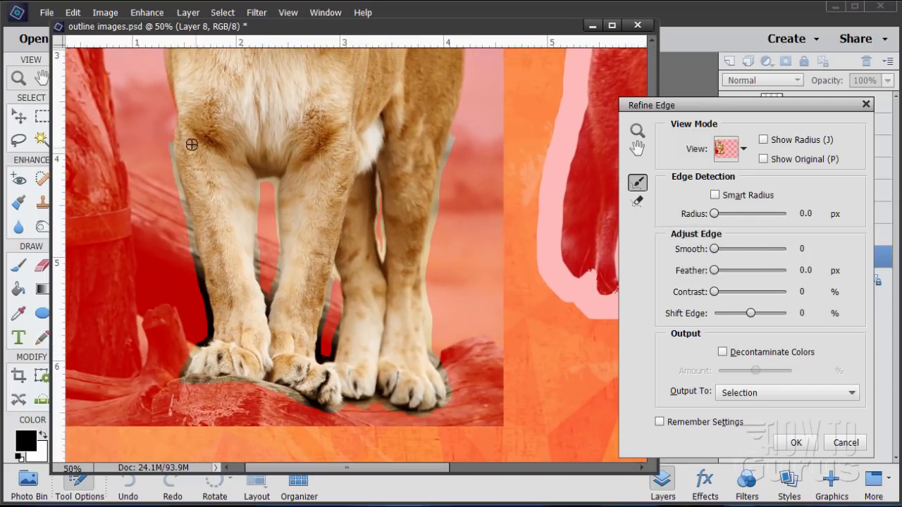
left_click_drag(170, 145, 187, 273)
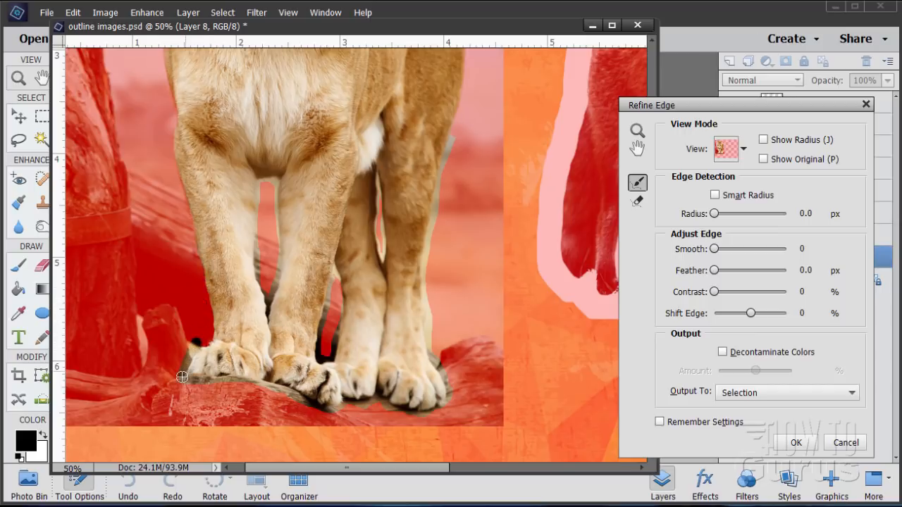
mouse_move(192, 380)
left_mouse_down()
mouse_move(220, 382)
mouse_move(252, 412)
mouse_move(245, 390)
mouse_move(224, 381)
mouse_move(267, 384)
mouse_move(277, 410)
mouse_move(266, 386)
mouse_move(327, 417)
mouse_move(314, 408)
mouse_move(332, 412)
mouse_move(343, 401)
mouse_move(366, 421)
mouse_move(352, 407)
mouse_move(377, 397)
mouse_move(385, 422)
mouse_move(380, 403)
mouse_move(448, 422)
mouse_move(461, 411)
mouse_move(444, 403)
mouse_move(446, 377)
mouse_move(428, 348)
mouse_move(487, 359)
mouse_move(439, 336)
mouse_move(435, 351)
mouse_move(452, 313)
mouse_move(431, 278)
mouse_move(430, 346)
left_mouse_up()
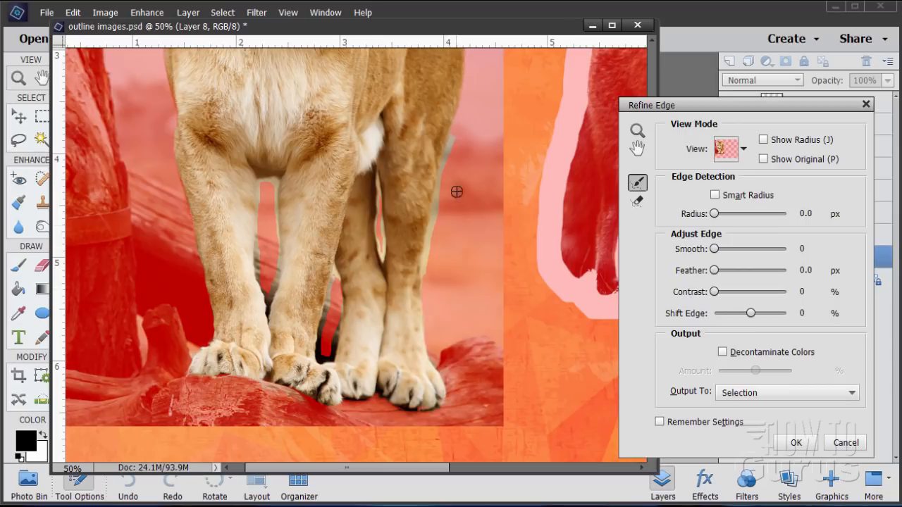
mouse_move(457, 136)
left_mouse_down()
mouse_move(434, 209)
mouse_move(448, 224)
mouse_move(435, 212)
mouse_move(428, 282)
left_mouse_up()
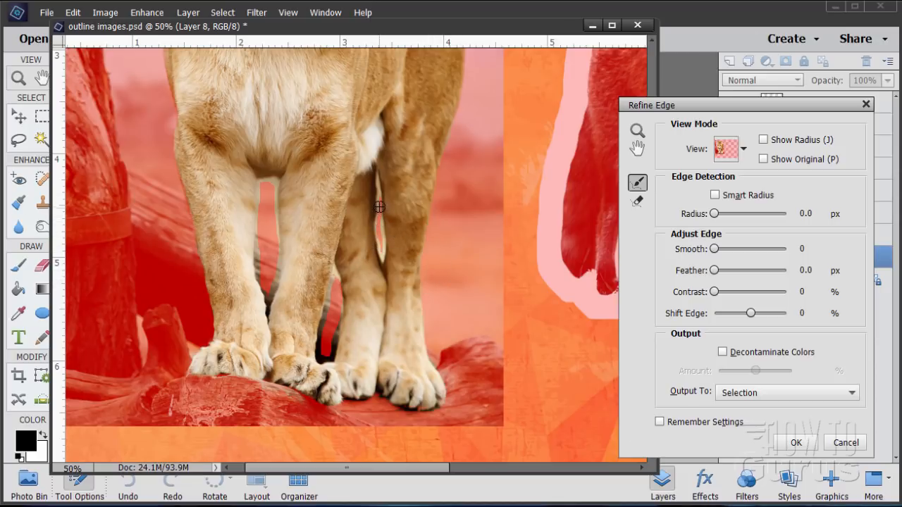
Brush the refine radius over the background fringe in the three gaps between the lioness's legs.
left_click_drag(379, 223, 386, 259)
left_click_drag(329, 298, 320, 338)
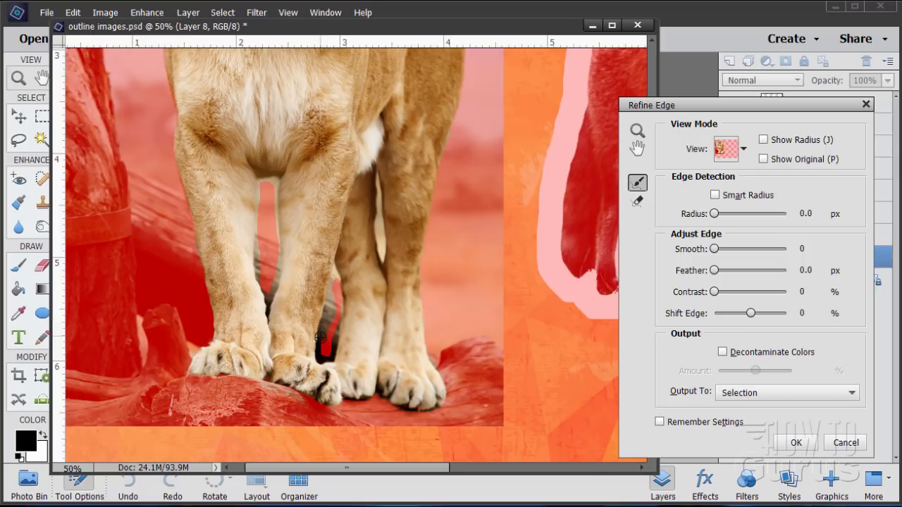
left_click_drag(331, 307, 332, 264)
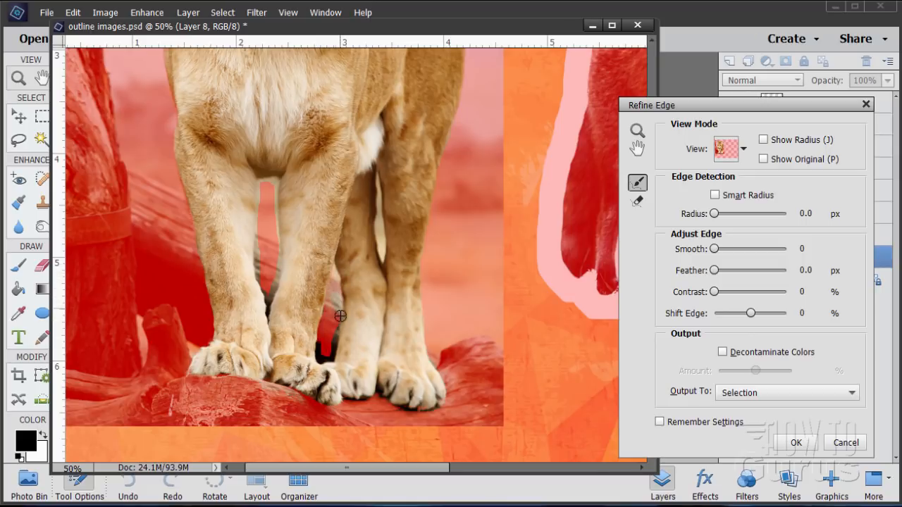
mouse_move(332, 329)
left_mouse_down()
mouse_move(322, 345)
mouse_move(333, 355)
left_mouse_up()
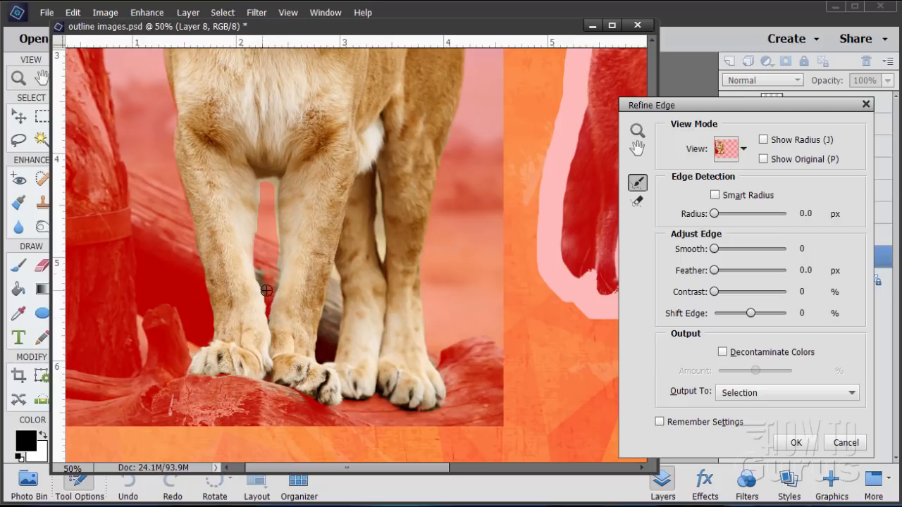
left_click_drag(260, 235, 269, 181)
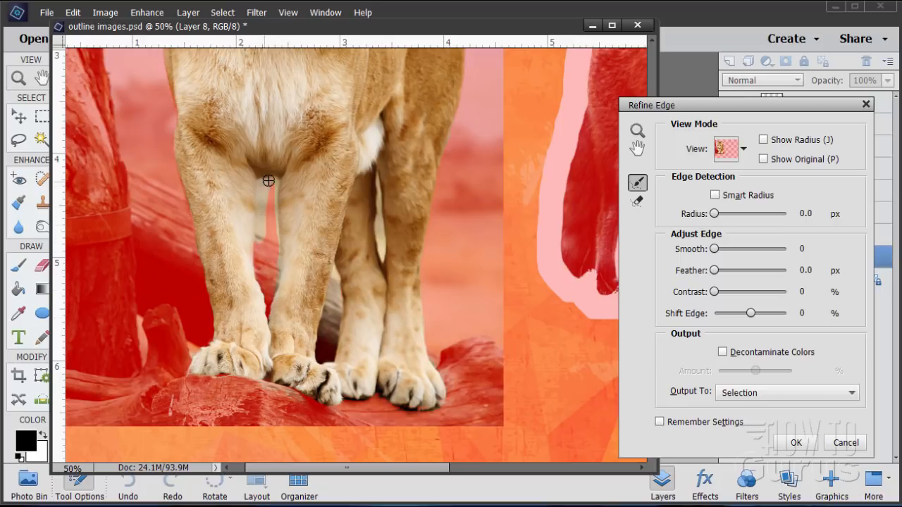
mouse_move(273, 277)
left_mouse_down()
mouse_move(277, 183)
mouse_move(266, 283)
mouse_move(285, 256)
mouse_move(296, 326)
mouse_move(275, 281)
mouse_move(265, 318)
mouse_move(263, 256)
left_mouse_up()
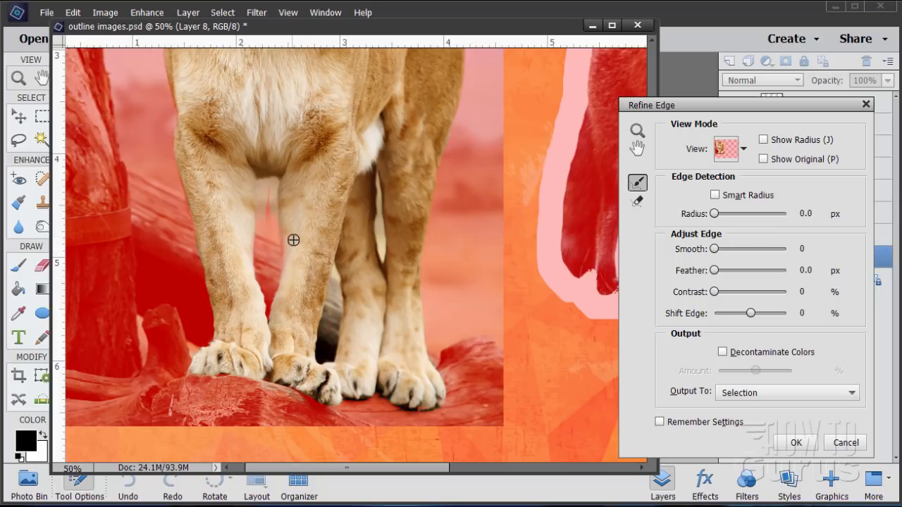
Apply the Refine Edge result with the output kept as Selection, and add a layer mask to Layer 8 from it.
left_click(639, 203)
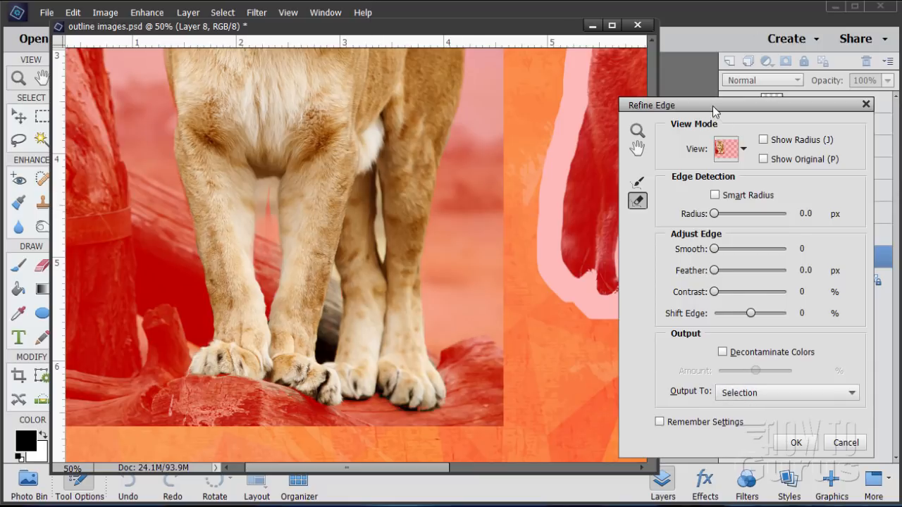
left_click_drag(712, 106, 643, 93)
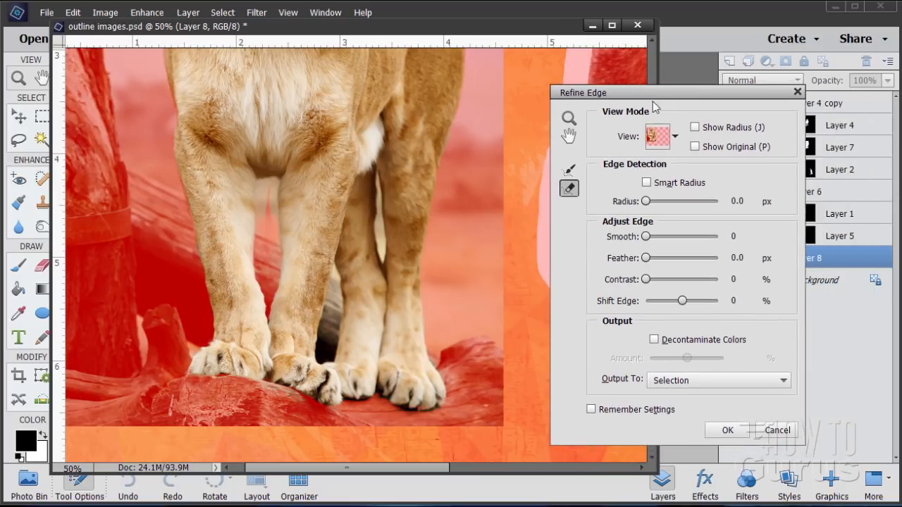
left_click(668, 381)
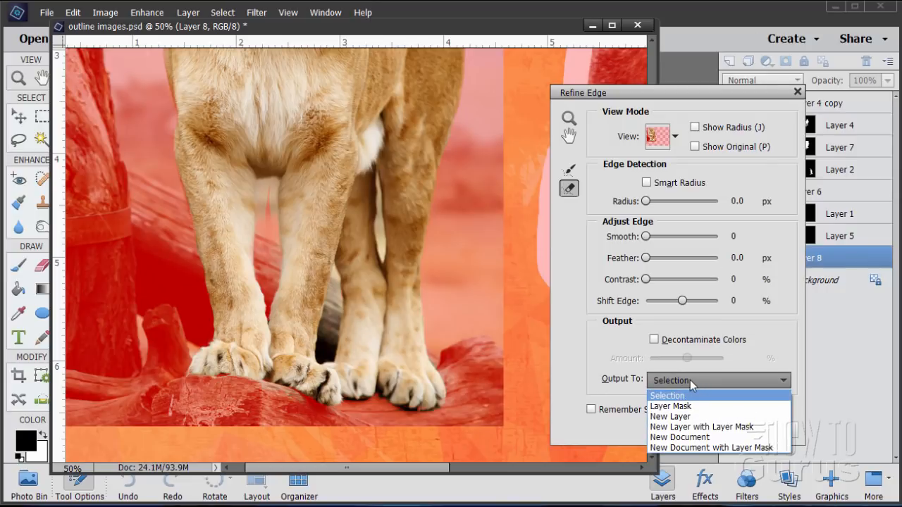
left_click(690, 380)
left_click(733, 430)
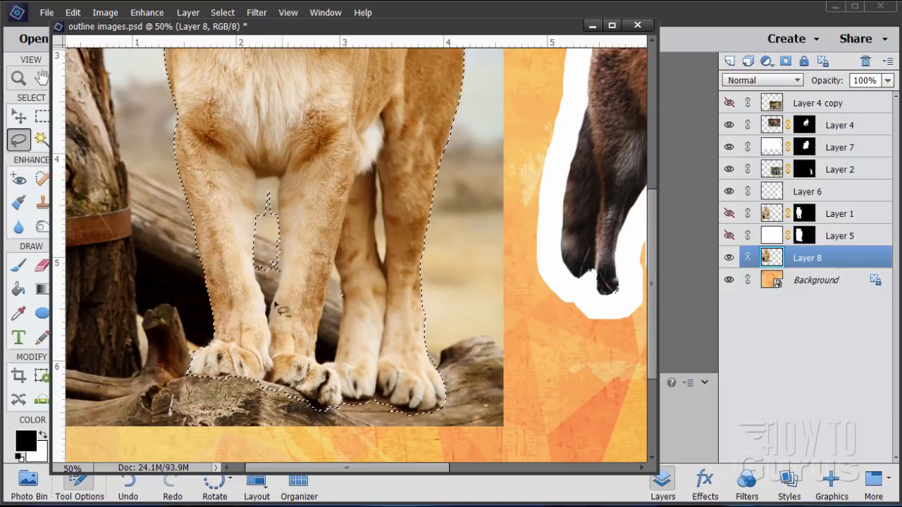
left_click(786, 62)
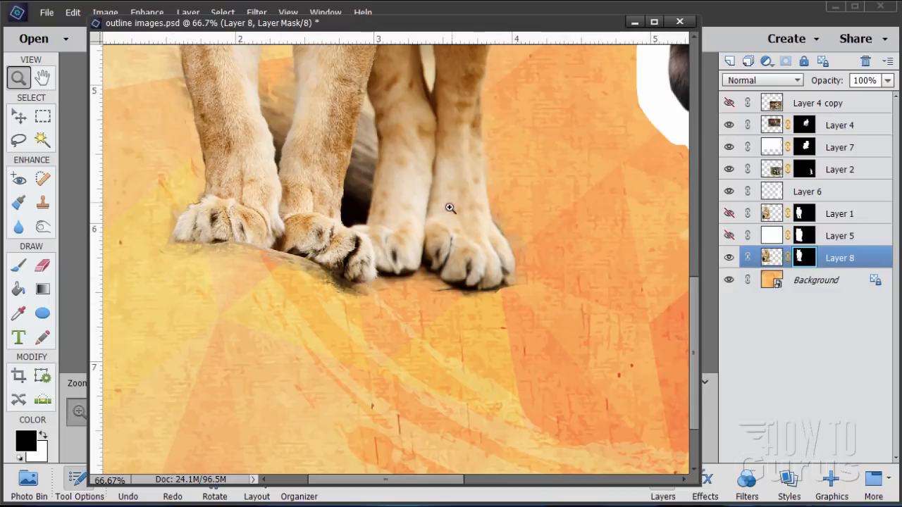
Make Layer 8's mask active for painting with the Brush tool and shorten the document window to uncover the brush options.
scroll(430, 261, "up", 3)
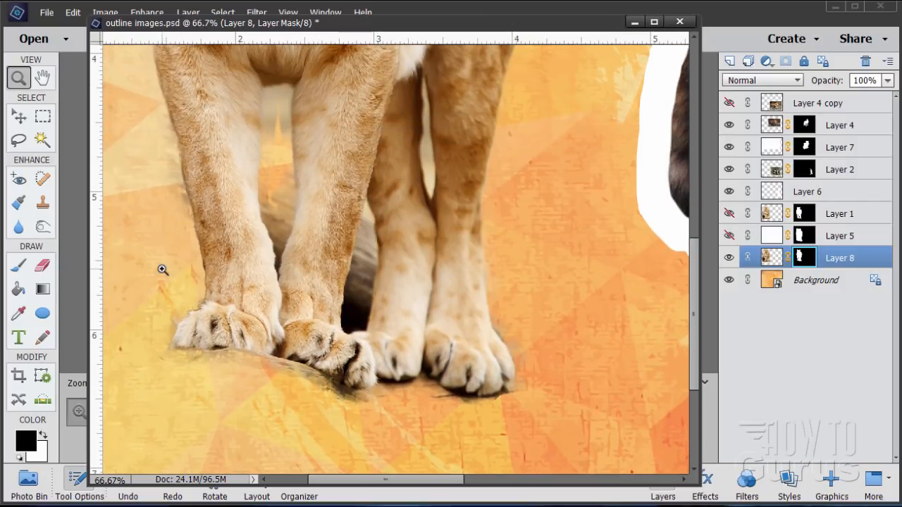
left_click(775, 261)
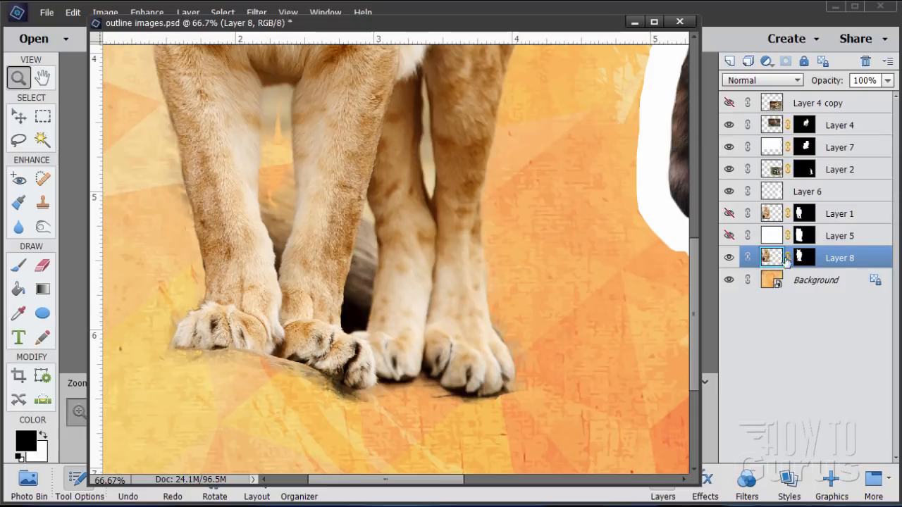
left_click(805, 260)
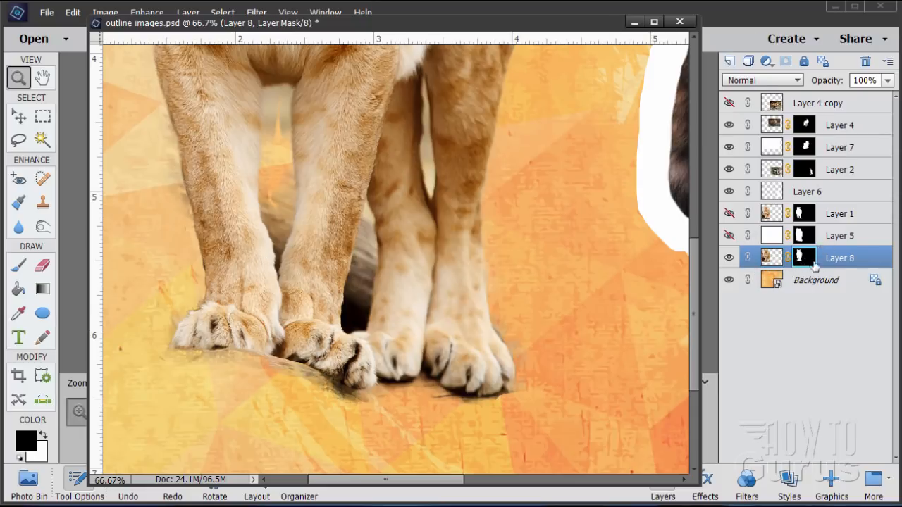
left_click(19, 268)
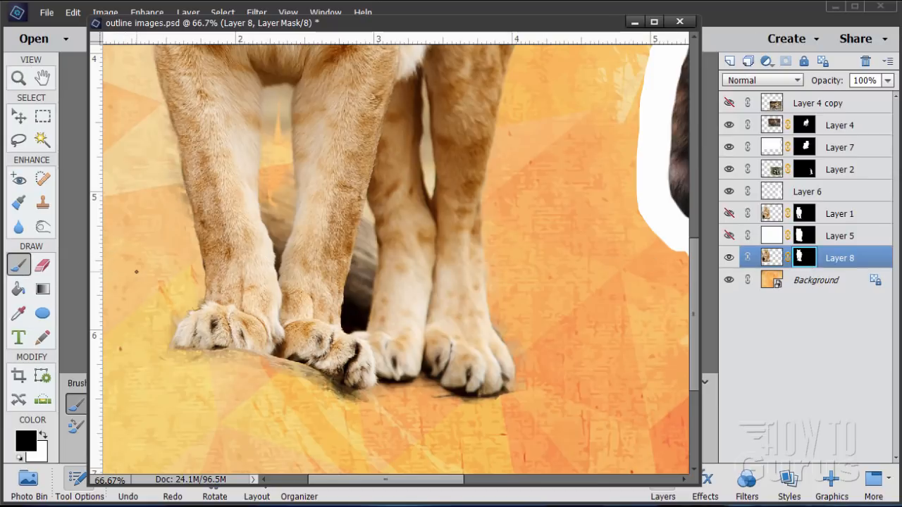
left_click_drag(277, 486, 279, 363)
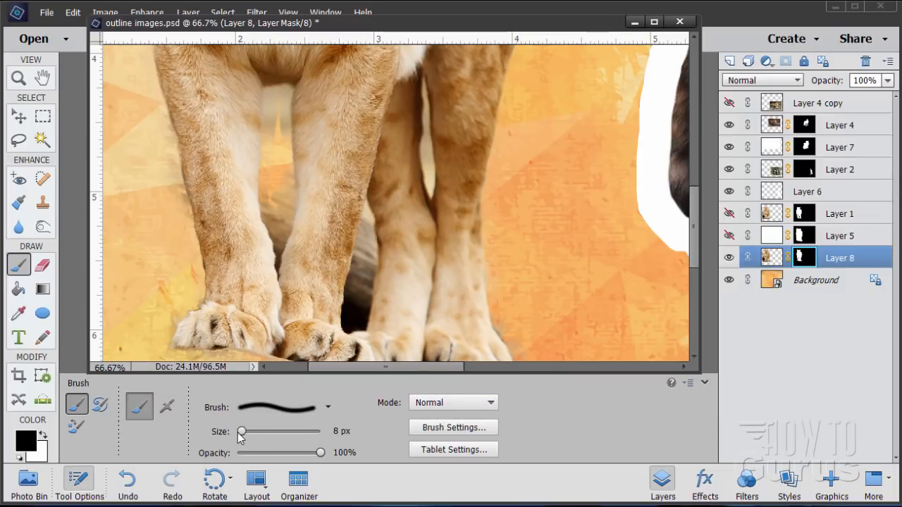
Choose the soft round 65 px brush from the Default Brushes.
left_click_drag(243, 432, 254, 435)
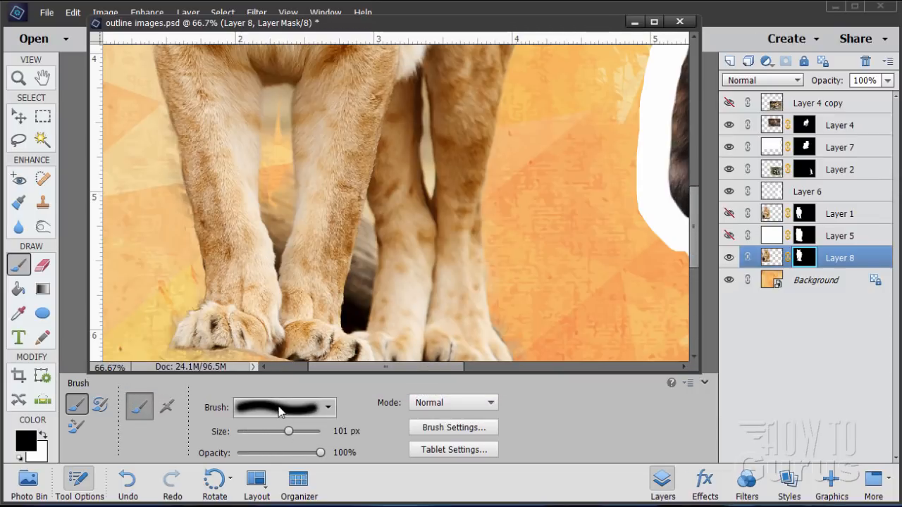
left_click(279, 410)
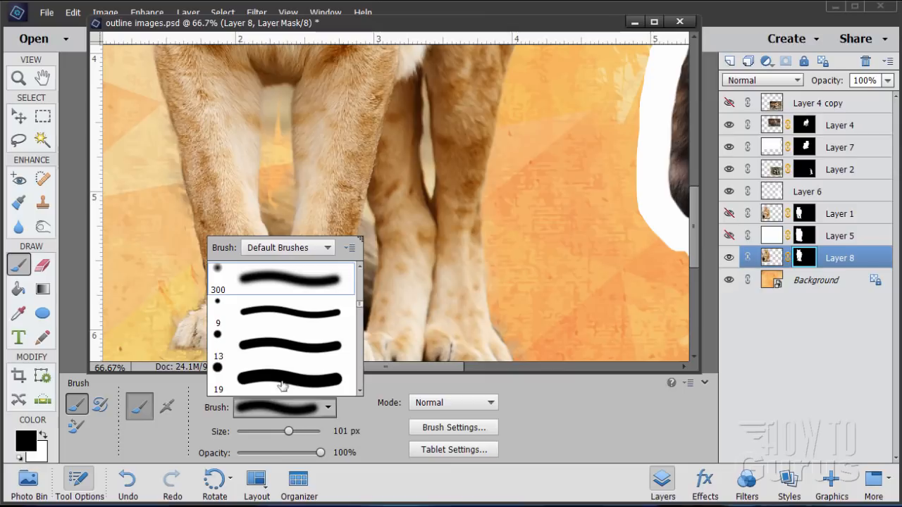
scroll(282, 386, "up", 3)
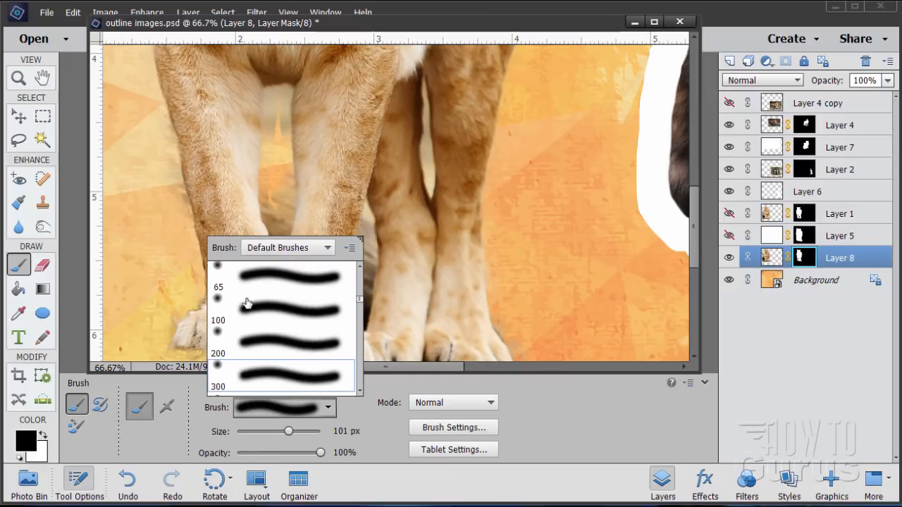
left_click(263, 304)
left_click(257, 279)
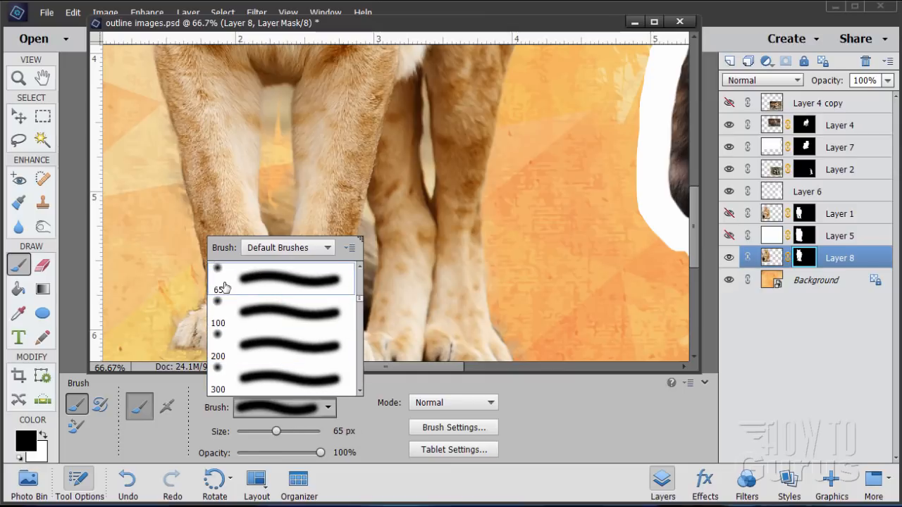
double_click(274, 284)
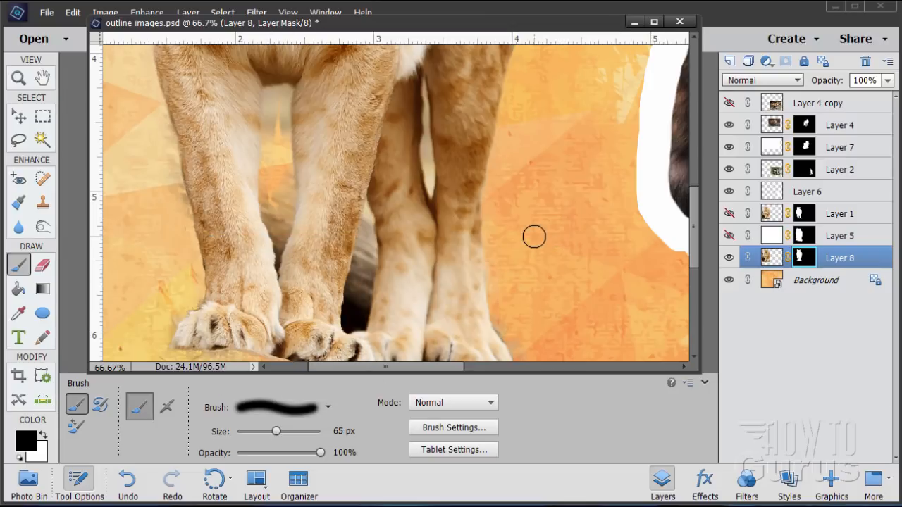
Paint black on Layer 8's mask with a 48 px brush to hide the leftover log and shadow beneath the paws.
scroll(534, 237, "down", 5)
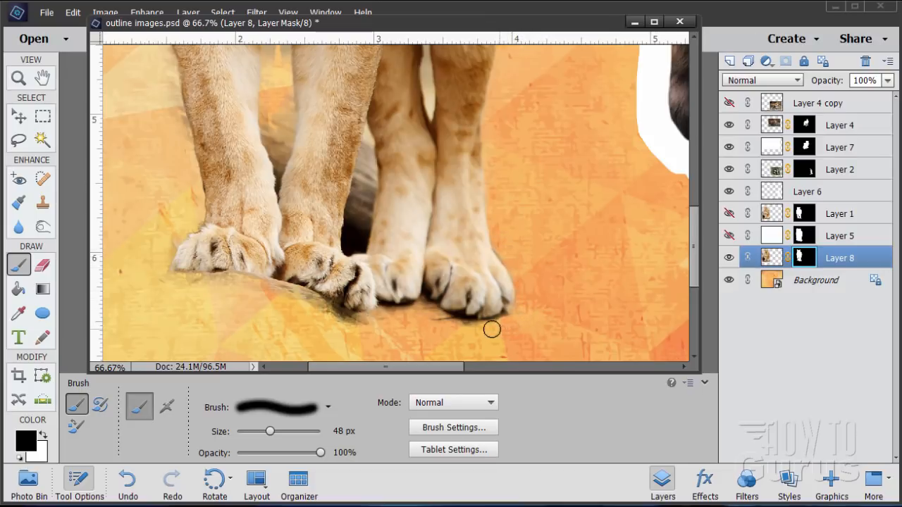
left_click_drag(466, 328, 424, 308)
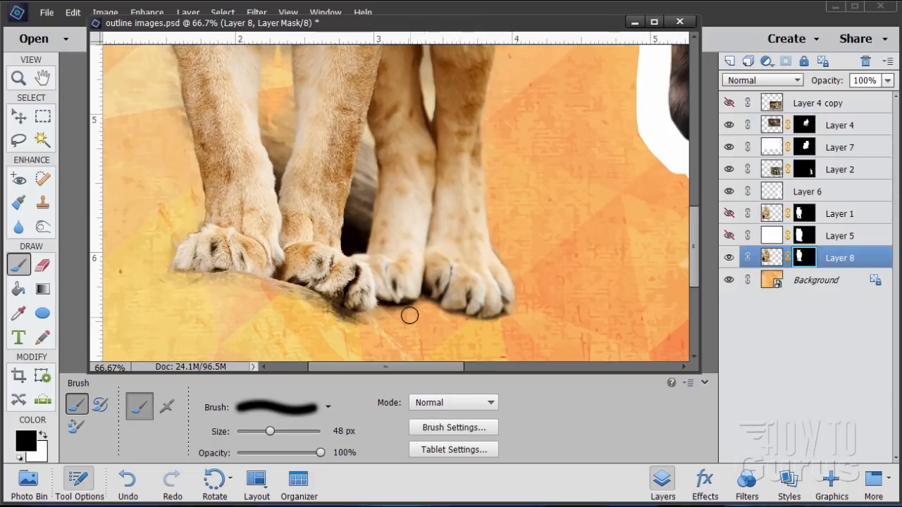
mouse_move(408, 316)
left_mouse_down()
mouse_move(372, 326)
mouse_move(345, 325)
mouse_move(303, 299)
mouse_move(368, 324)
mouse_move(303, 319)
mouse_move(288, 304)
mouse_move(285, 291)
mouse_move(293, 293)
mouse_move(229, 280)
mouse_move(172, 284)
mouse_move(163, 267)
mouse_move(170, 292)
mouse_move(241, 282)
mouse_move(243, 292)
mouse_move(183, 283)
mouse_move(195, 258)
left_mouse_up()
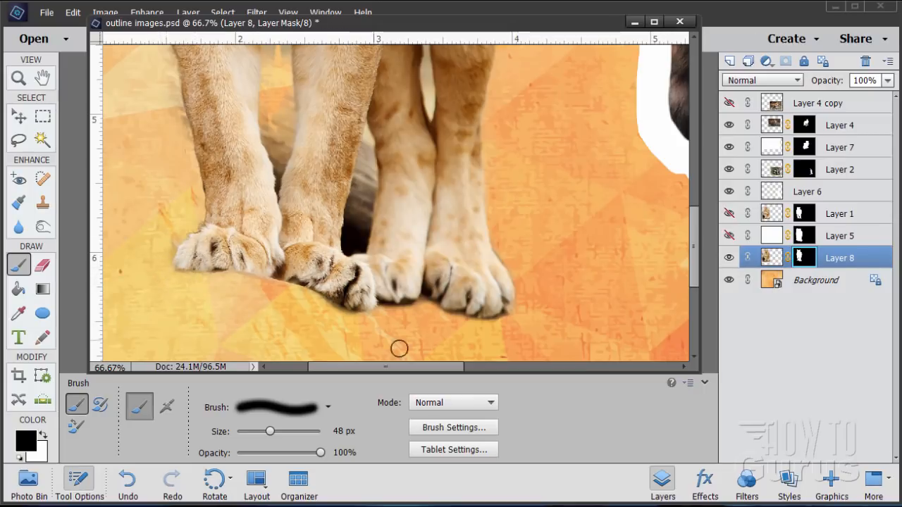
Outline the fringe beside the lioness's outer front leg with a Polygonal Lasso selection and return to the Brush tool.
left_click_drag(411, 367, 398, 368)
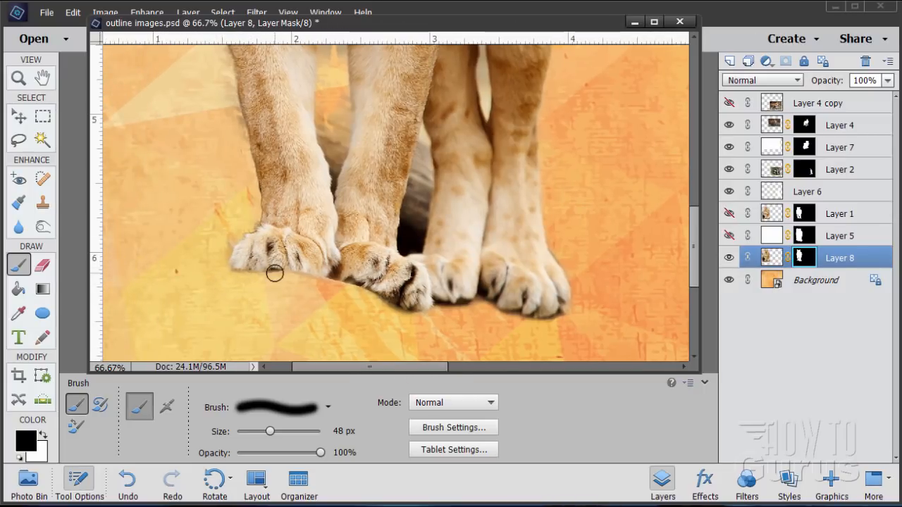
left_click(19, 140)
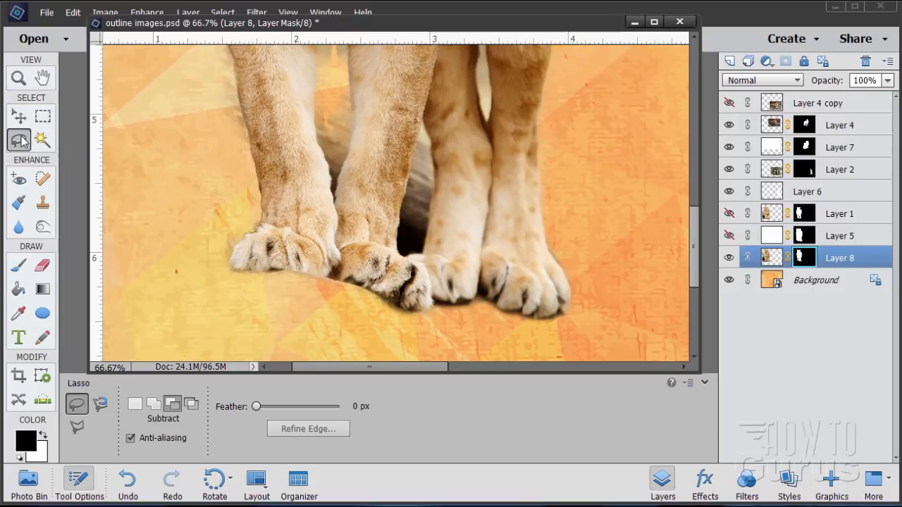
left_click(78, 426)
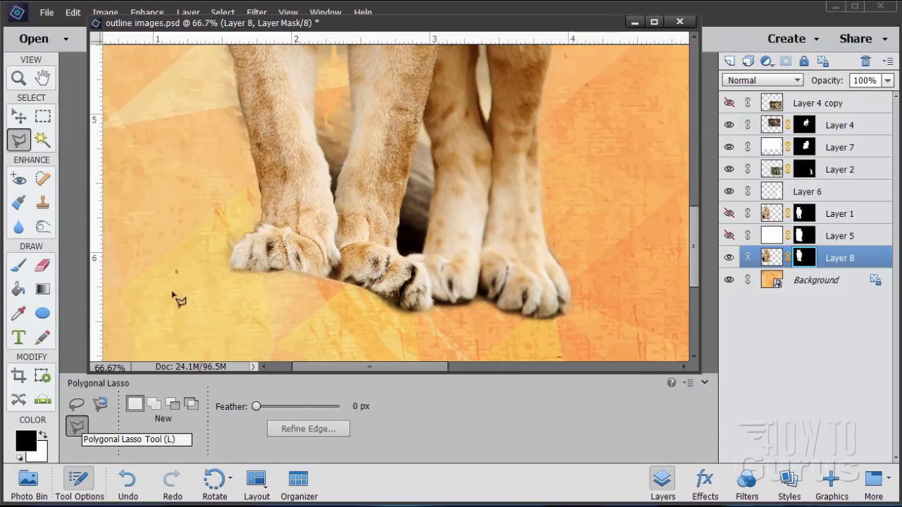
left_click(237, 74)
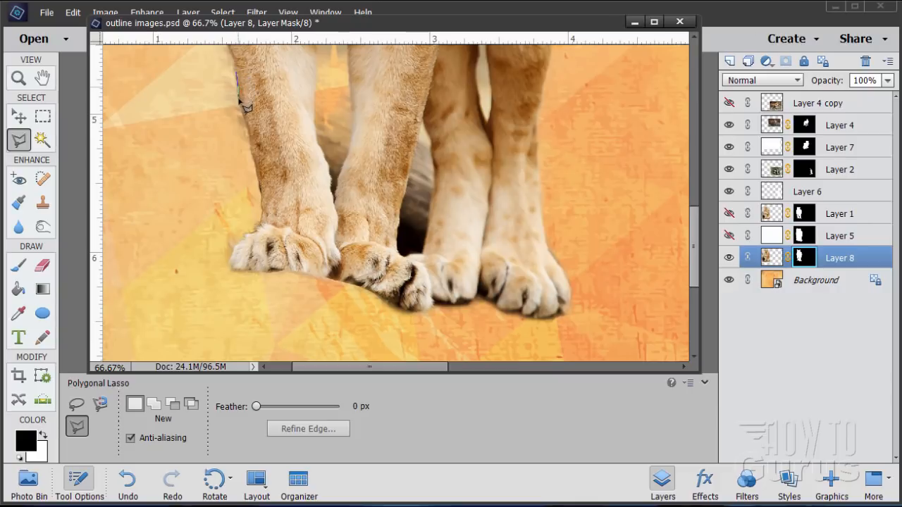
left_click(241, 106)
left_click(251, 152)
left_click(219, 178)
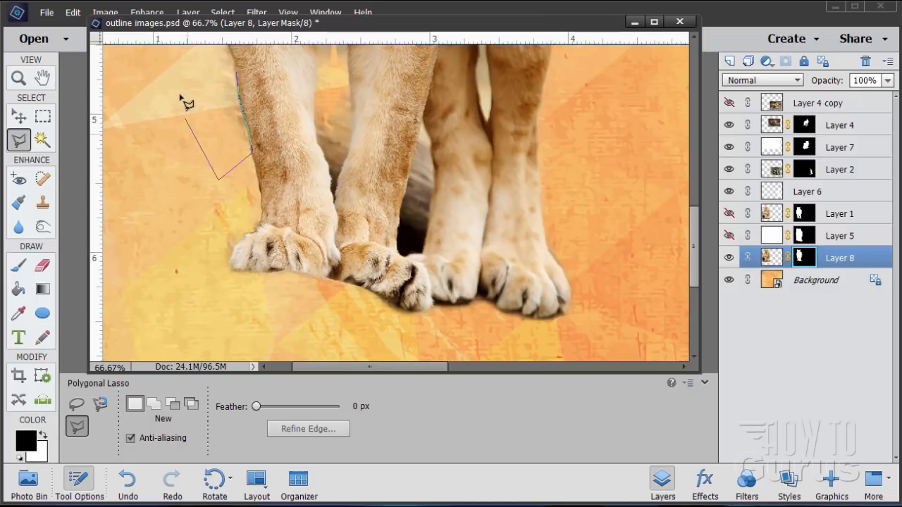
left_click(180, 84)
left_click(204, 55)
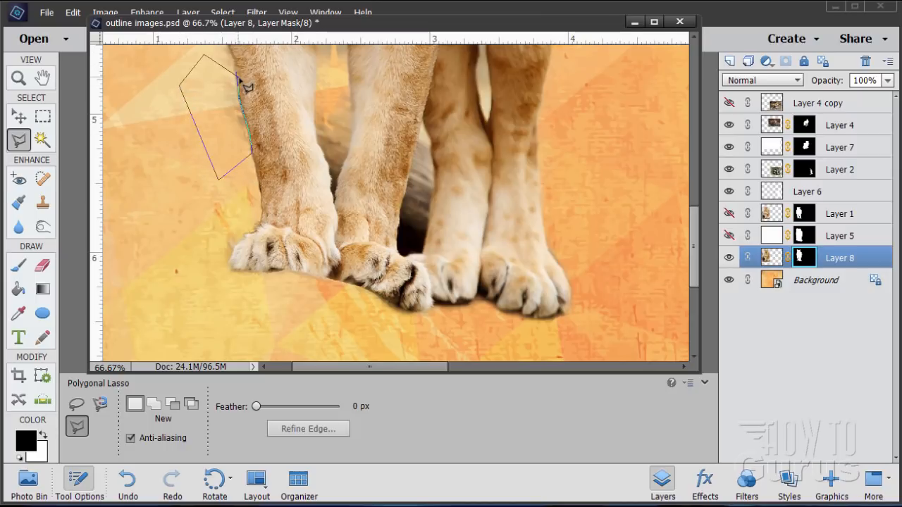
left_click(245, 86)
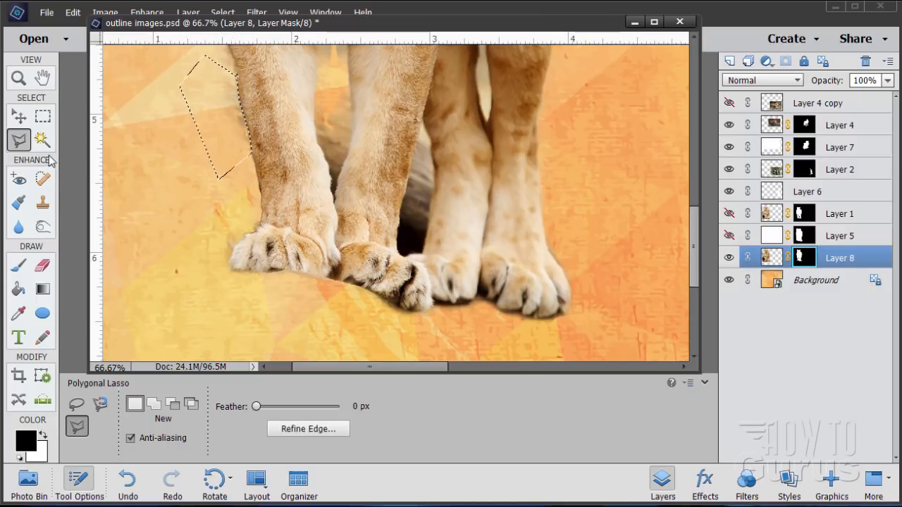
left_click(19, 264)
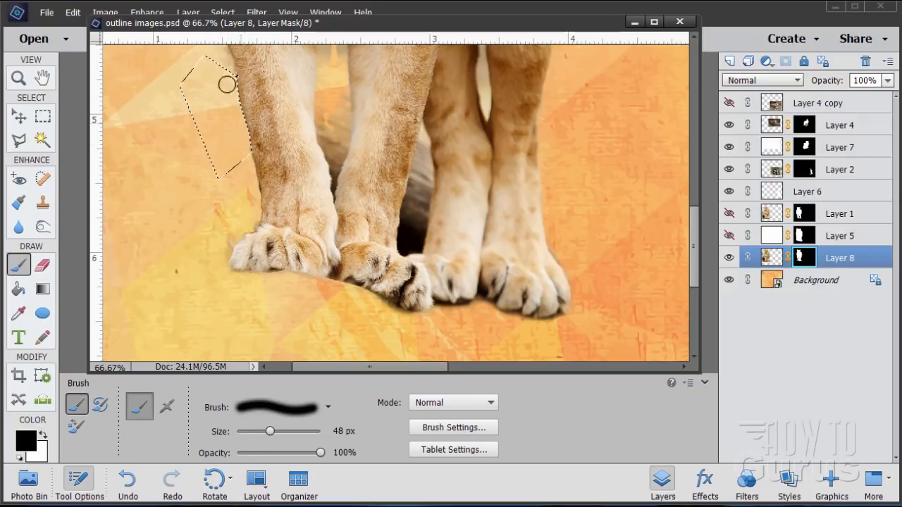
Shift the document window down slightly and clear the selection beside the lioness's outer front leg.
left_click_drag(217, 23, 201, 39)
left_click(222, 12)
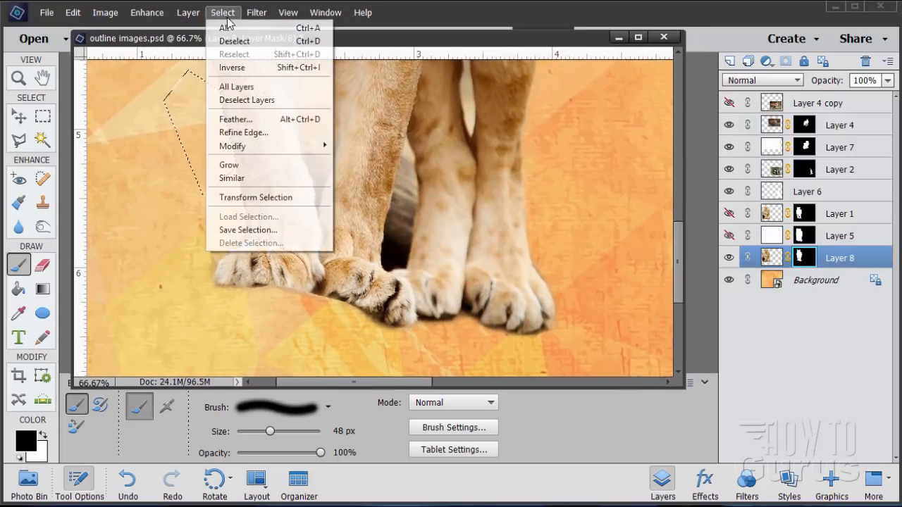
left_click(240, 42)
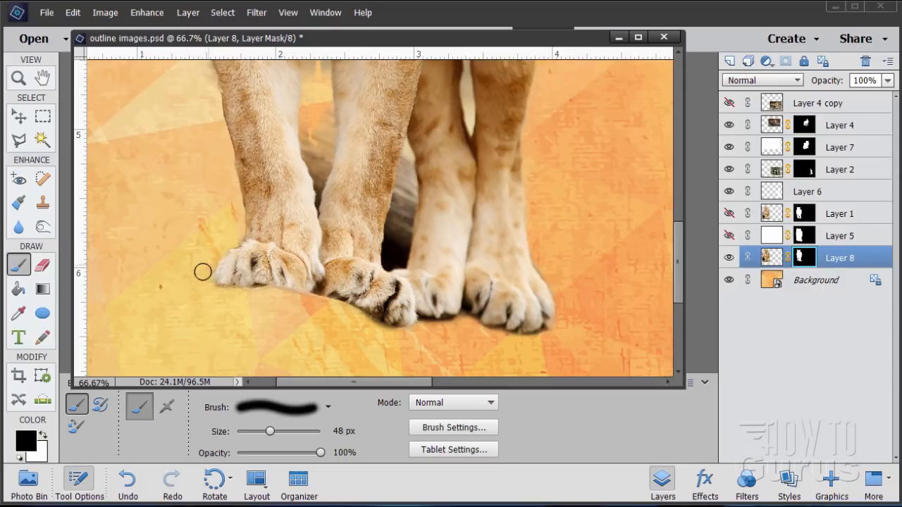
Paint black on Layer 8's mask with the 48 px brush to hide the leftover background between the two front legs.
scroll(336, 216, "up", 5)
scroll(337, 217, "down", 1)
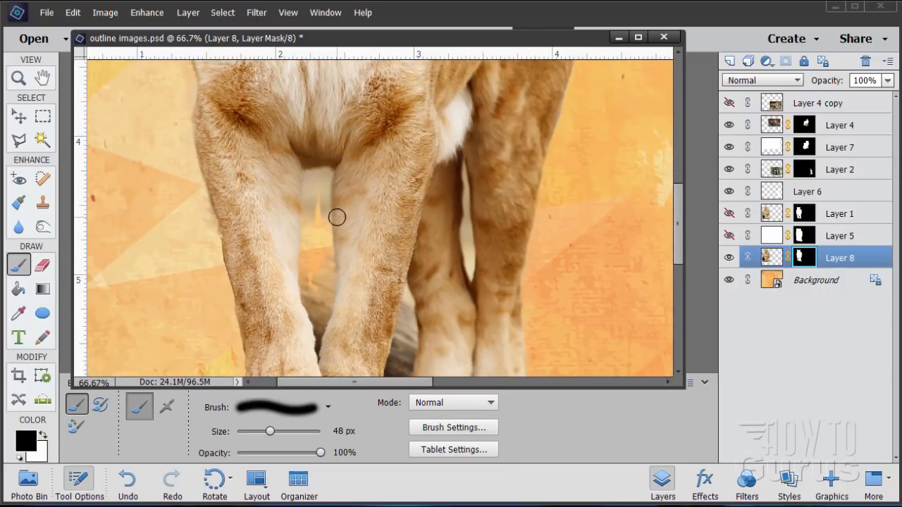
mouse_move(311, 240)
left_mouse_down()
mouse_move(310, 181)
mouse_move(324, 176)
mouse_move(324, 308)
mouse_move(307, 268)
mouse_move(314, 306)
mouse_move(309, 285)
mouse_move(320, 304)
left_mouse_up()
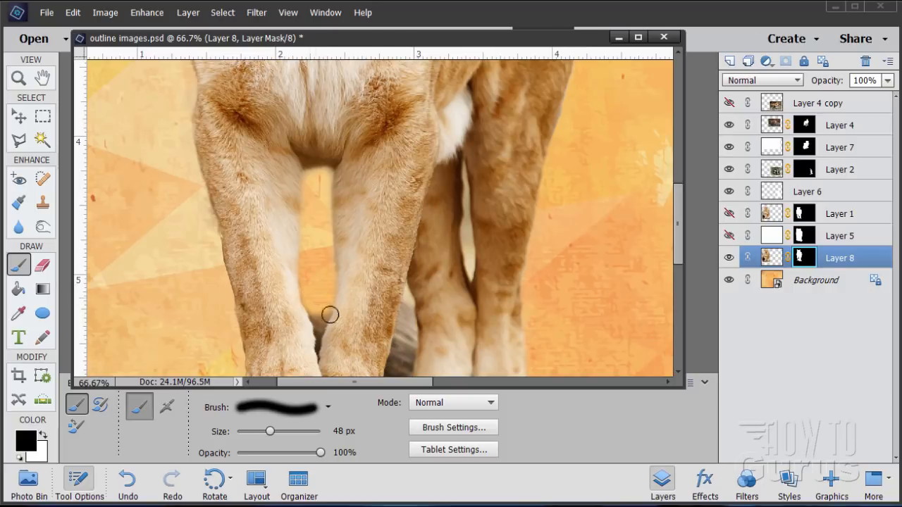
Lasso the narrow wedge between the lower front legs with straight segments, paint it black on Layer 8's mask, and deselect.
scroll(322, 315, "down", 2)
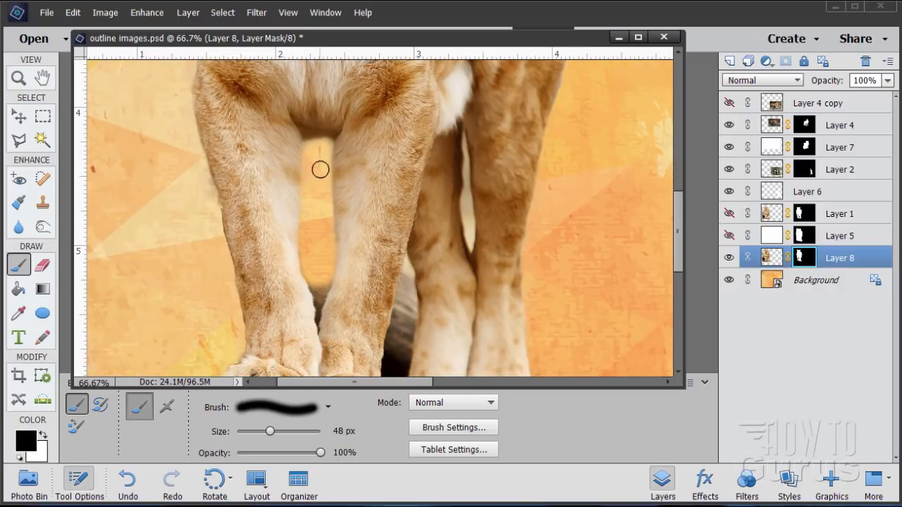
left_click(21, 143)
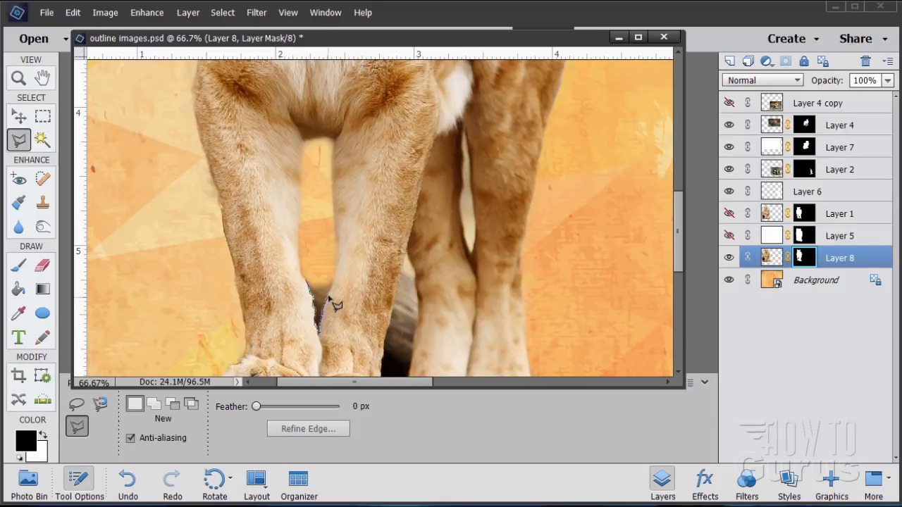
left_click(334, 269)
left_click(322, 253)
left_click(303, 255)
double_click(314, 287)
key("b")
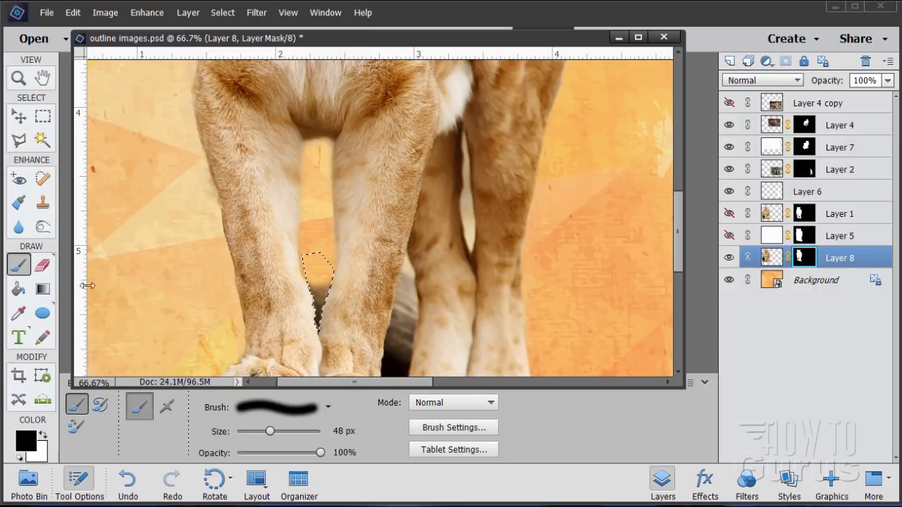
mouse_move(312, 272)
left_mouse_down()
mouse_move(314, 327)
mouse_move(330, 275)
left_mouse_up()
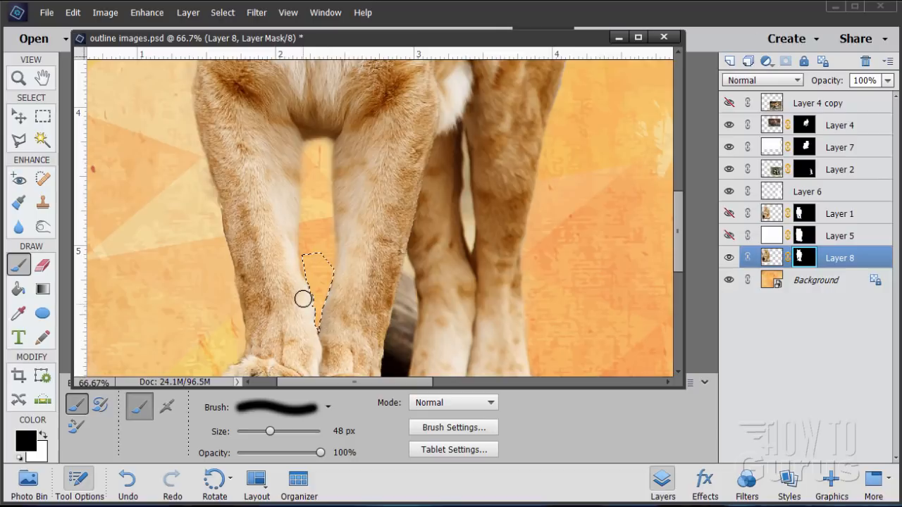
left_click(222, 13)
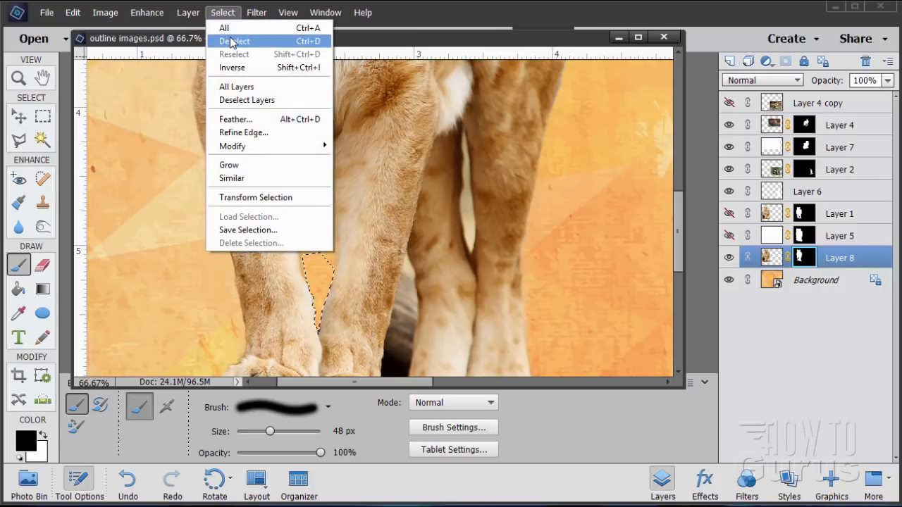
left_click(232, 42)
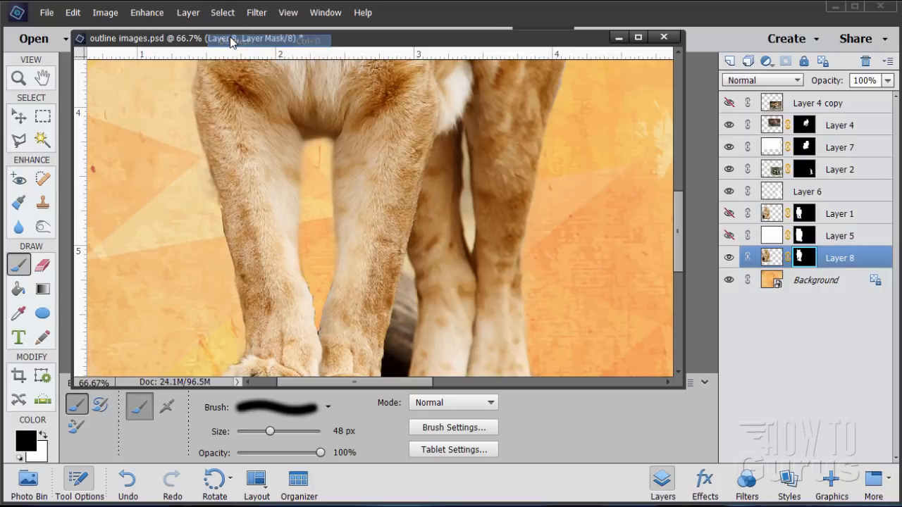
Lasso the upper end of the gap between the front legs, paint out its remaining fringe on Layer 8's mask, and deselect.
left_click(20, 143)
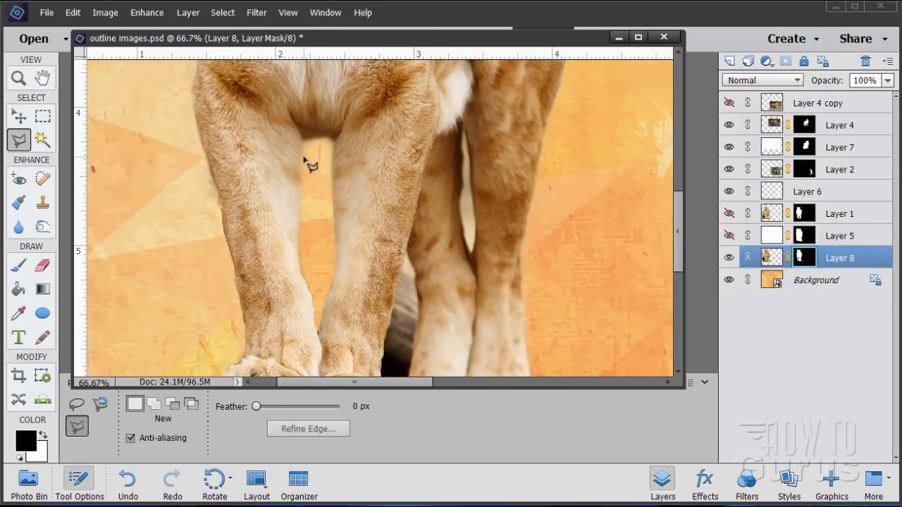
left_click(303, 156)
left_click(304, 141)
left_click(312, 139)
left_click(330, 169)
left_click(304, 158)
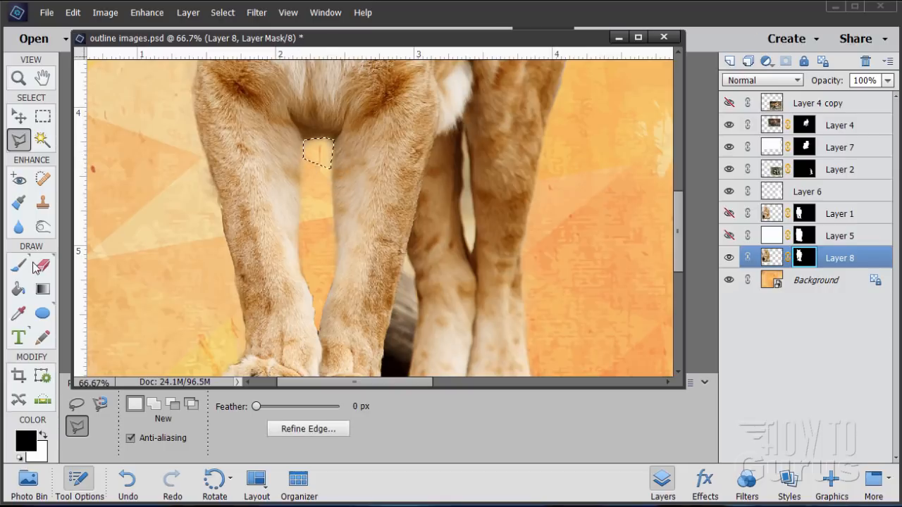
key("b")
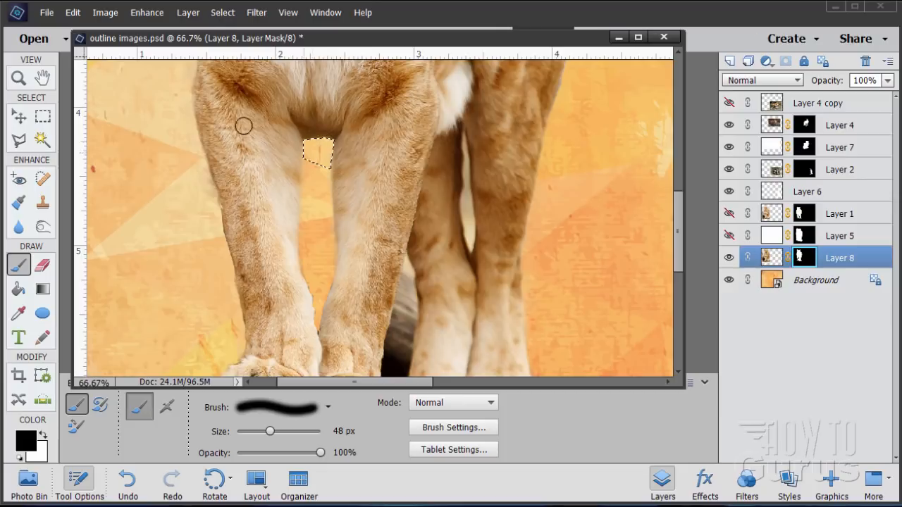
left_click(223, 12)
left_click(233, 41)
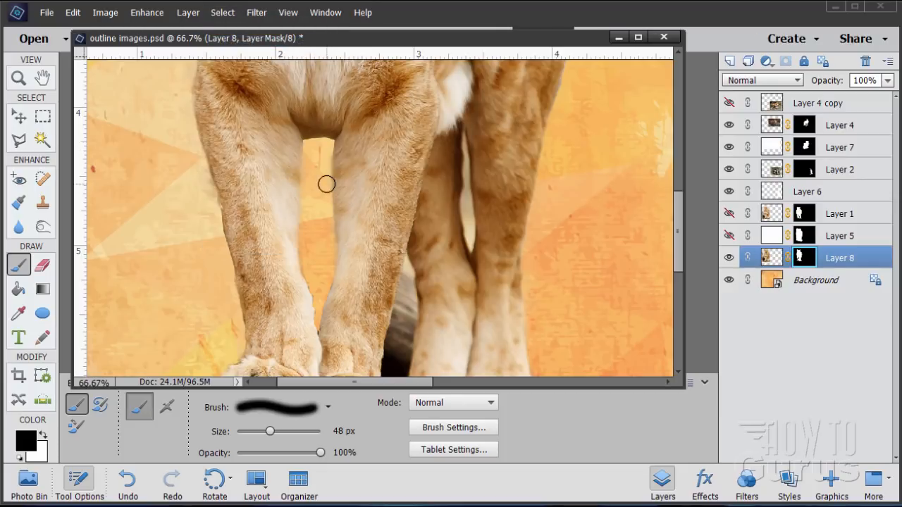
Outline the log remnant between the inner front leg and adjacent hind leg, paint it black on Layer 8's mask, and deselect.
scroll(496, 232, "down", 1)
scroll(496, 233, "down", 2)
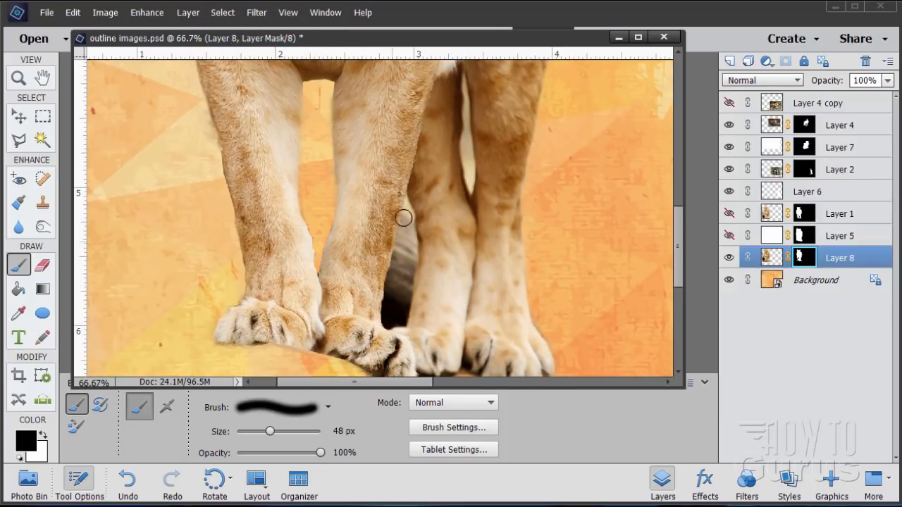
left_click(20, 140)
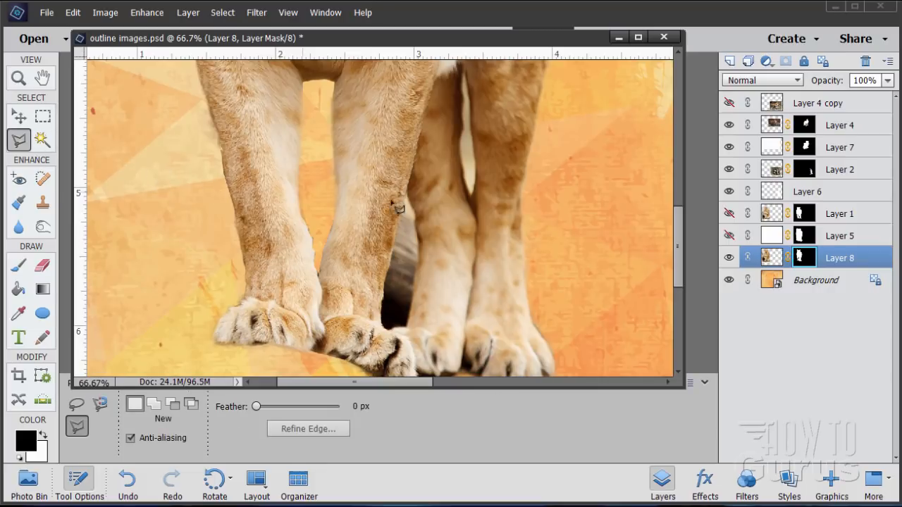
left_click(407, 197)
left_click(413, 200)
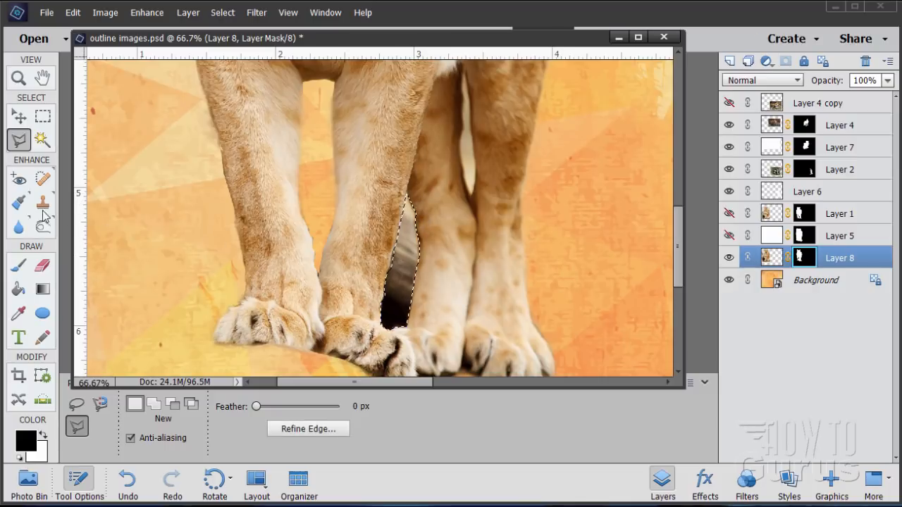
left_click(19, 266)
mouse_move(417, 247)
left_mouse_down()
mouse_move(405, 214)
mouse_move(381, 307)
mouse_move(404, 196)
mouse_move(416, 237)
mouse_move(415, 297)
mouse_move(395, 330)
mouse_move(392, 260)
mouse_move(384, 338)
mouse_move(413, 228)
mouse_move(409, 300)
mouse_move(378, 303)
mouse_move(405, 192)
mouse_move(415, 250)
mouse_move(390, 293)
left_mouse_up()
left_click(222, 12)
left_click(236, 37)
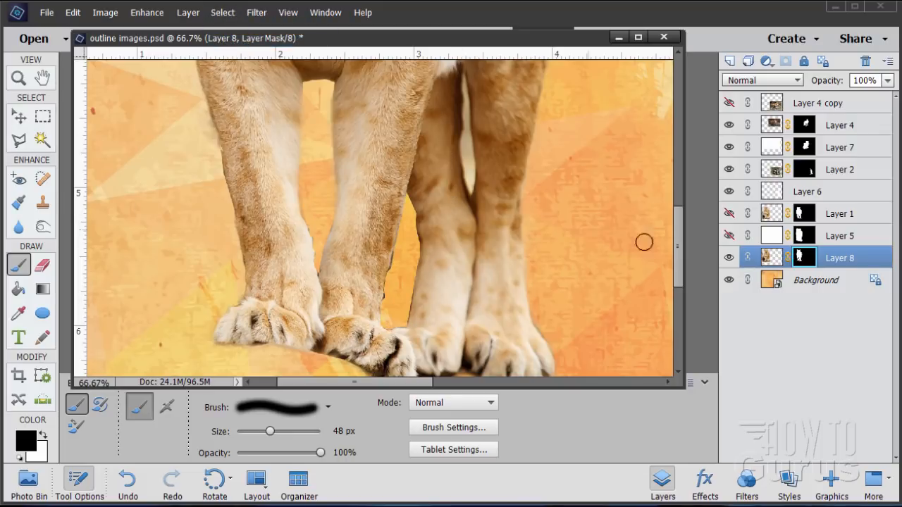
Outline the thin slit between the two hind legs with the Polygonal Lasso, paint it black on Layer 8's mask, and deselect.
left_click_drag(679, 258, 682, 232)
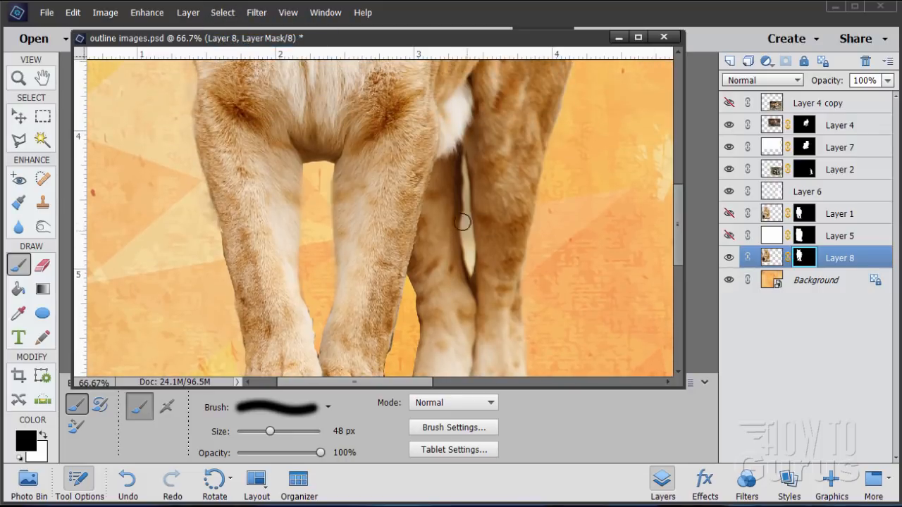
left_click(18, 140)
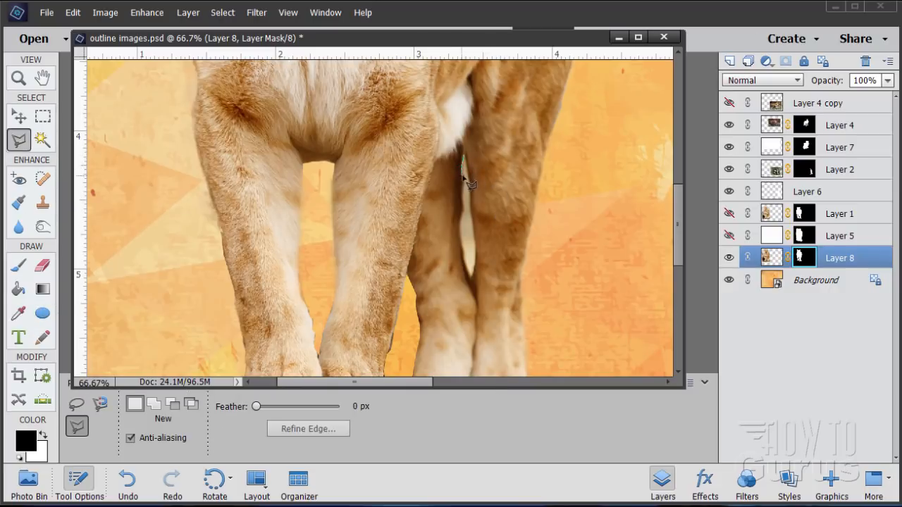
left_click(459, 227)
left_click(471, 163)
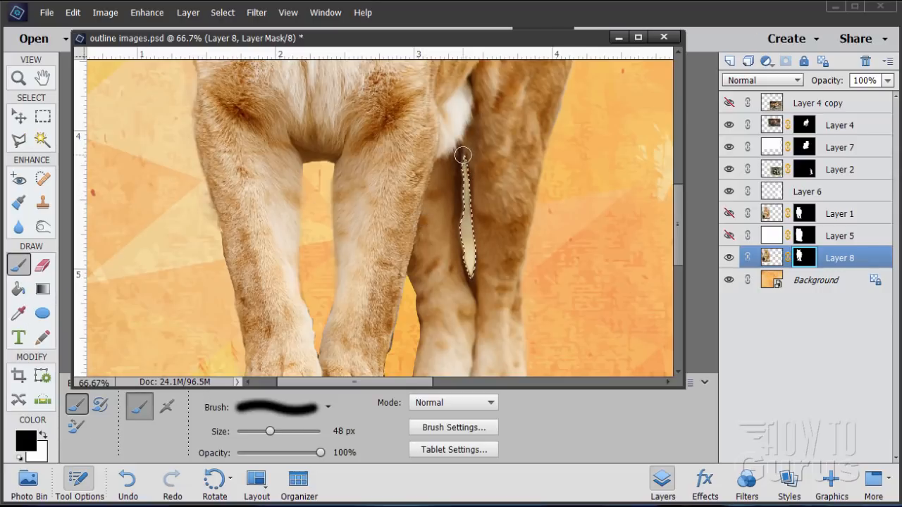
mouse_move(462, 156)
left_mouse_down()
mouse_move(467, 300)
mouse_move(459, 137)
mouse_move(462, 273)
left_mouse_up()
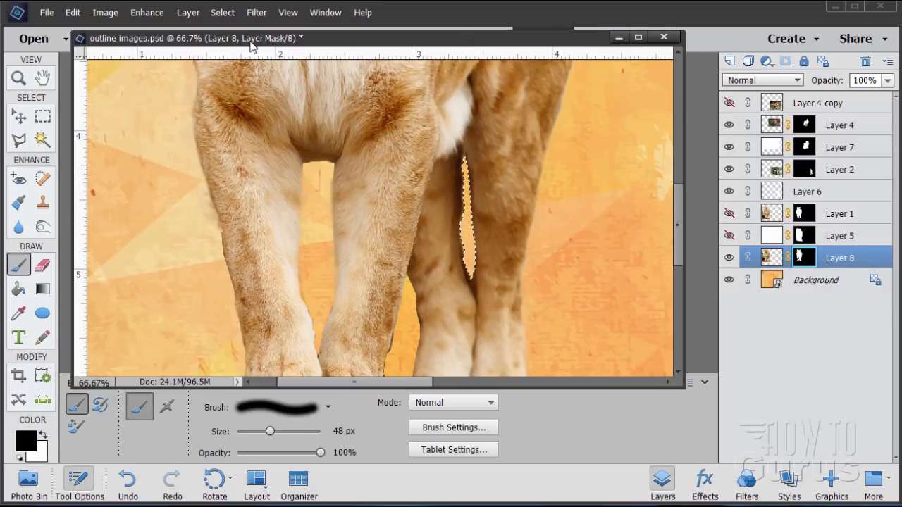
left_click(223, 12)
left_click(232, 40)
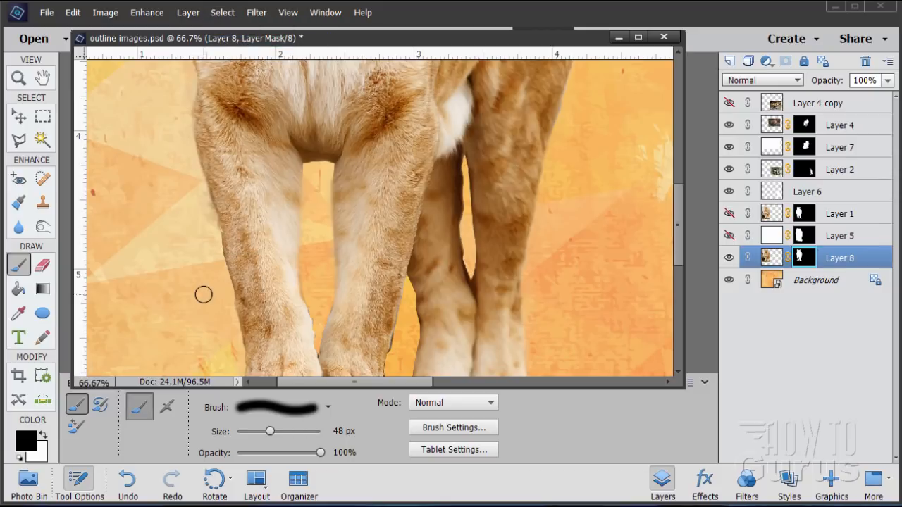
Inspect the lioness's cutout edges against the orange background from the legs to the ears and back to the paws.
scroll(204, 295, "up", 1)
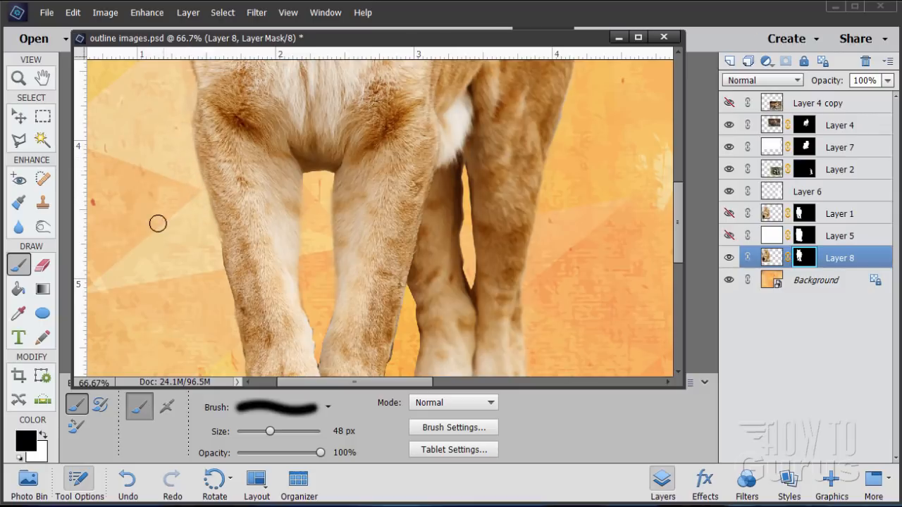
scroll(136, 234, "up", 3)
scroll(136, 234, "up", 2)
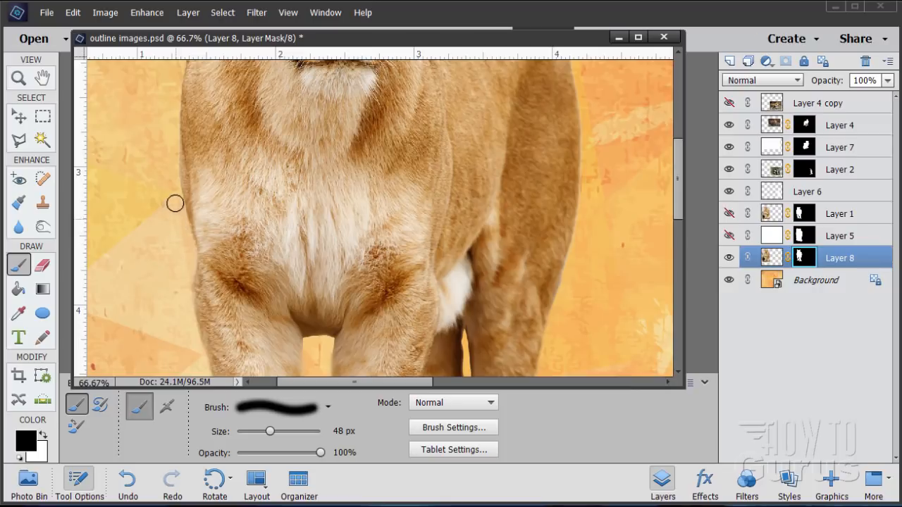
scroll(139, 221, "up", 7)
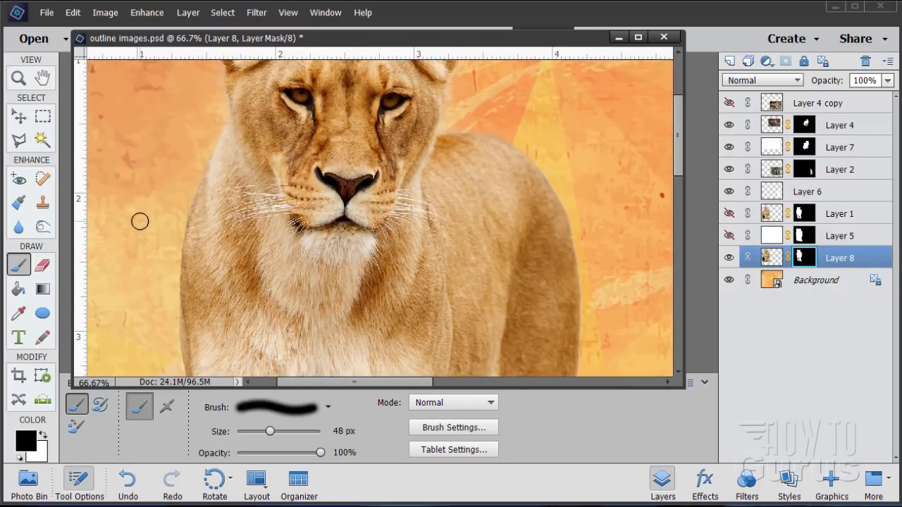
scroll(139, 222, "up", 2)
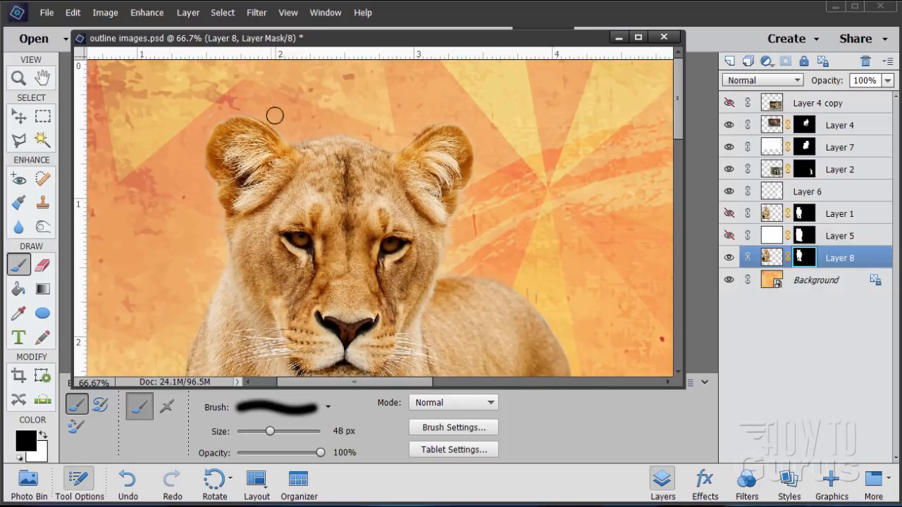
scroll(582, 228, "down", 2)
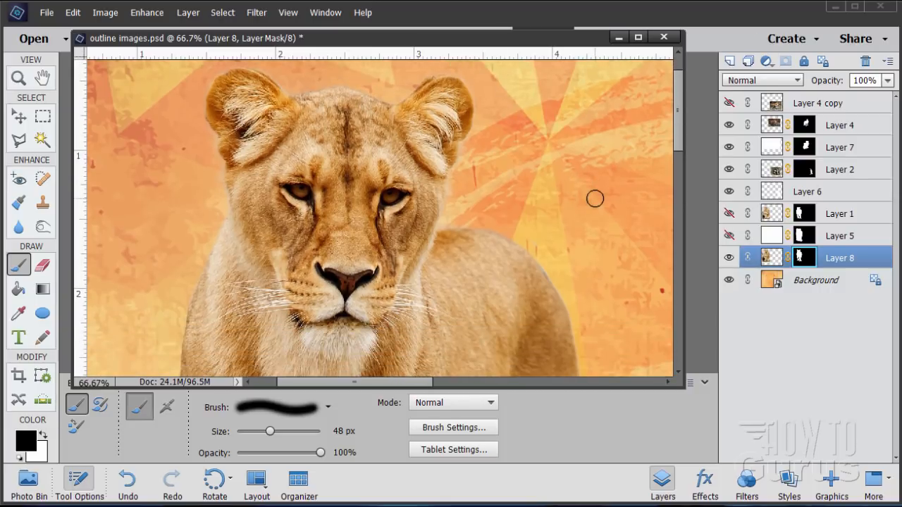
scroll(595, 198, "down", 10)
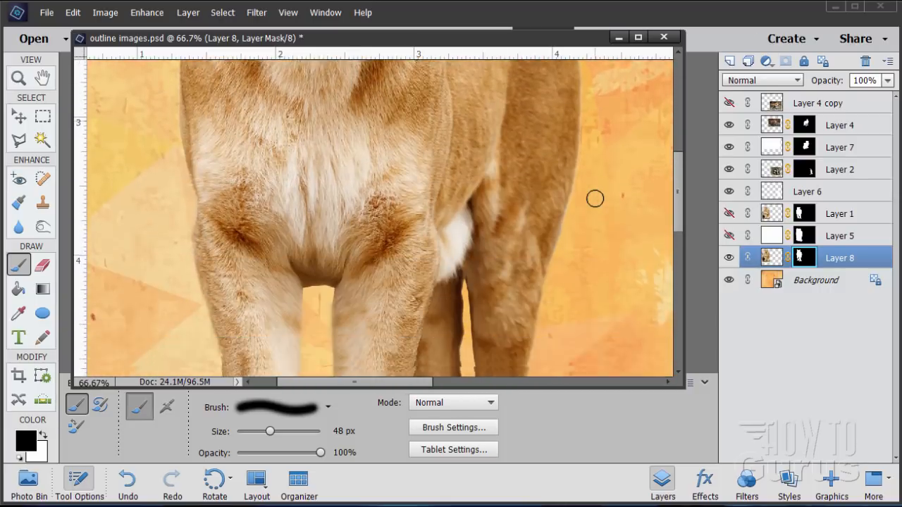
scroll(595, 198, "down", 5)
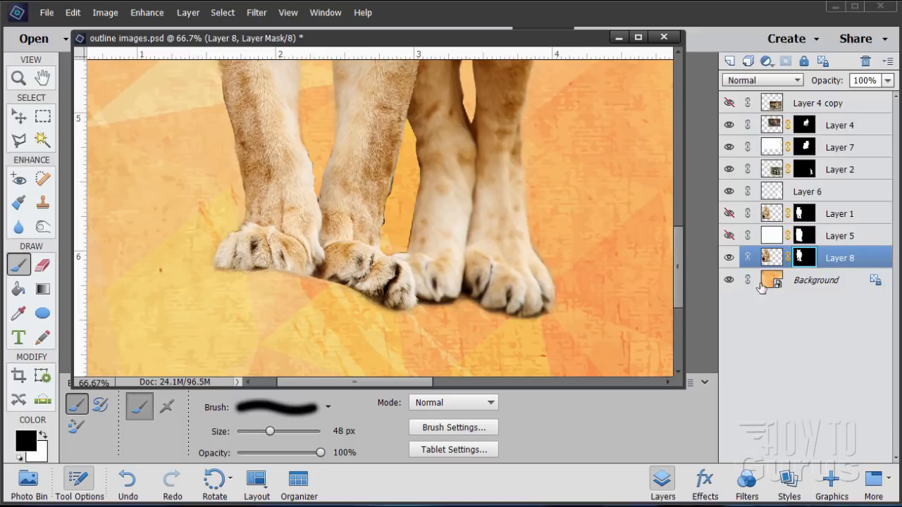
Hide the Background layer and check the lioness's masked edges against transparency from paws to head.
left_click(729, 279)
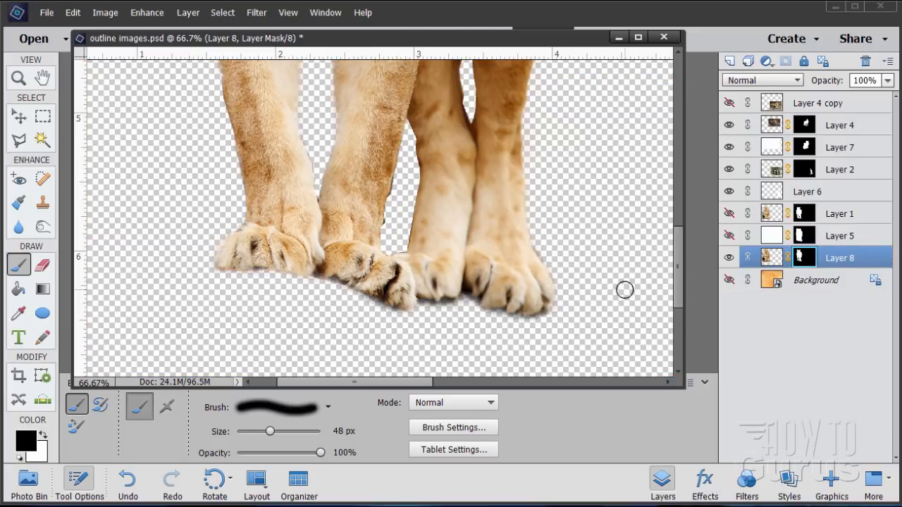
scroll(625, 289, "up", 1)
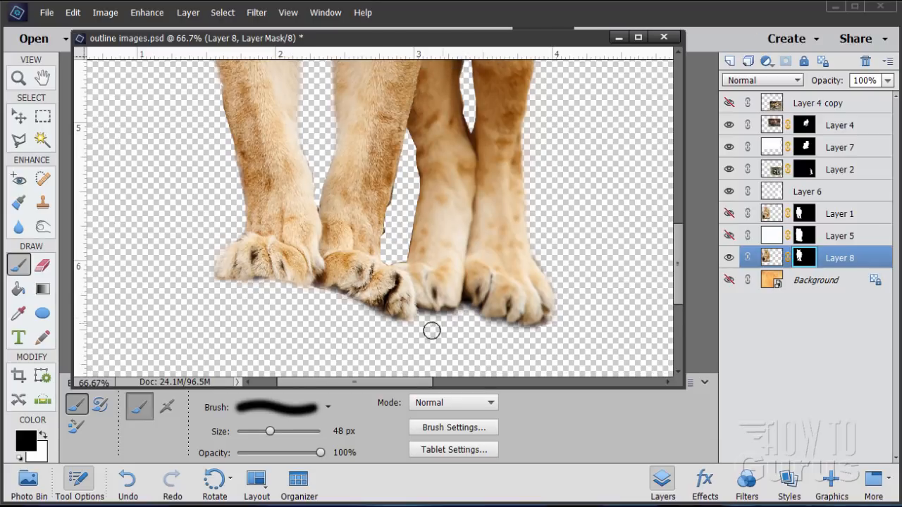
scroll(613, 281, "up", 5)
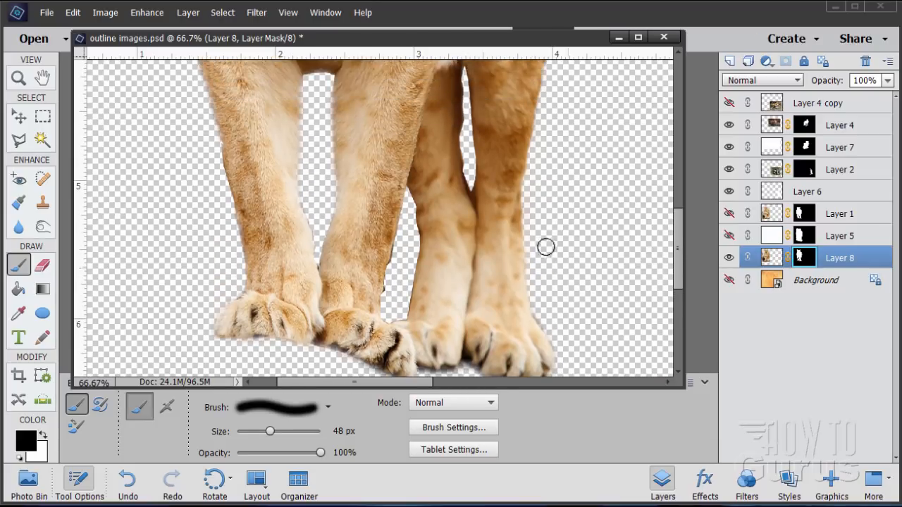
scroll(562, 228, "up", 10)
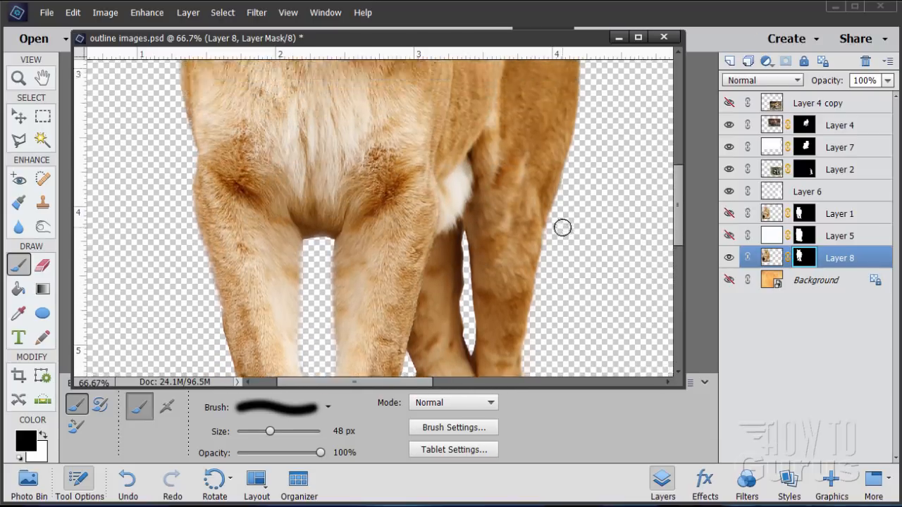
scroll(562, 228, "up", 20)
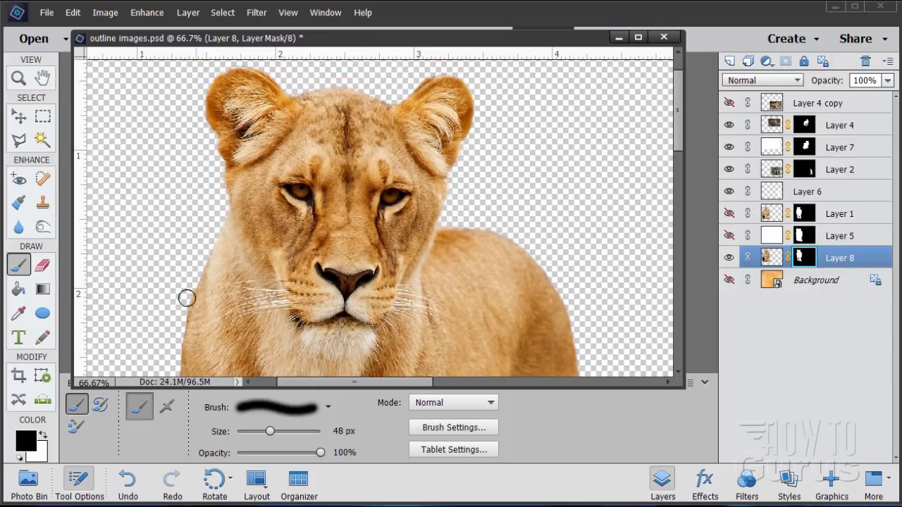
Check the lioness's masked edges against transparency from the head down to the paws, and fit the whole image in view.
scroll(179, 336, "down", 5)
scroll(179, 335, "down", 20)
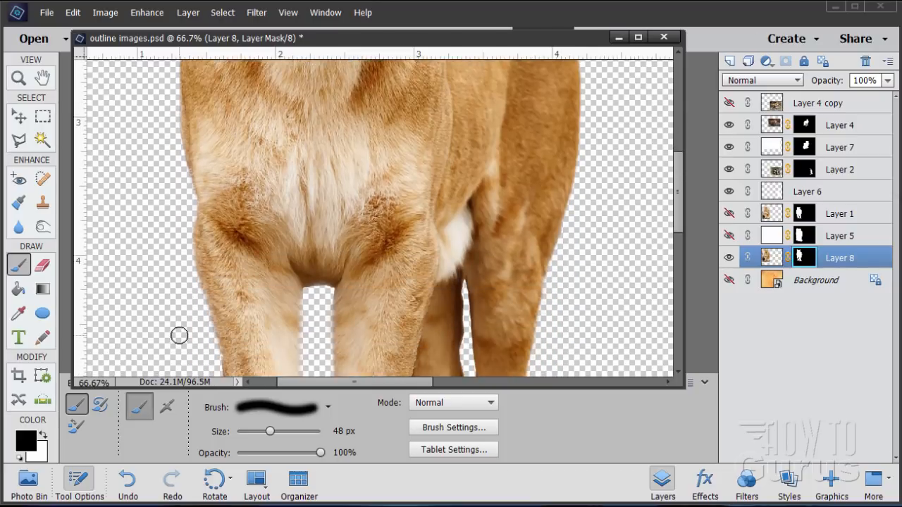
scroll(171, 245, "down", 3)
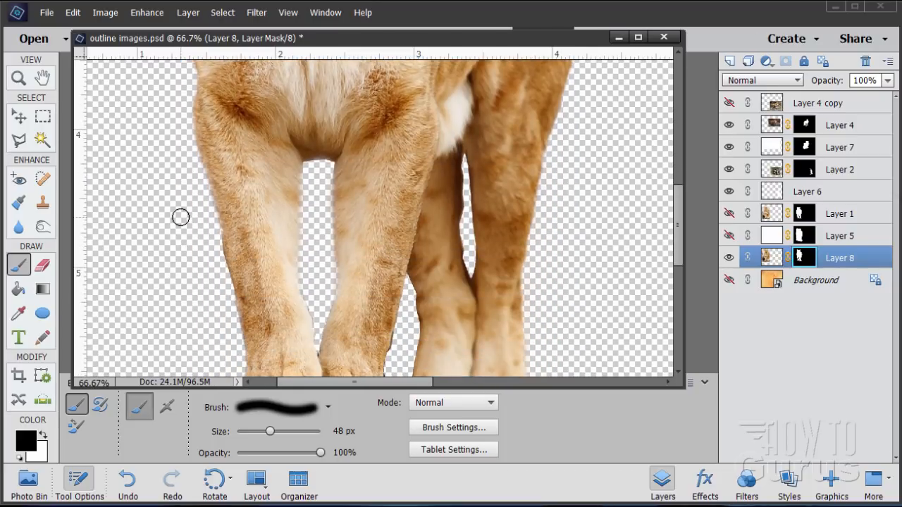
scroll(180, 217, "down", 7)
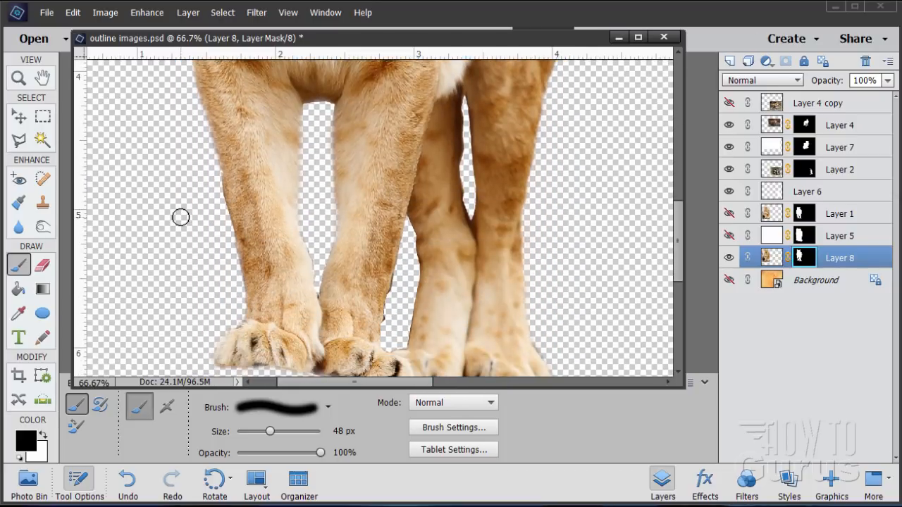
scroll(180, 216, "up", 5)
left_click(19, 79)
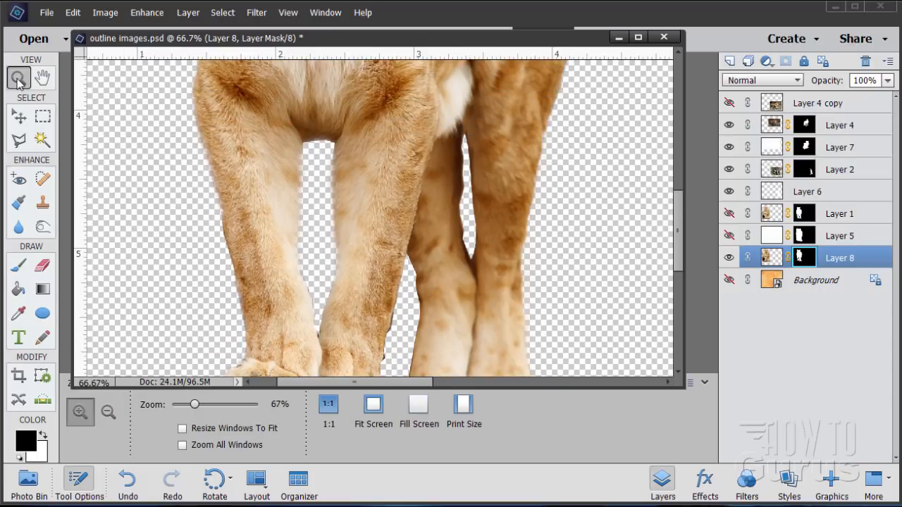
left_click(374, 407)
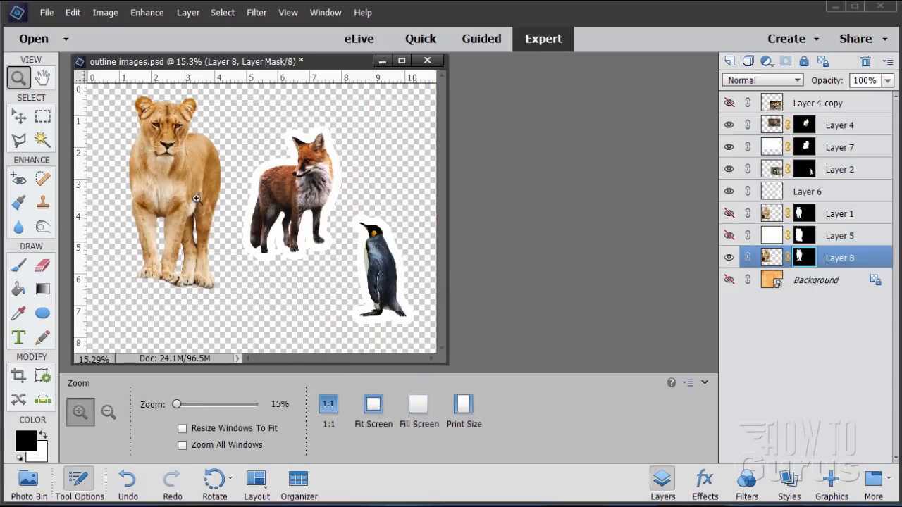
Move the cut-out lioness on Layer 8 straight down by about one ruler unit and show the Background layer again.
left_click_drag(303, 65, 389, 75)
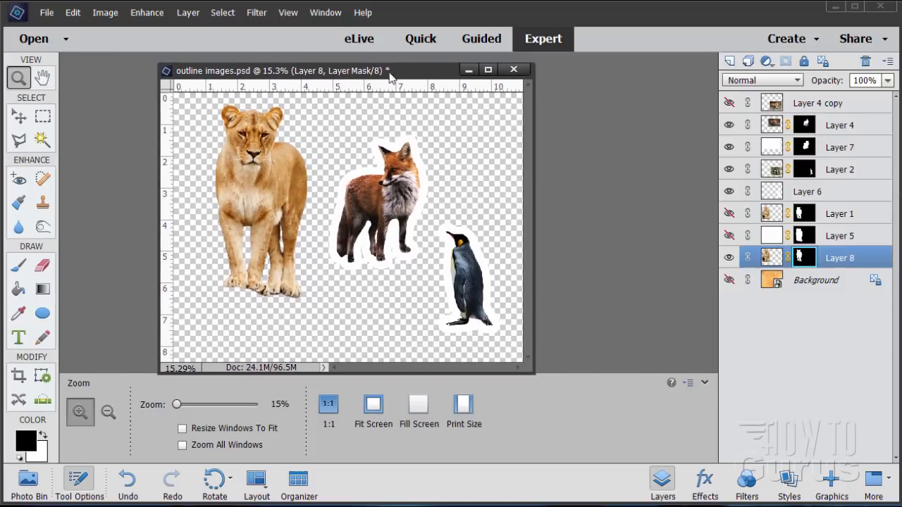
key("v")
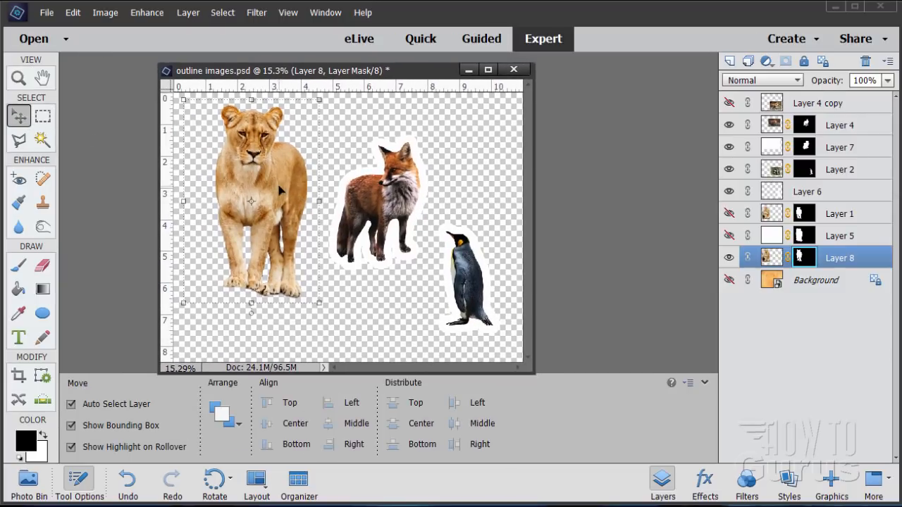
left_click_drag(279, 186, 280, 224)
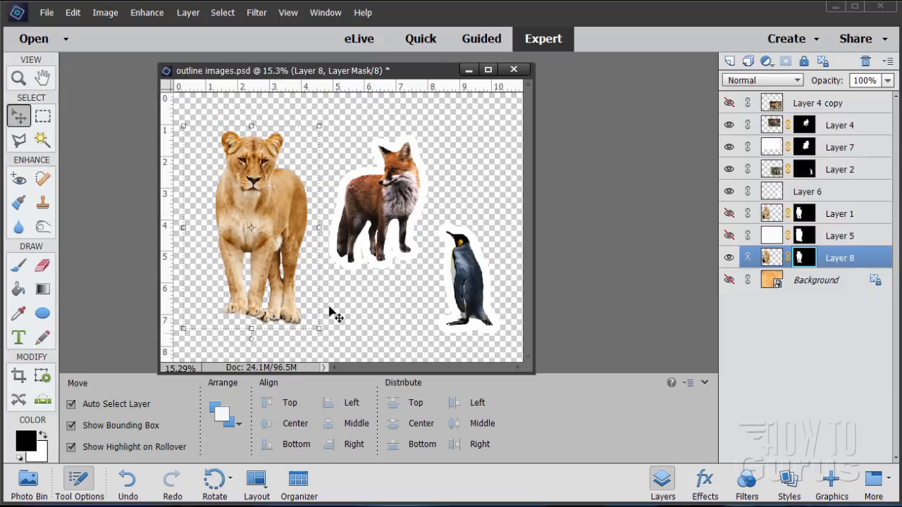
left_click(730, 280)
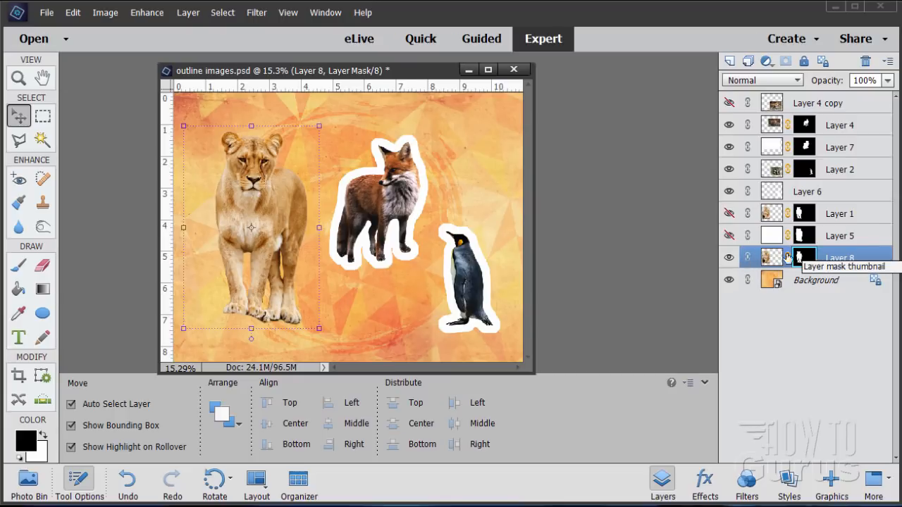
Add a new layer directly above the Background and fill it entirely with white using the Paint Bucket.
left_click(803, 285)
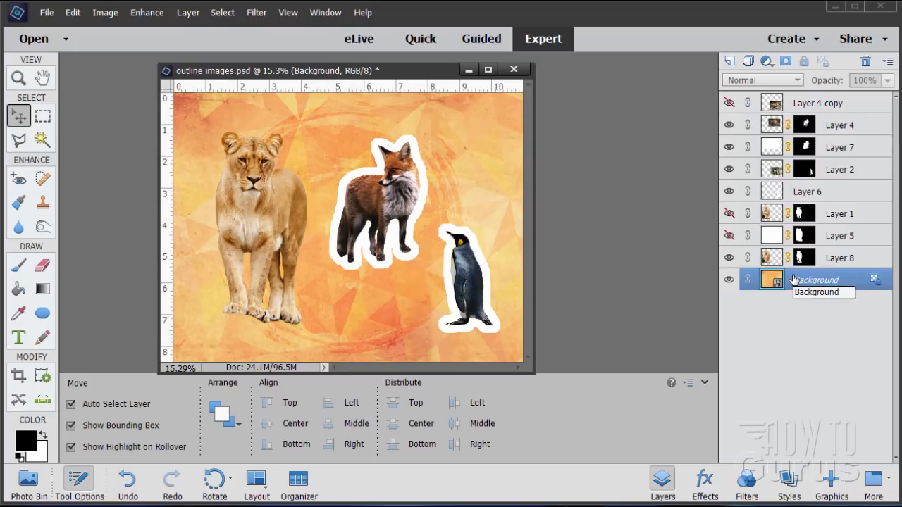
left_click(730, 61)
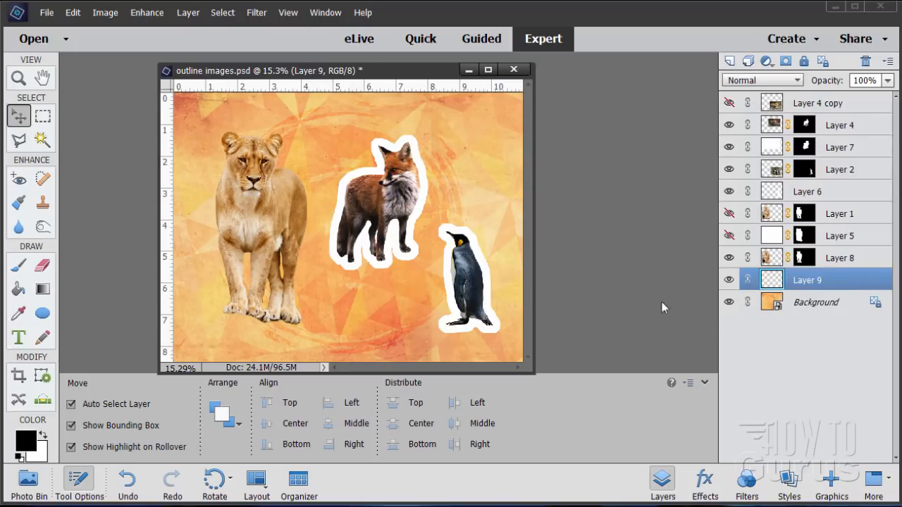
left_click(44, 434)
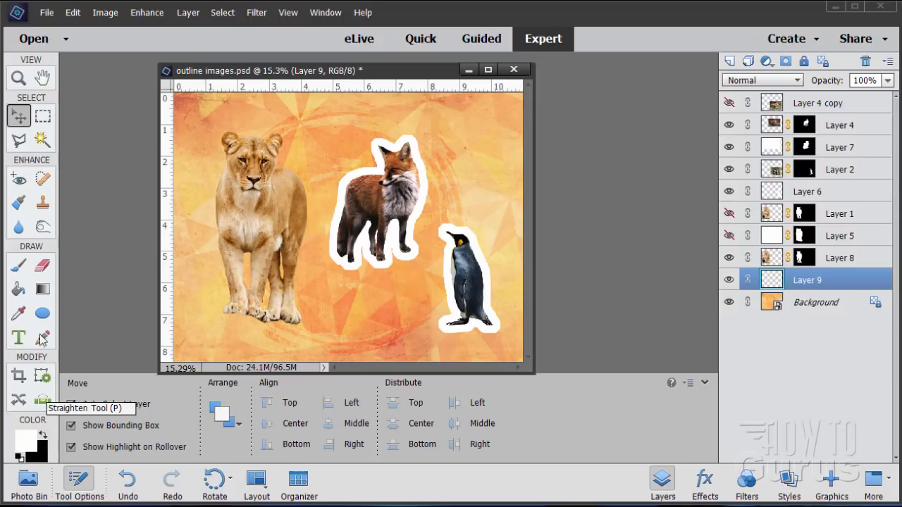
left_click(19, 289)
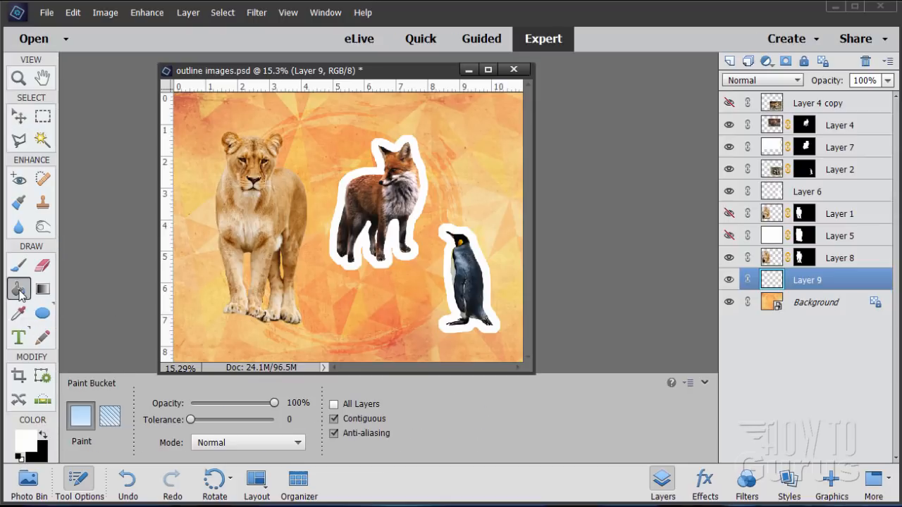
left_click(195, 312)
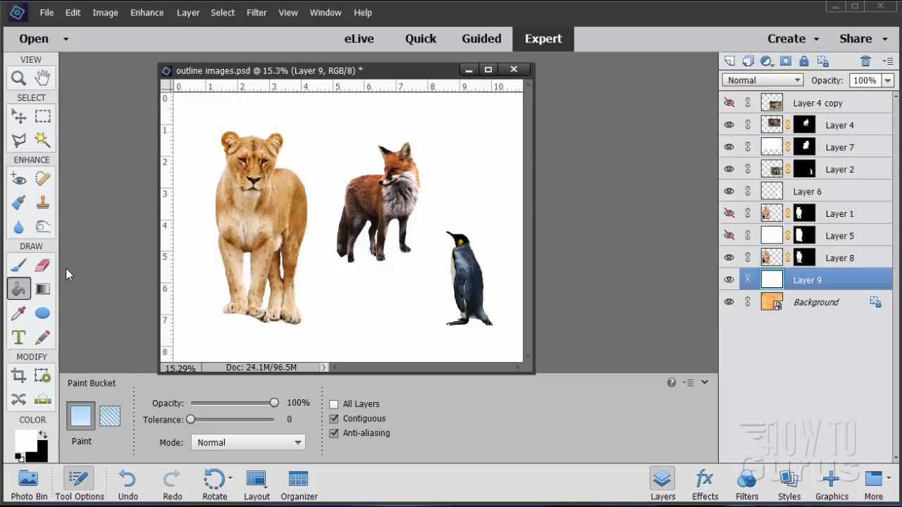
left_click(20, 116)
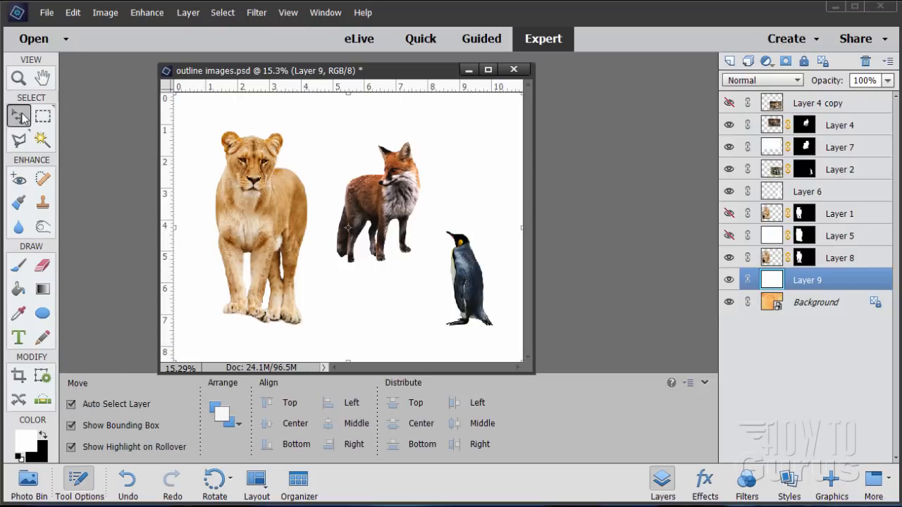
Display Layer 8's mask on its own and select its white lioness silhouette with the Magic Wand.
left_click(806, 264)
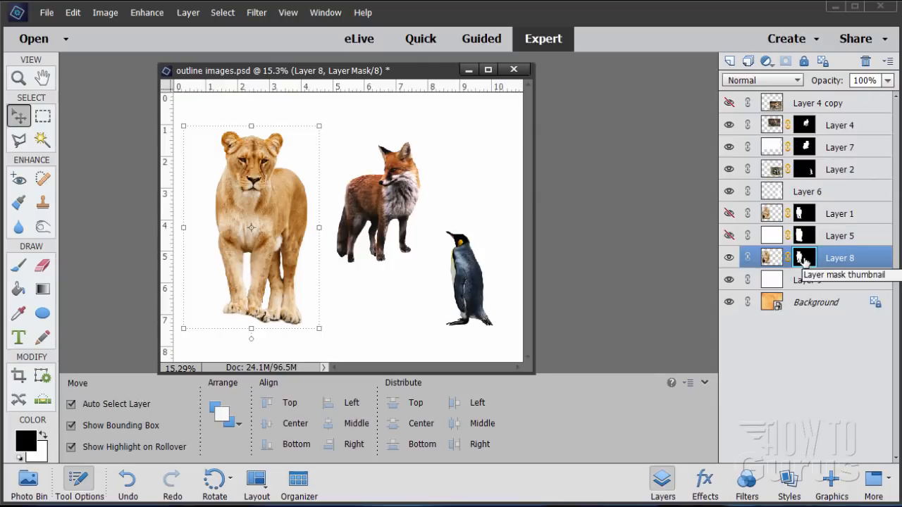
key("alt")
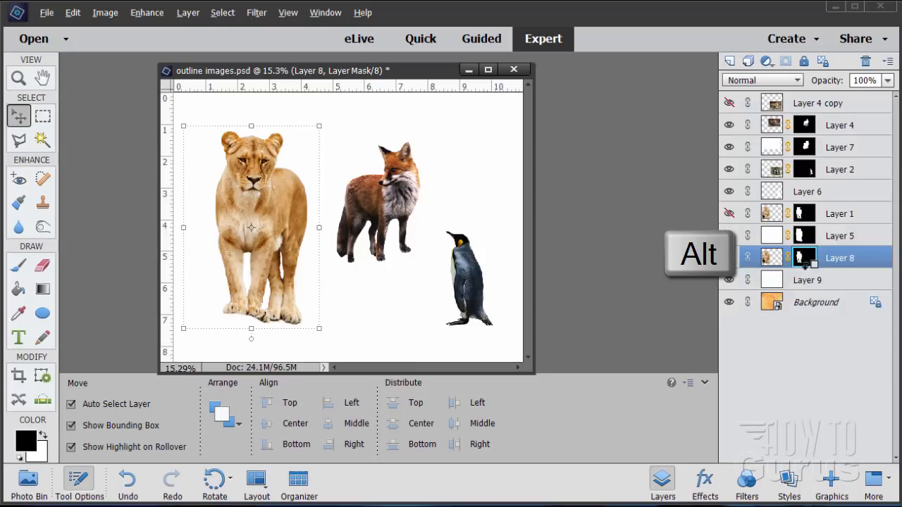
left_click(801, 259, "alt")
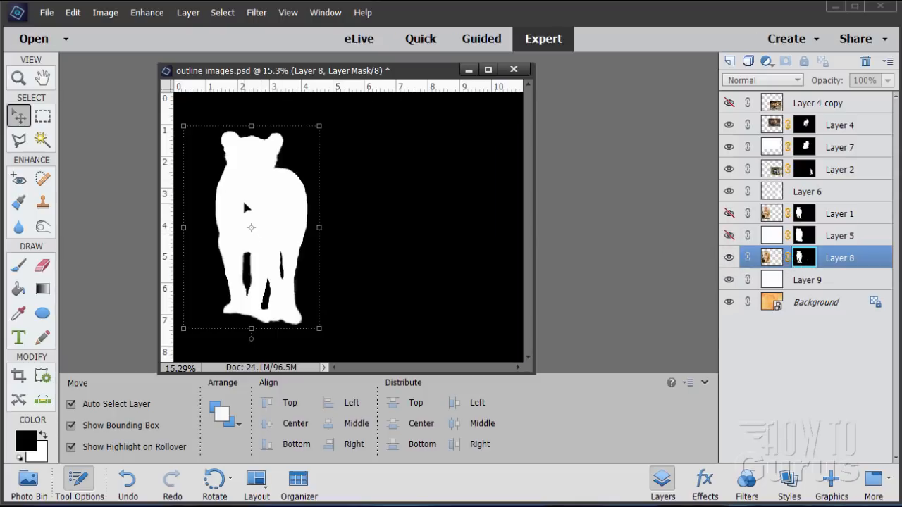
left_click(42, 140)
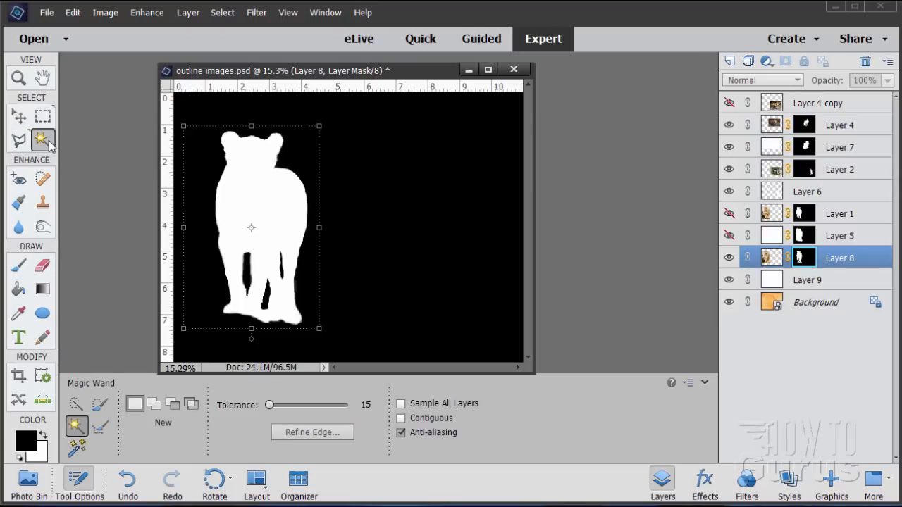
left_click(254, 213)
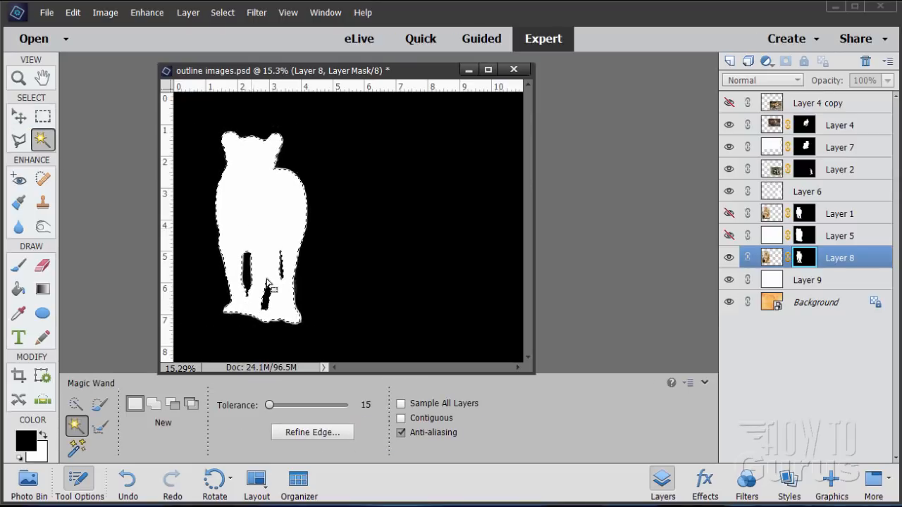
Set the Magic Wand tolerance to 5 and reselect the white lioness silhouette in the mask.
left_click_drag(269, 406, 265, 404)
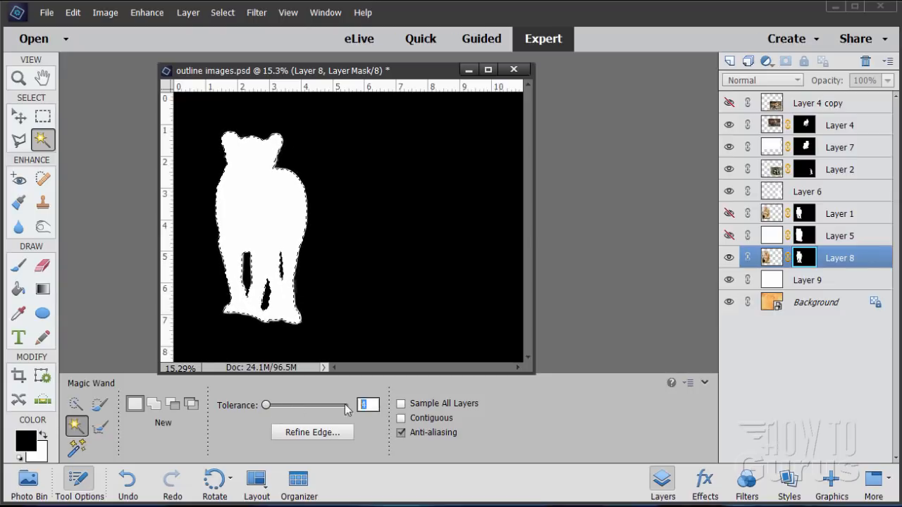
left_click_drag(368, 406, 345, 406)
type("5")
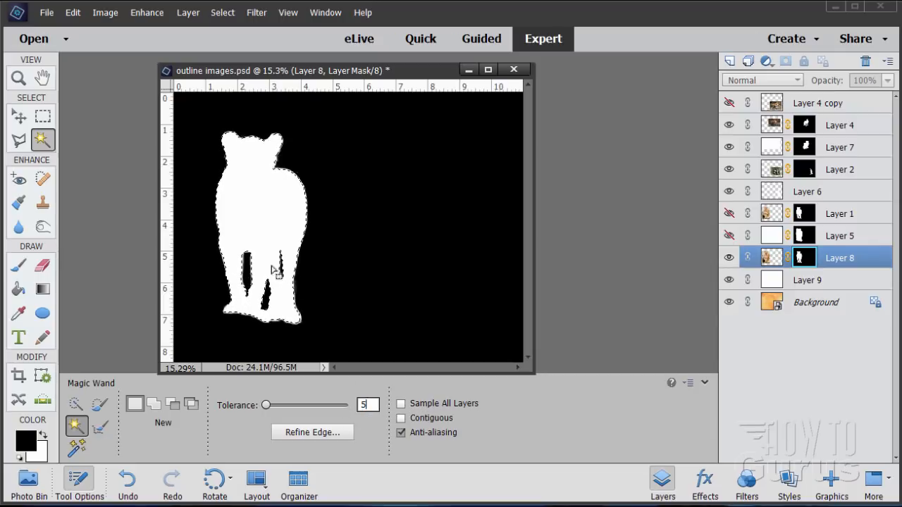
left_click(258, 230)
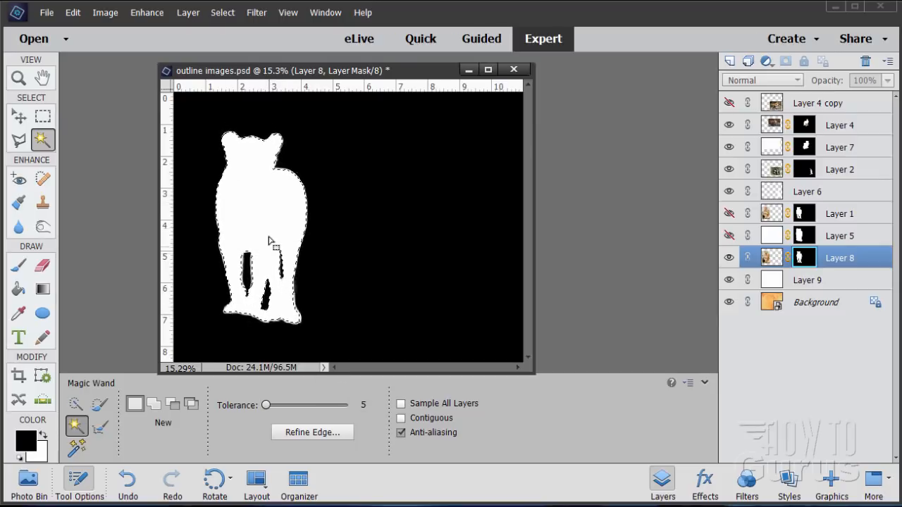
Leave the mask view and make Layer 8's image active in the normal full-colour display, keeping the lioness selection.
left_click(771, 259)
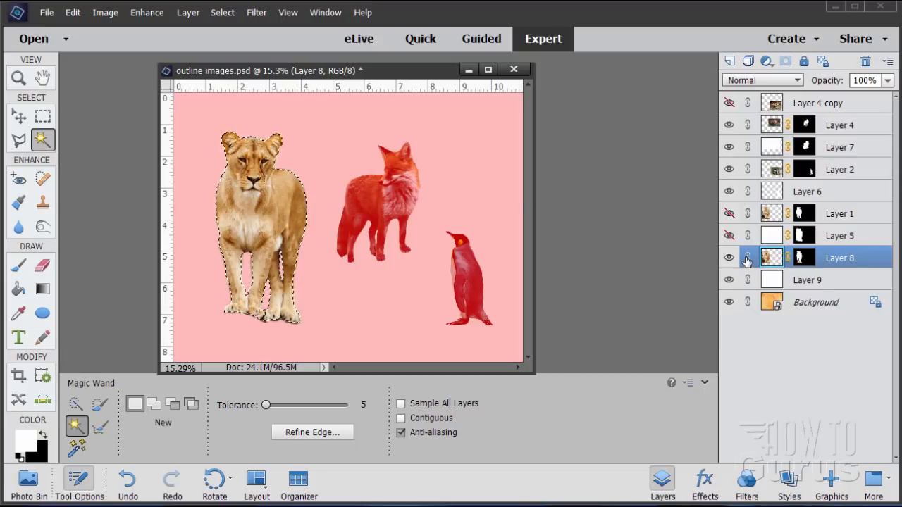
left_click(770, 220)
left_click(773, 266)
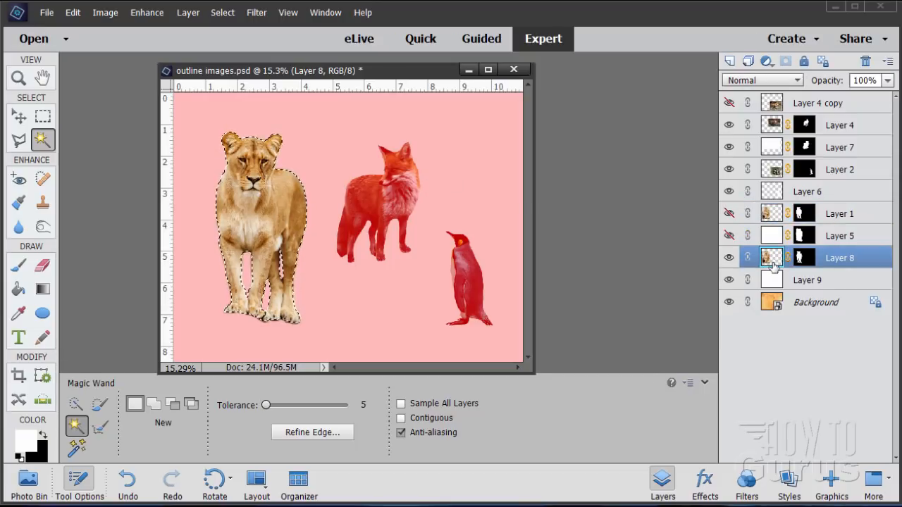
left_click(774, 288)
left_click(773, 265)
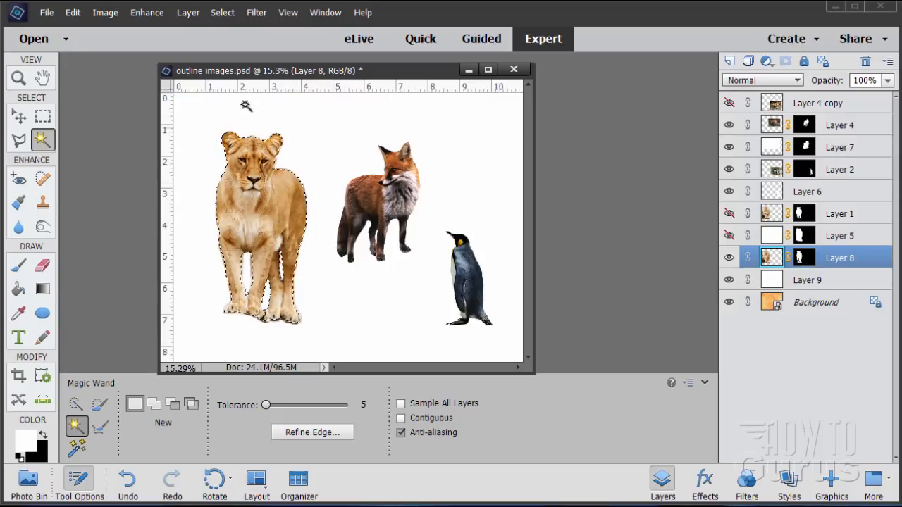
Expand the lioness selection by 70 pixels.
left_click(222, 12)
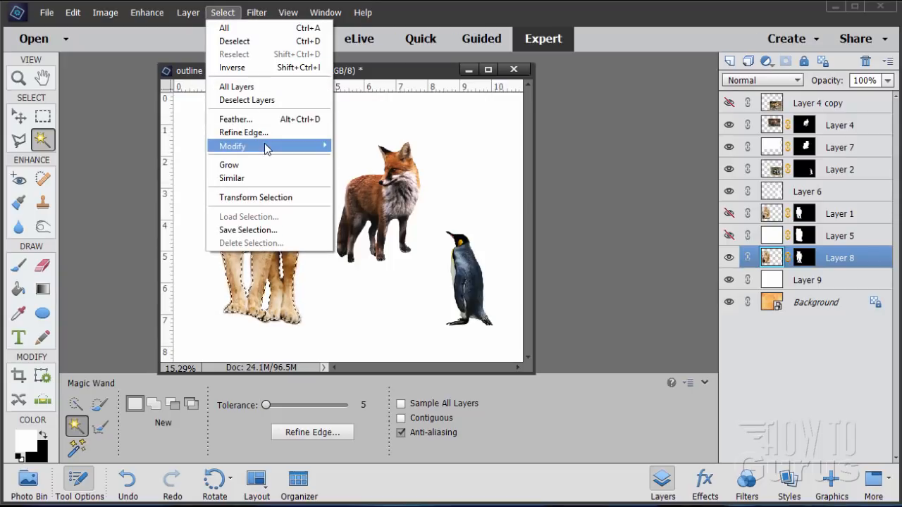
mouse_move(266, 148)
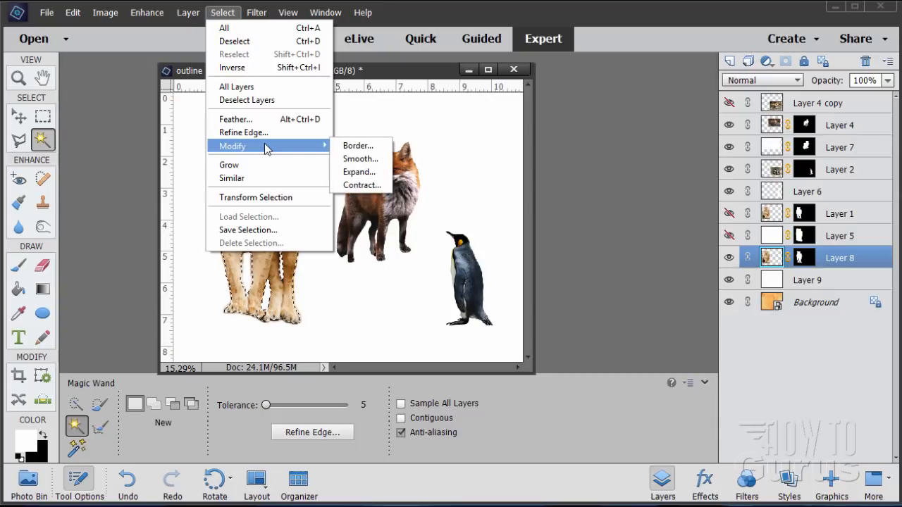
left_click(346, 174)
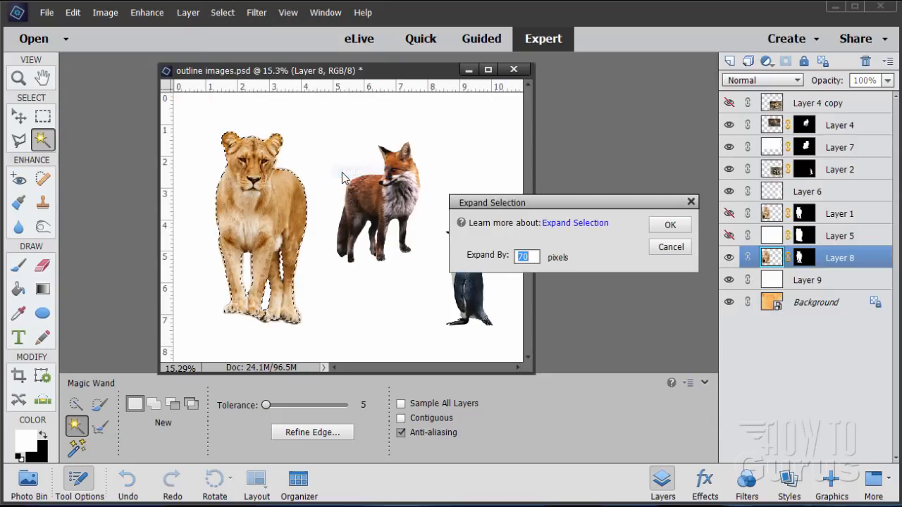
left_click(538, 256)
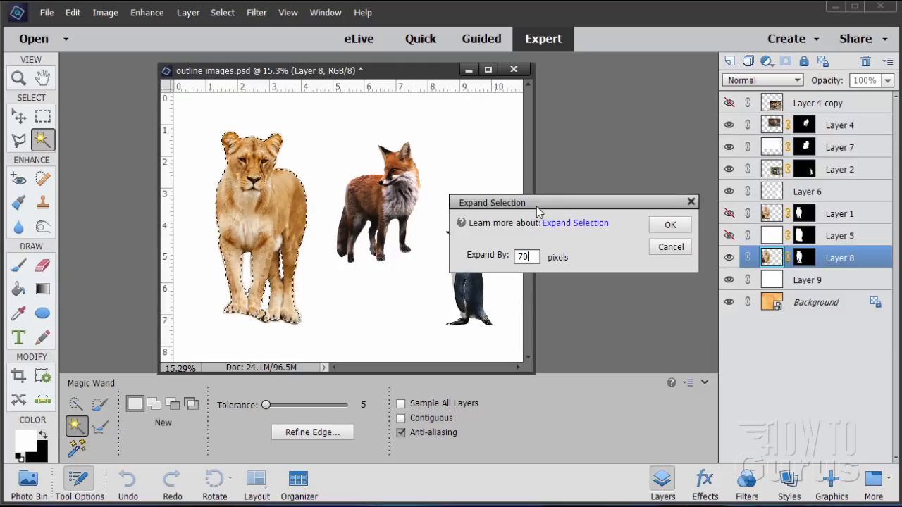
left_click_drag(536, 205, 516, 196)
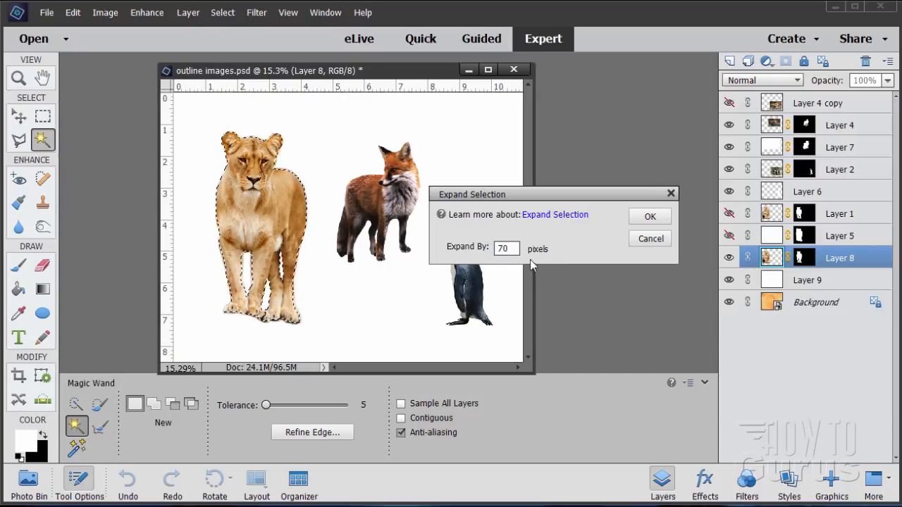
left_click(650, 218)
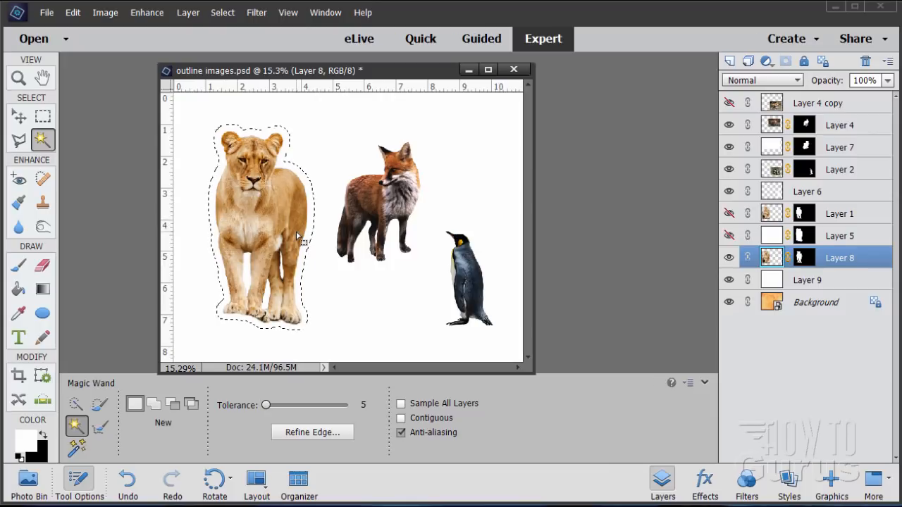
Mask the white Layer 9 with the expanded selection to form the lioness's outline, and dock the floating image window.
left_click(816, 281)
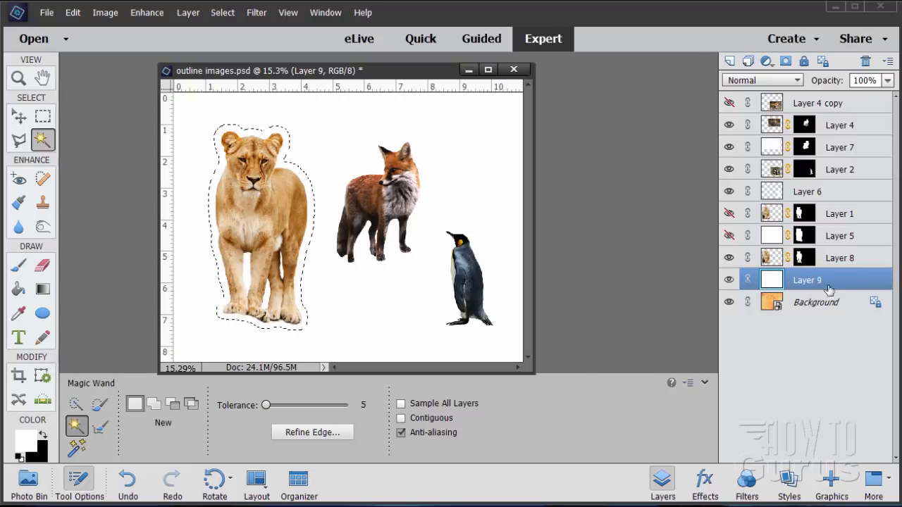
left_click(786, 63)
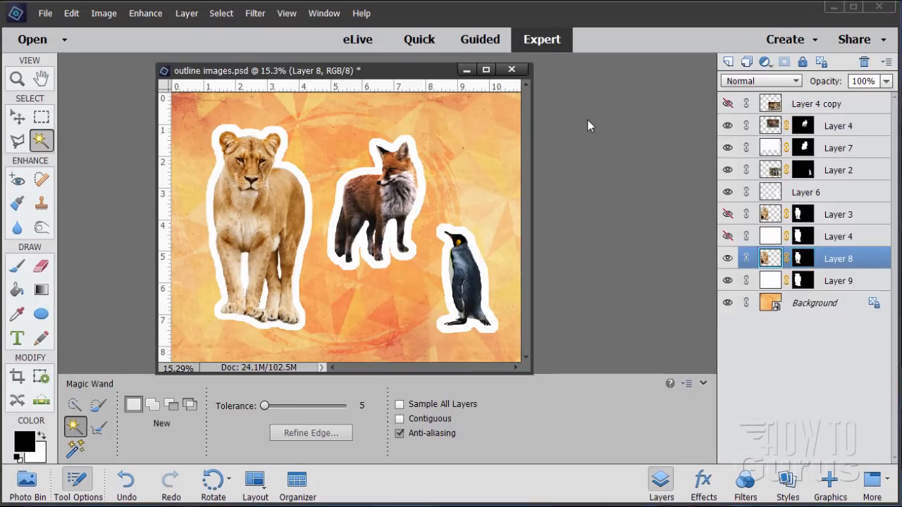
left_click_drag(373, 70, 396, 56)
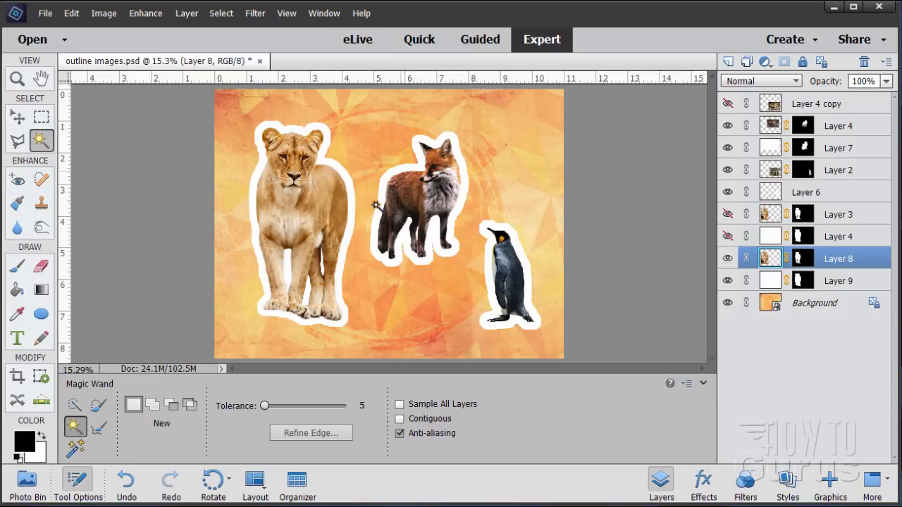
Switch to the Move tool and compare the outlined animals with the Background layer hidden and shown.
left_click(19, 120)
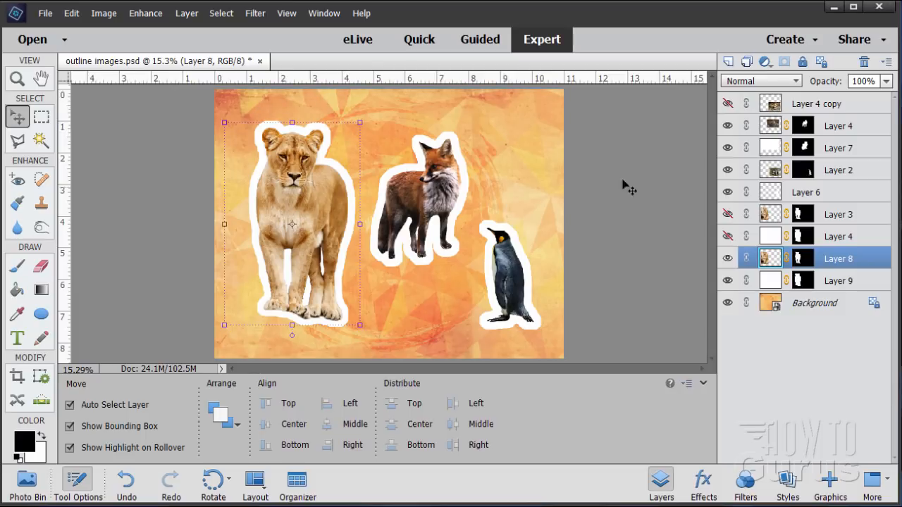
left_click(728, 305)
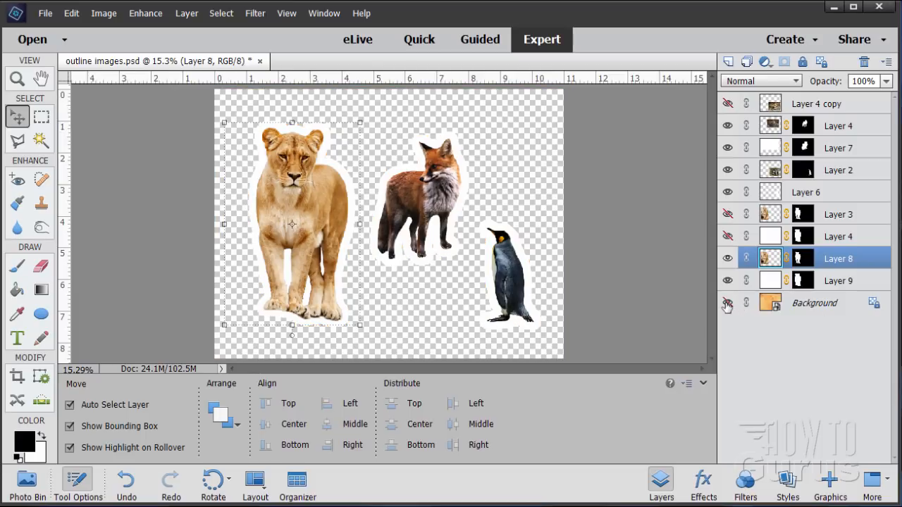
left_click(728, 304)
left_click(728, 303)
left_click(728, 304)
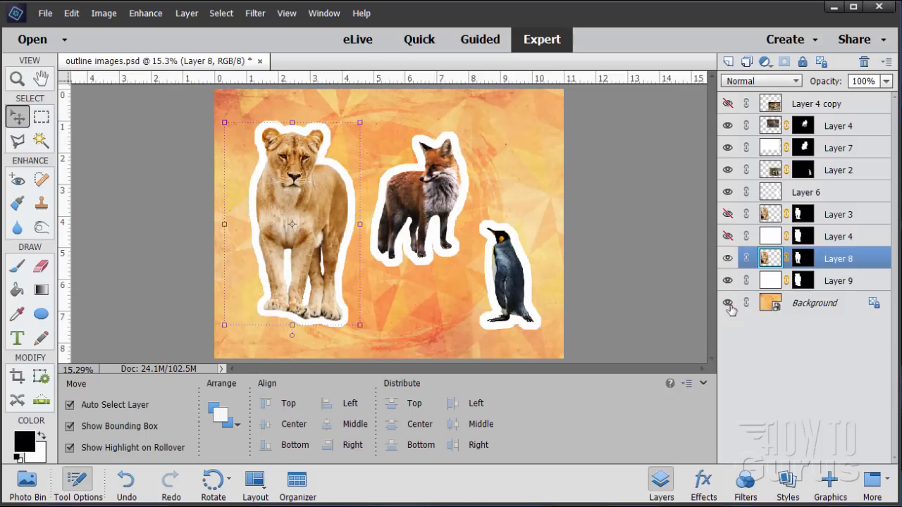
Select the Background layer and browse the replacement backgrounds in the graphics library, and return to the layer list.
left_click(809, 307)
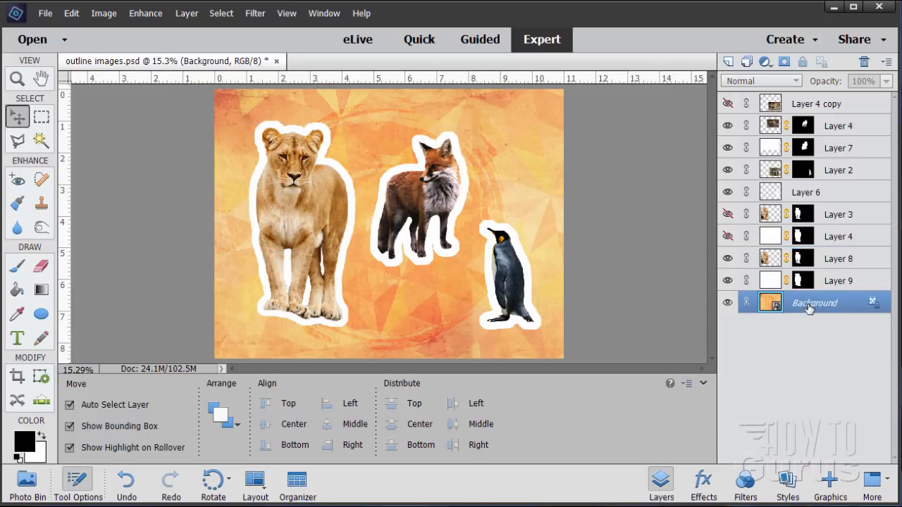
left_click(832, 485)
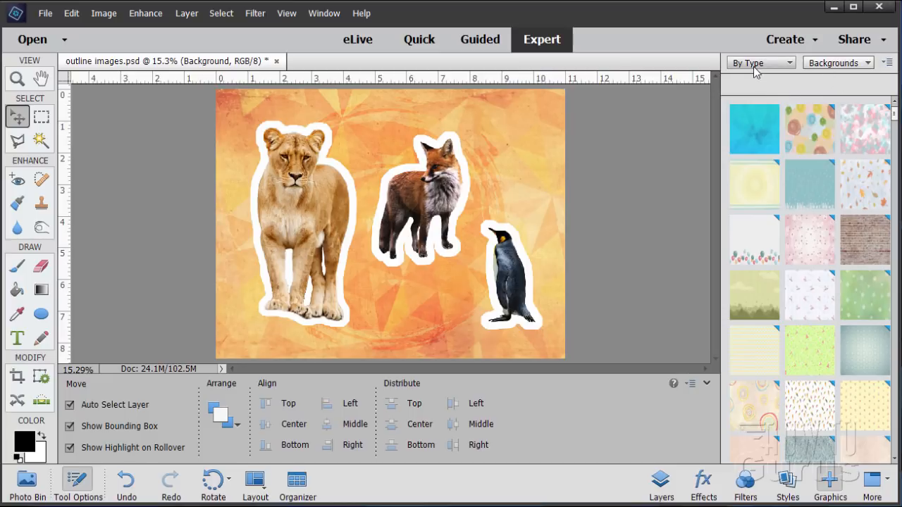
left_click(838, 67)
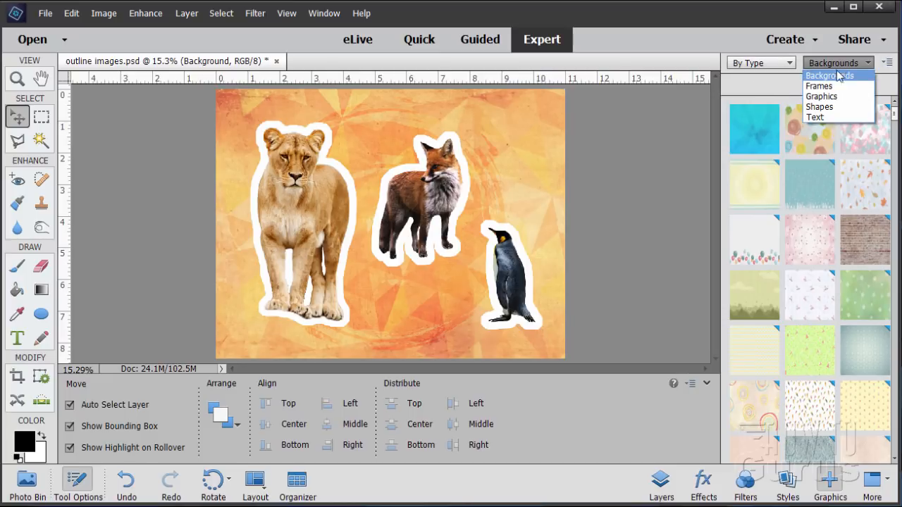
left_click(828, 75)
scroll(809, 150, "down", 1)
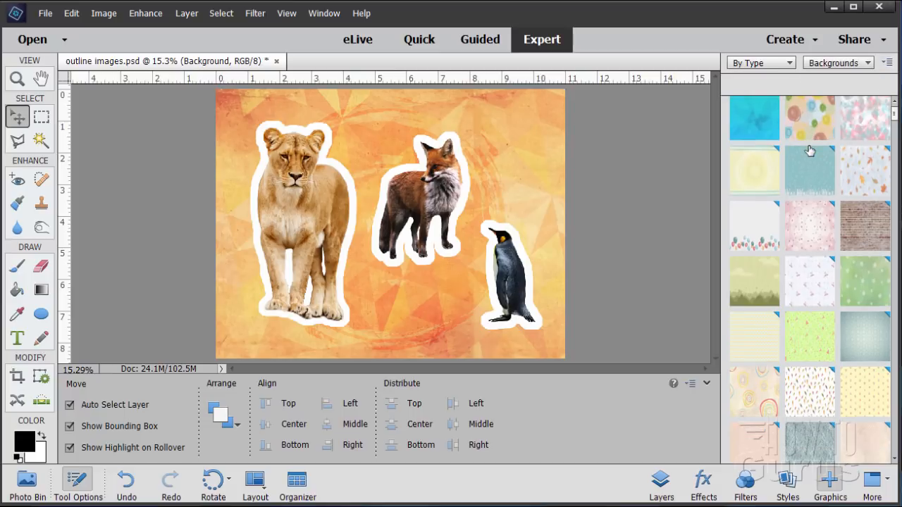
scroll(809, 150, "down", 5)
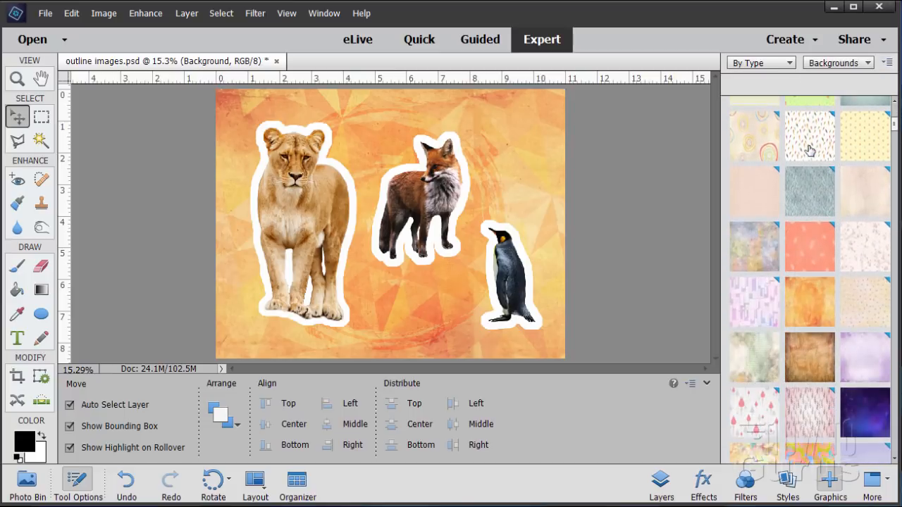
scroll(808, 162, "down", 1)
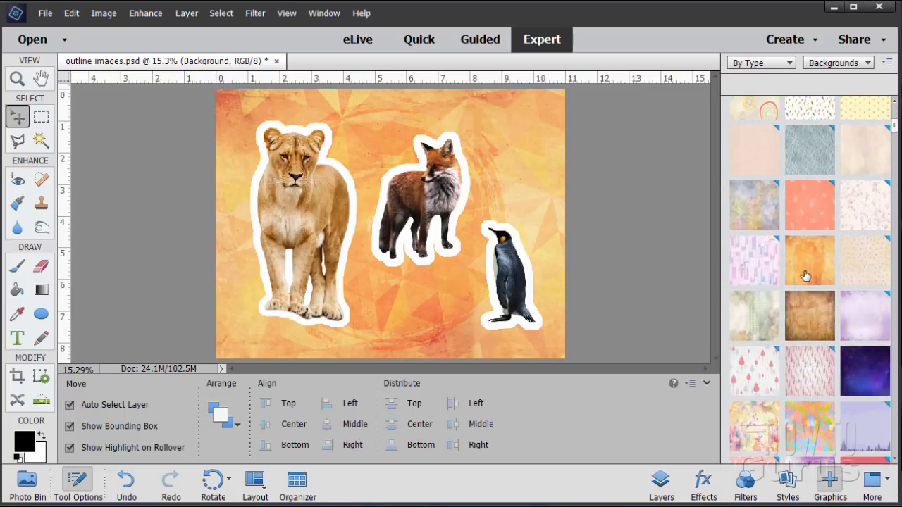
scroll(807, 269, "up", 5)
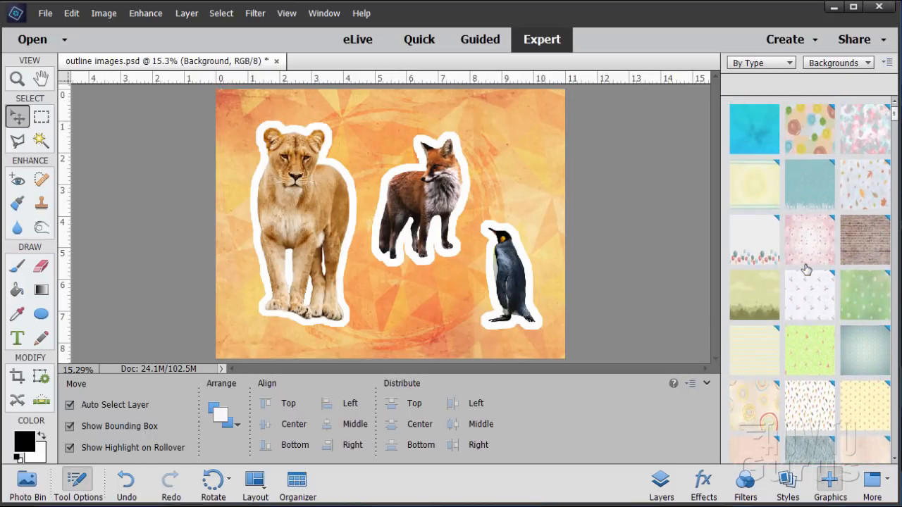
left_click(661, 485)
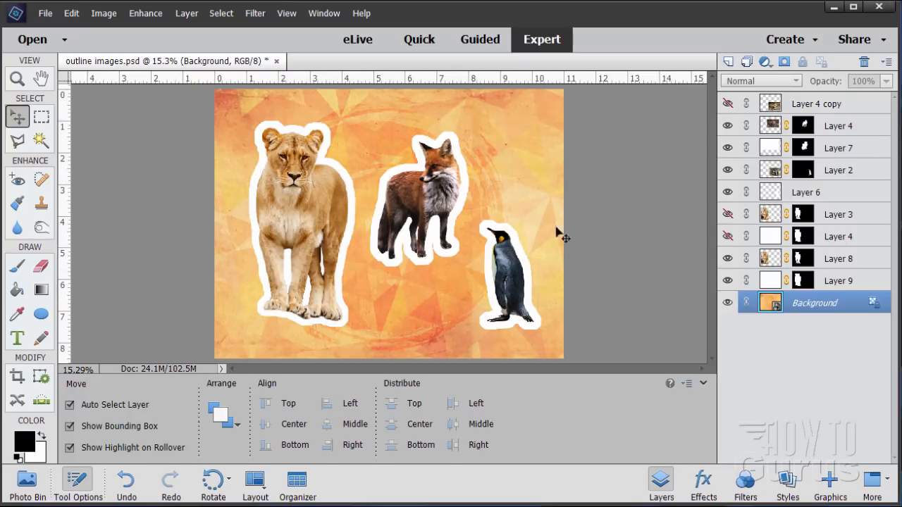
Hide the Background layer and make Layer 9's white image active instead of its mask.
left_click(728, 303)
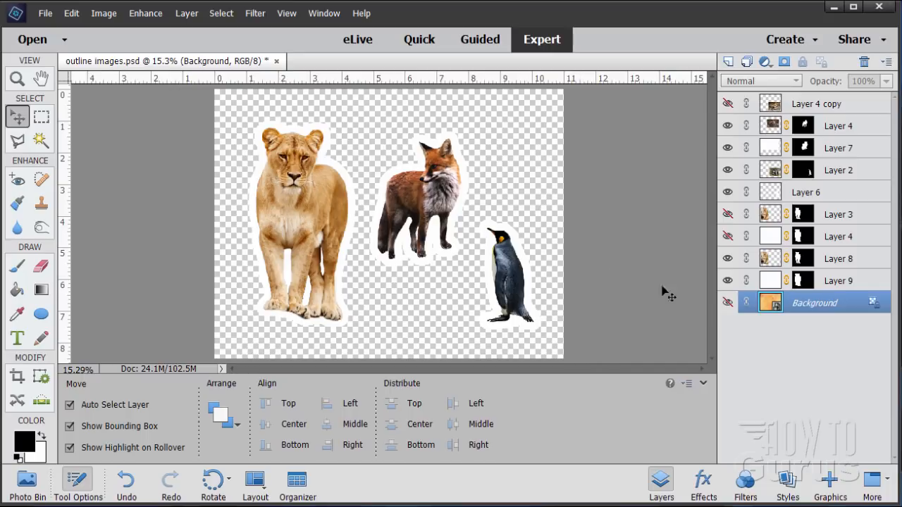
left_click(775, 280)
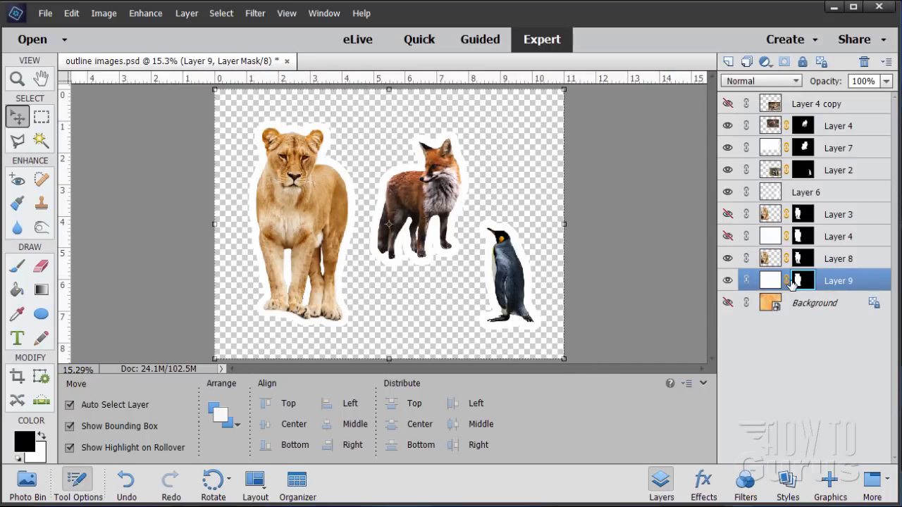
left_click(774, 283)
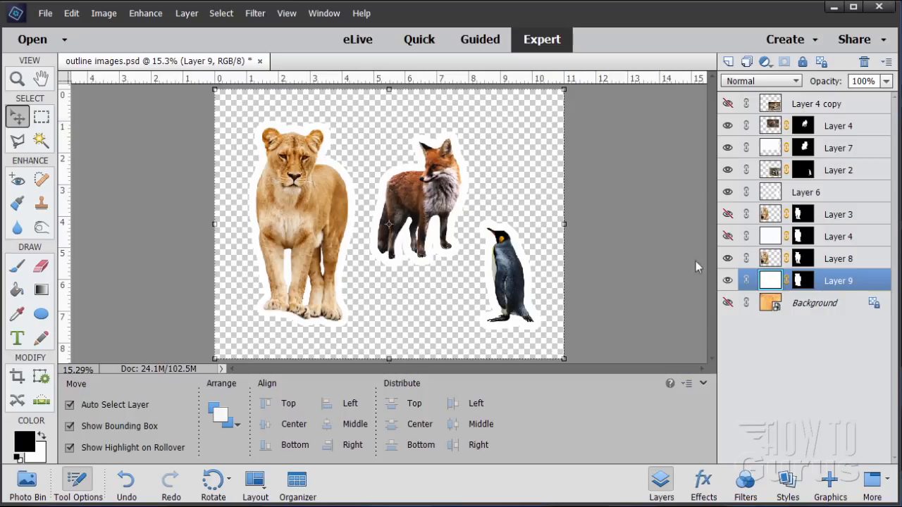
Add a black Stroke layer style to Layer 9 with its position set to Outside.
left_click(186, 14)
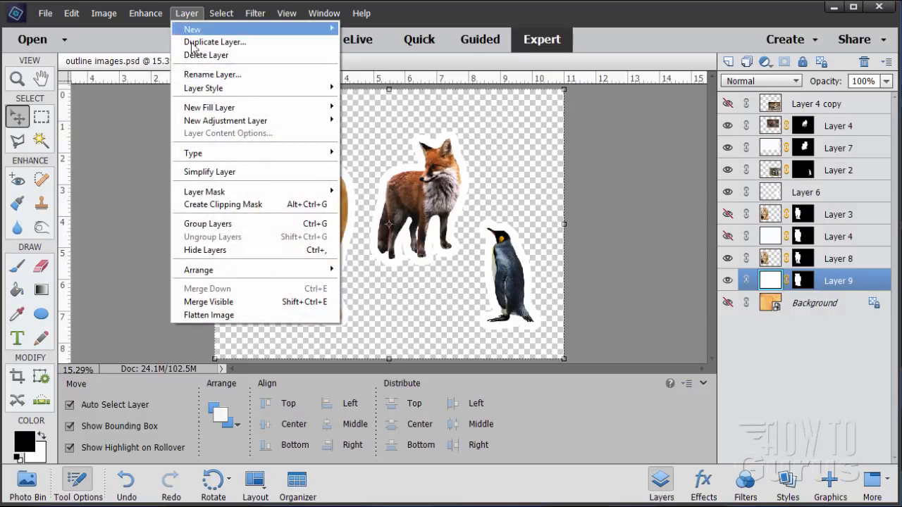
mouse_move(215, 90)
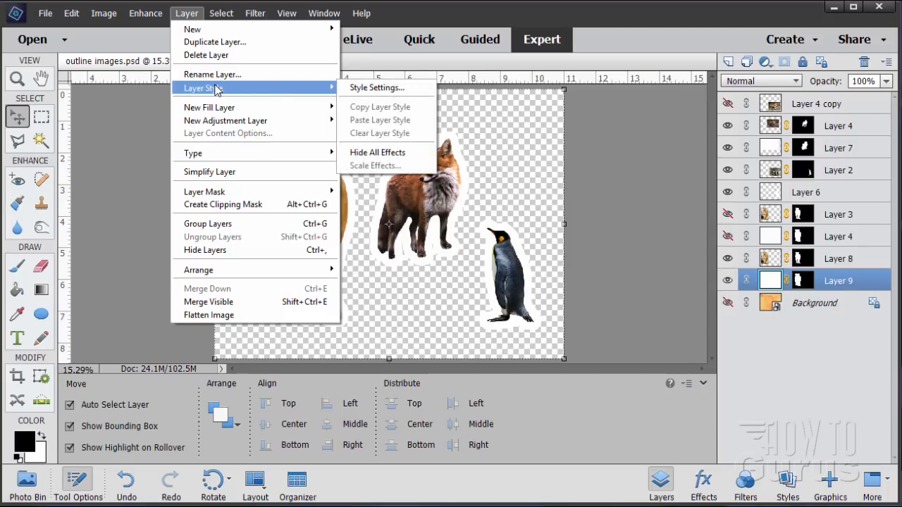
left_click(365, 89)
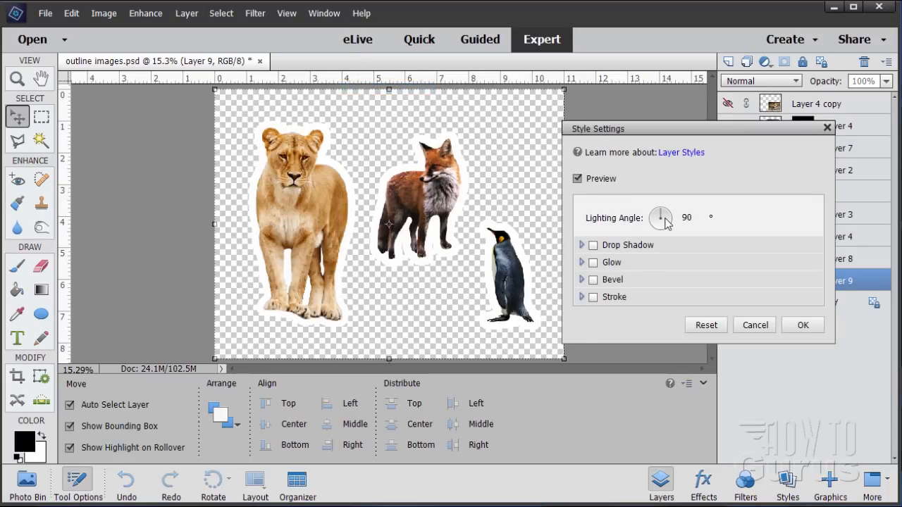
left_click(593, 298)
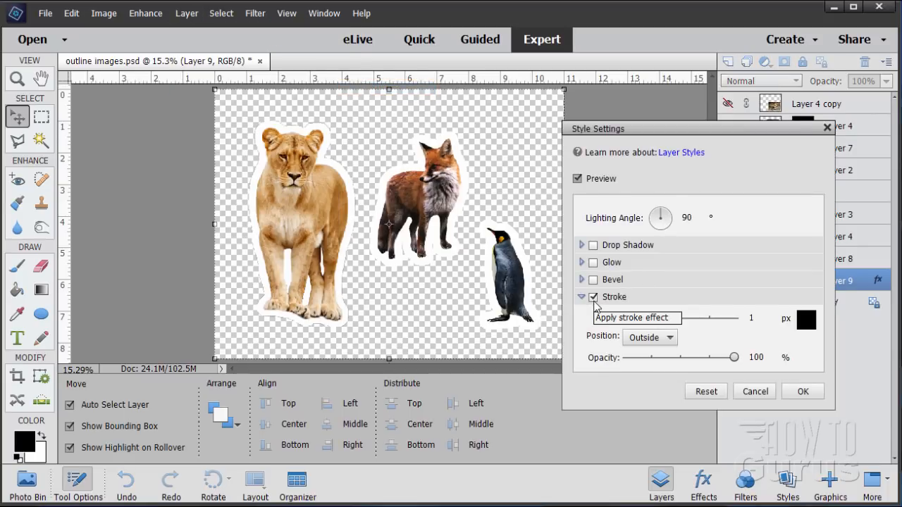
left_click(650, 338)
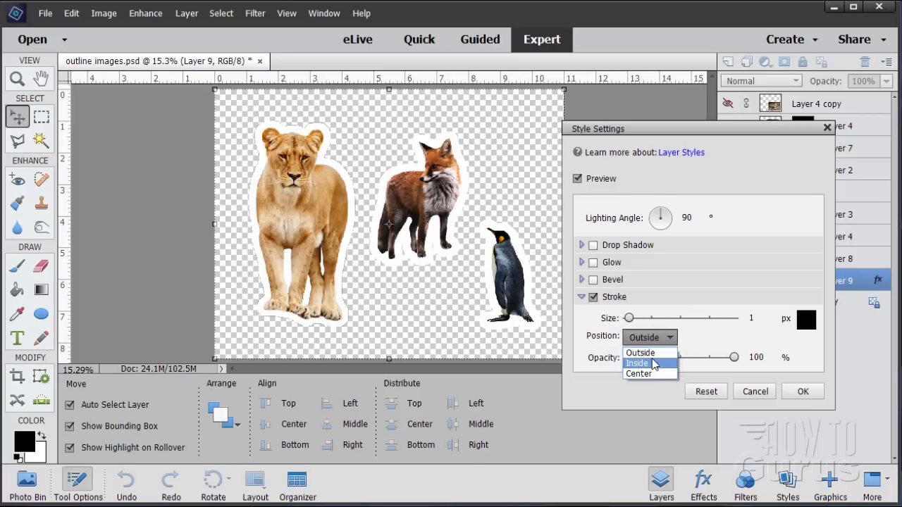
left_click(655, 362)
left_click(652, 338)
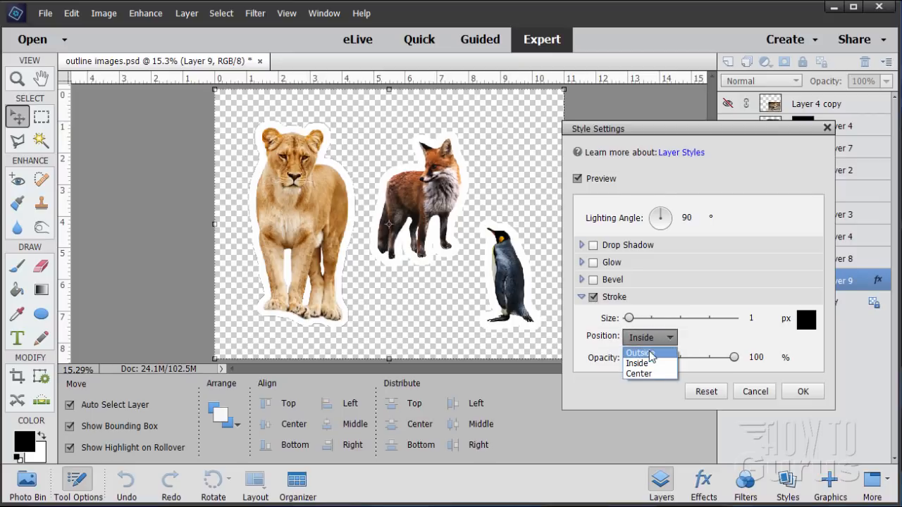
left_click(651, 354)
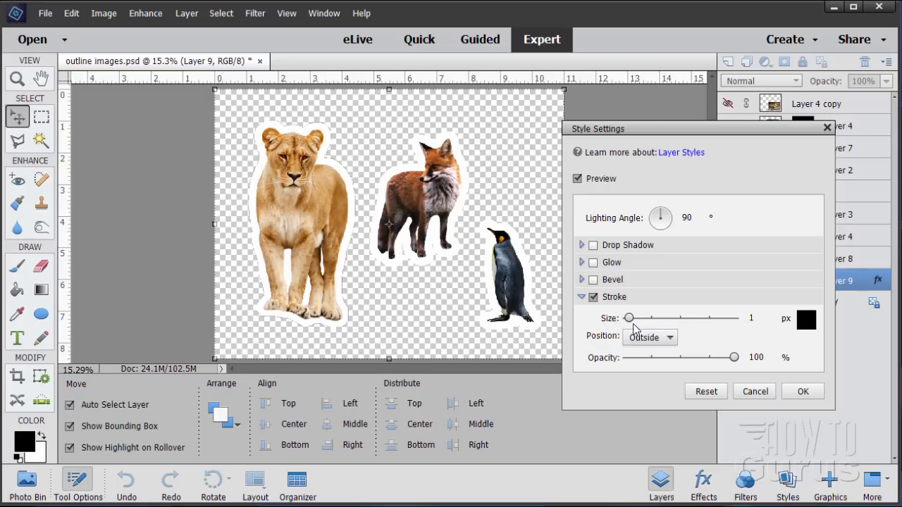
Set the stroke size to 3 px and apply the style settings.
mouse_move(628, 317)
left_mouse_down()
mouse_move(650, 318)
mouse_move(637, 324)
left_mouse_up()
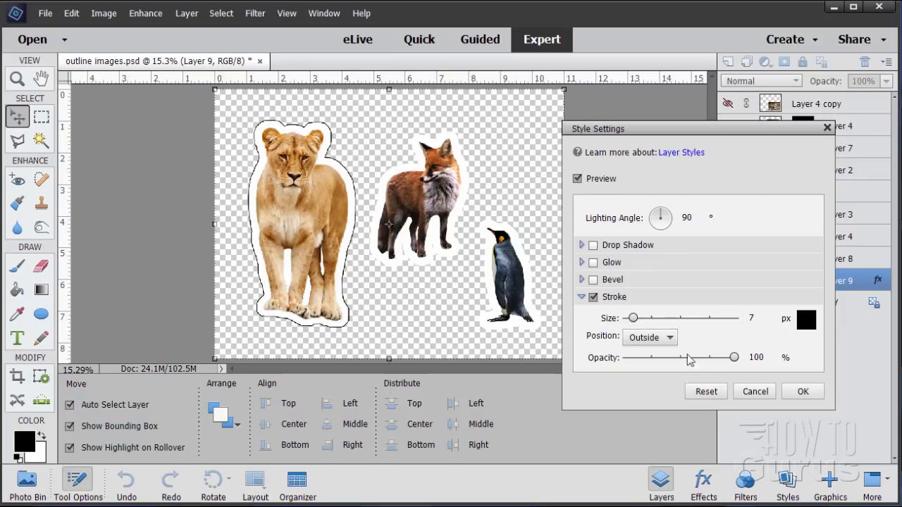
left_click(754, 324)
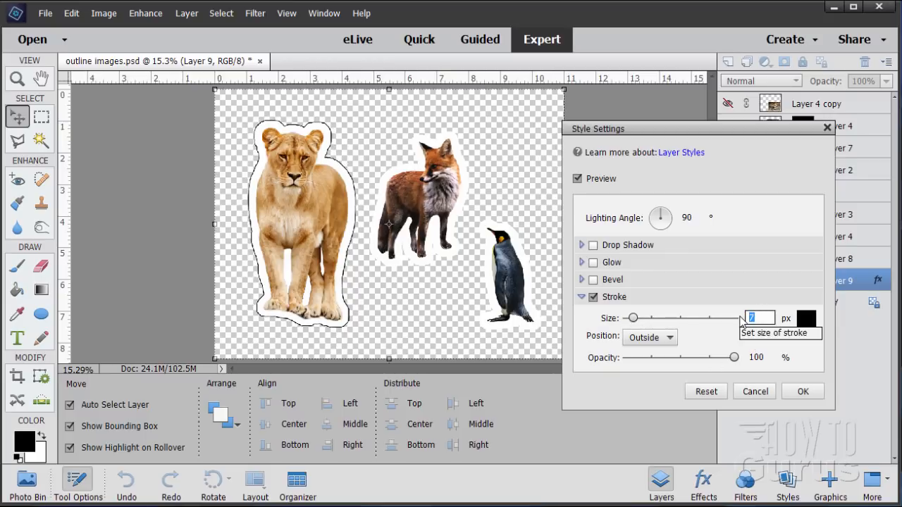
type("3")
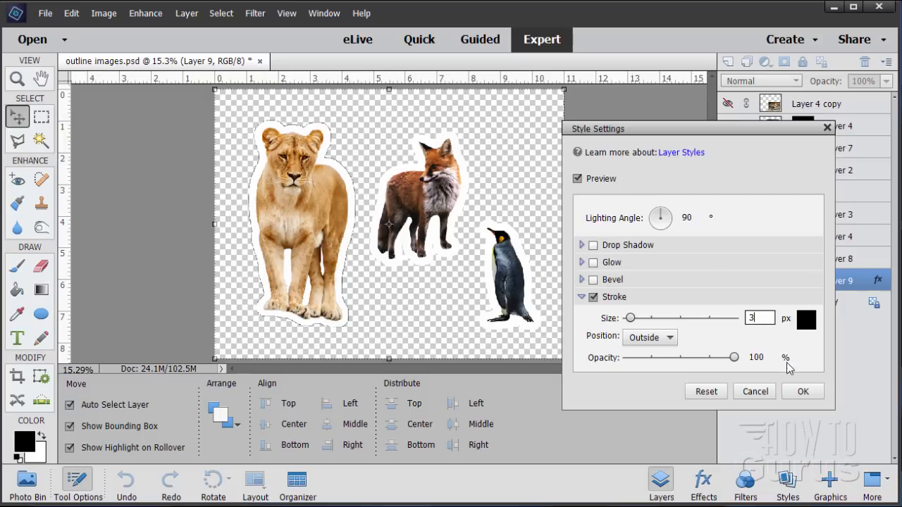
left_click(801, 390)
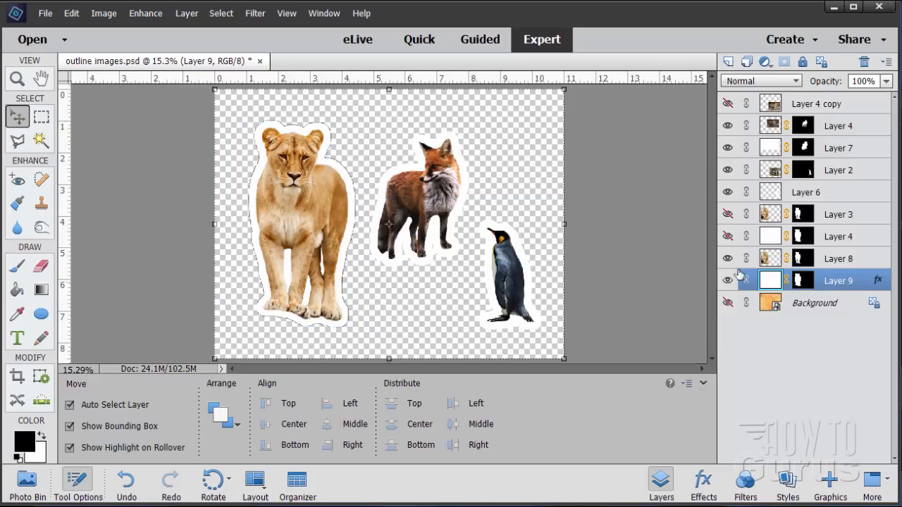
Copy Layer 9's stroke style and paste it onto Layer 7, the fox's white outline.
right_click(828, 285)
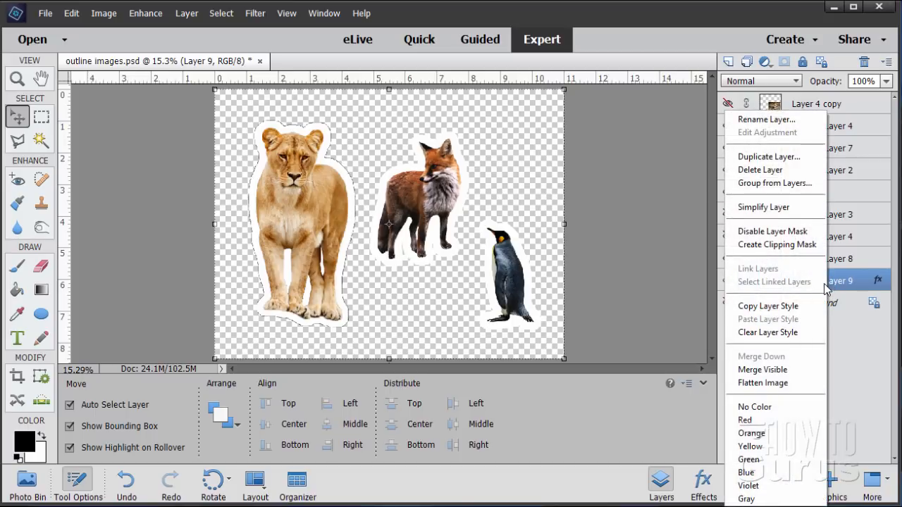
left_click(757, 306)
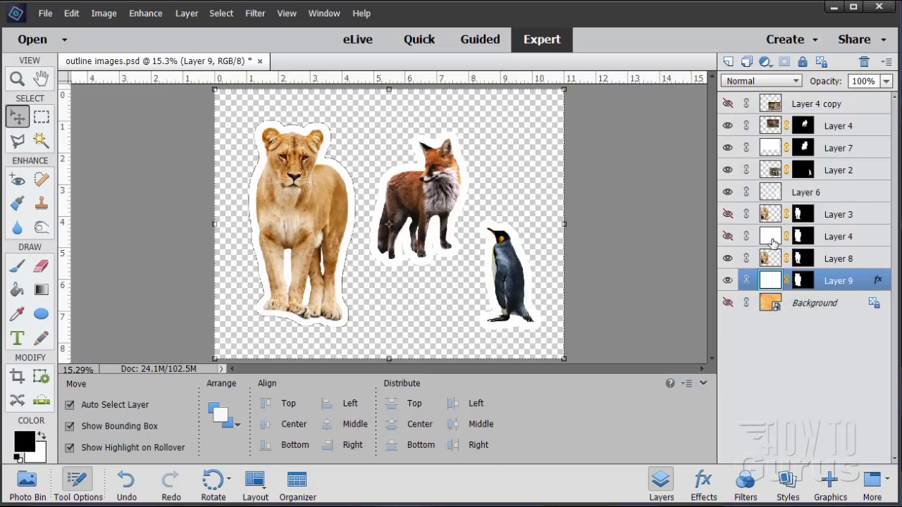
left_click(768, 150)
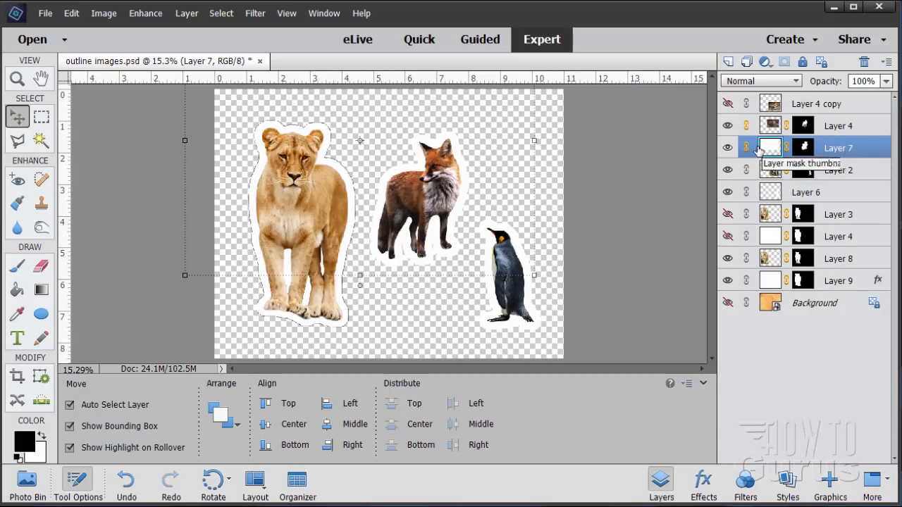
left_click(728, 148)
left_click(727, 148)
left_click(727, 148)
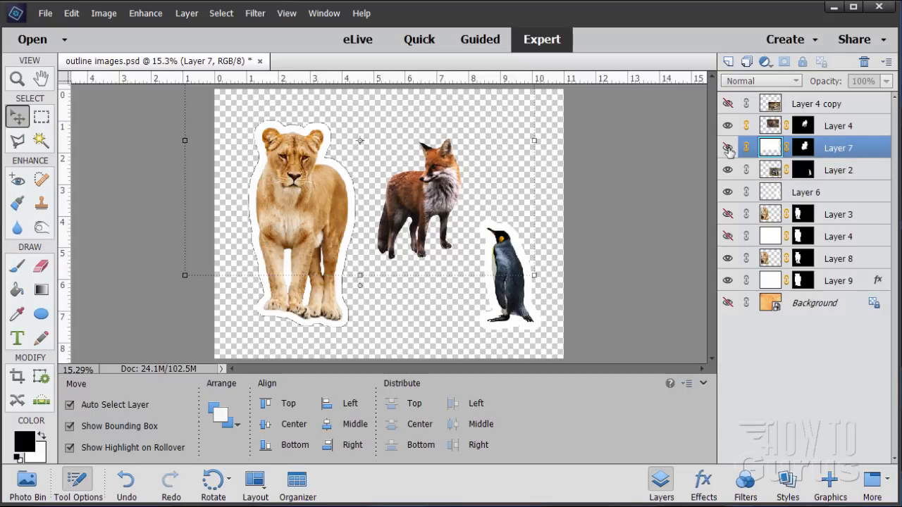
left_click(728, 148)
right_click(835, 151)
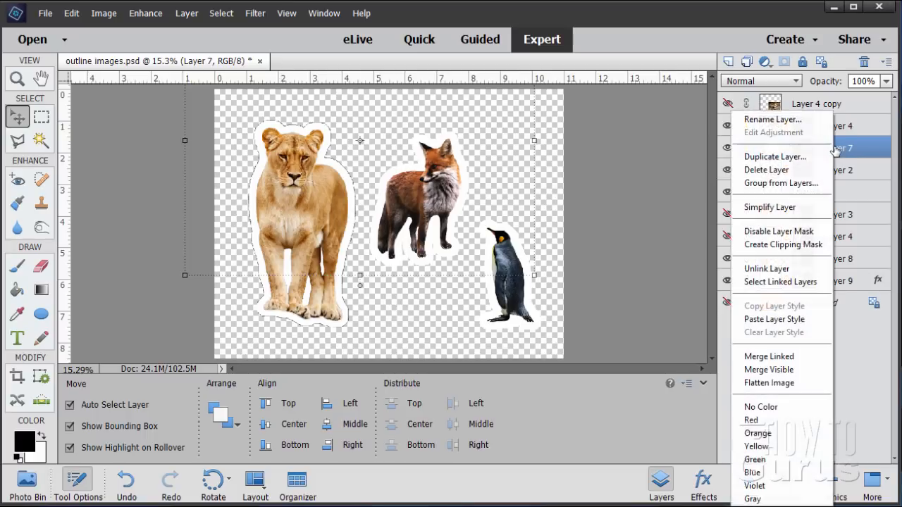
left_click(797, 317)
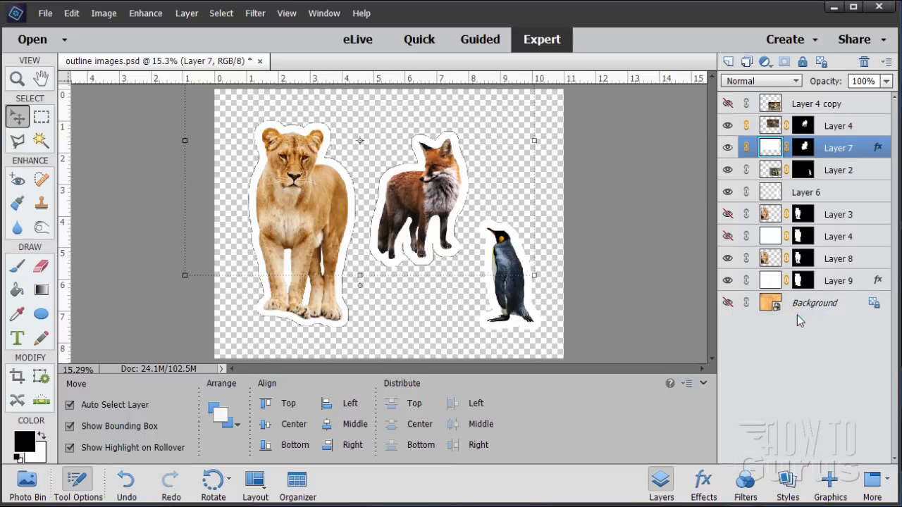
Paste the copied stroke style onto Layer 6, the penguin's white outline.
left_click(797, 193)
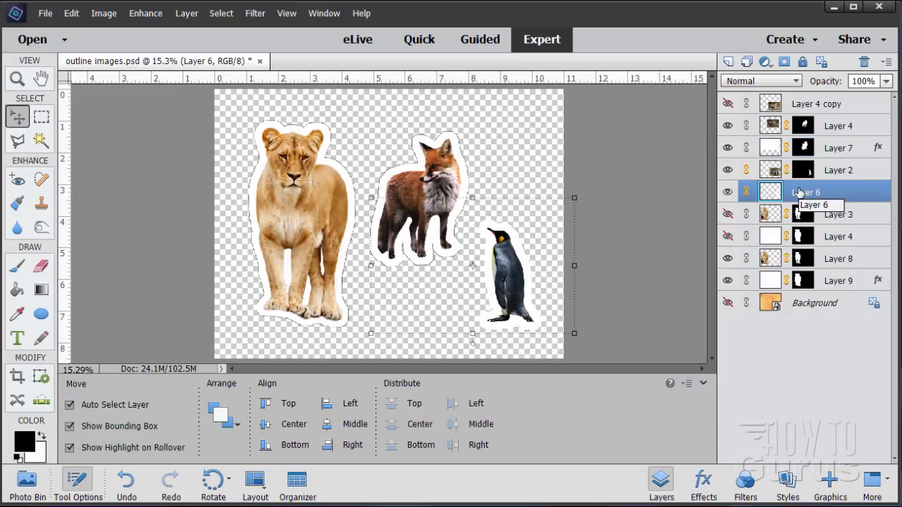
right_click(801, 194)
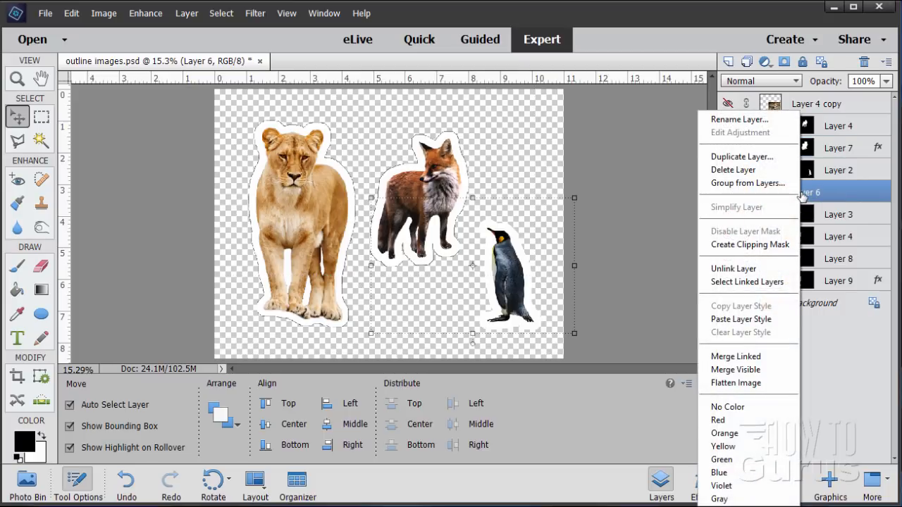
left_click(775, 318)
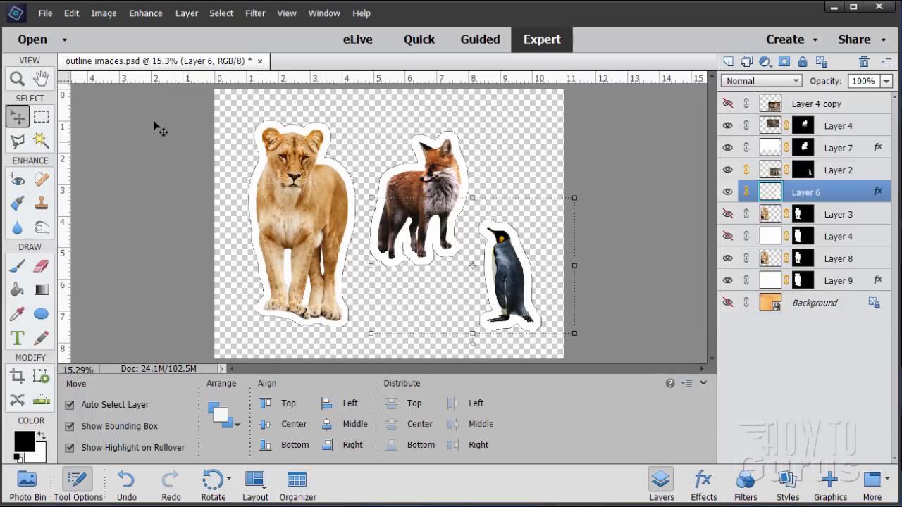
Make the Background layer visible again behind the lioness and fox cutouts.
left_click(18, 79)
left_click(252, 169)
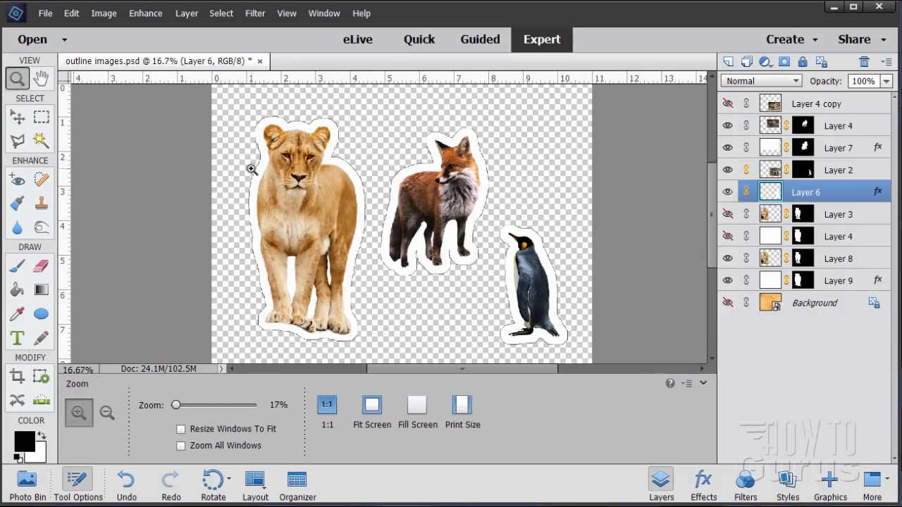
left_click(258, 171)
left_click(288, 169)
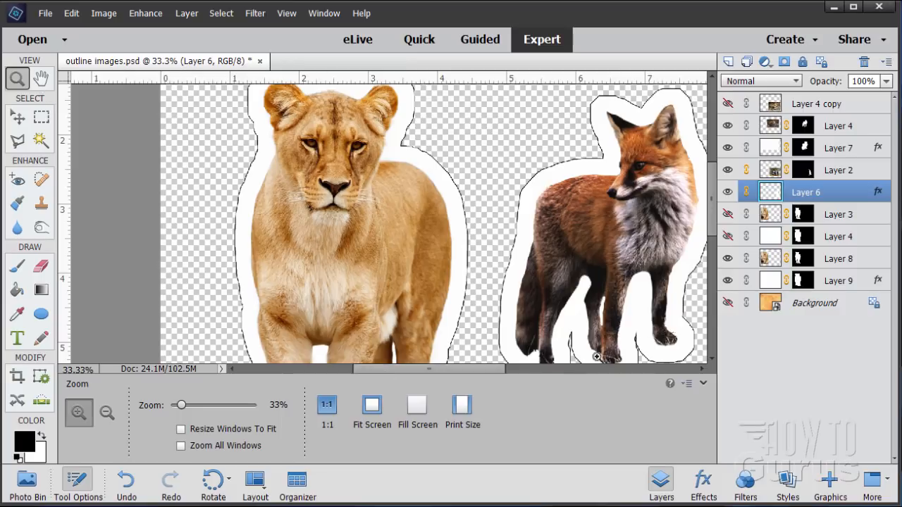
scroll(715, 227, "up", 3)
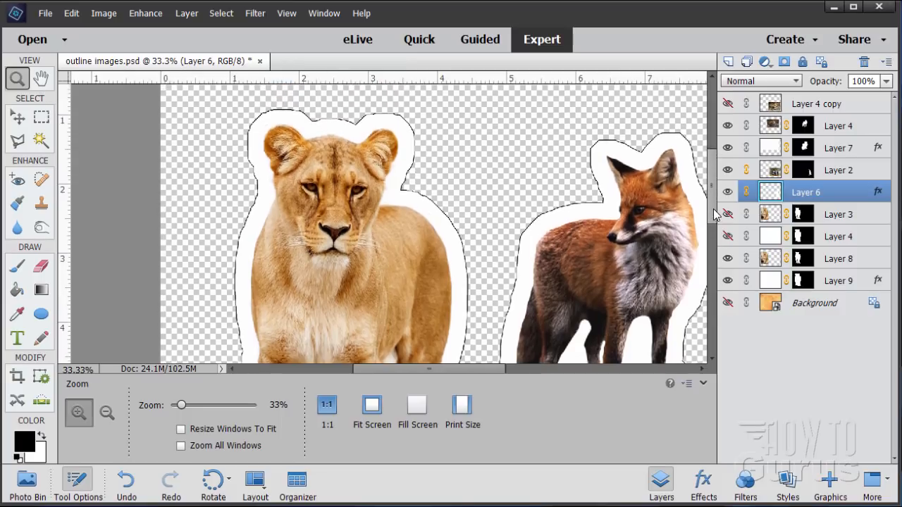
left_click(20, 117)
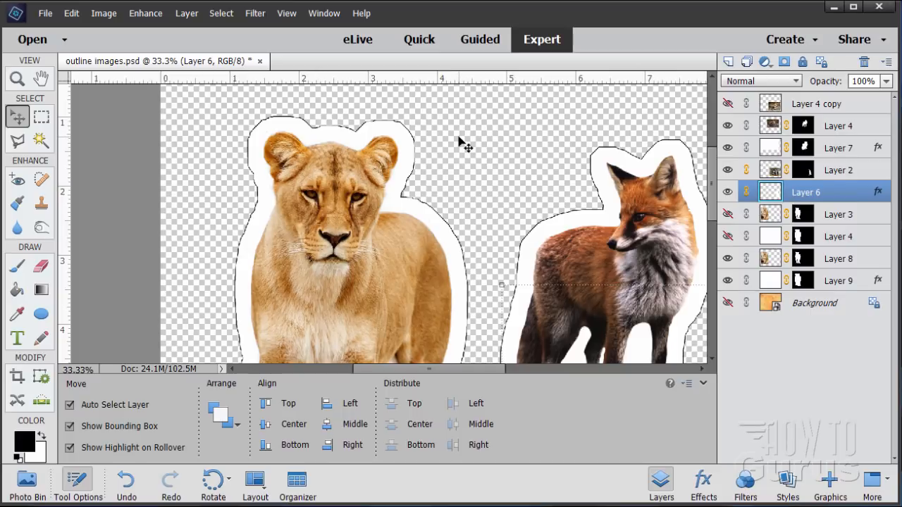
left_click(729, 304)
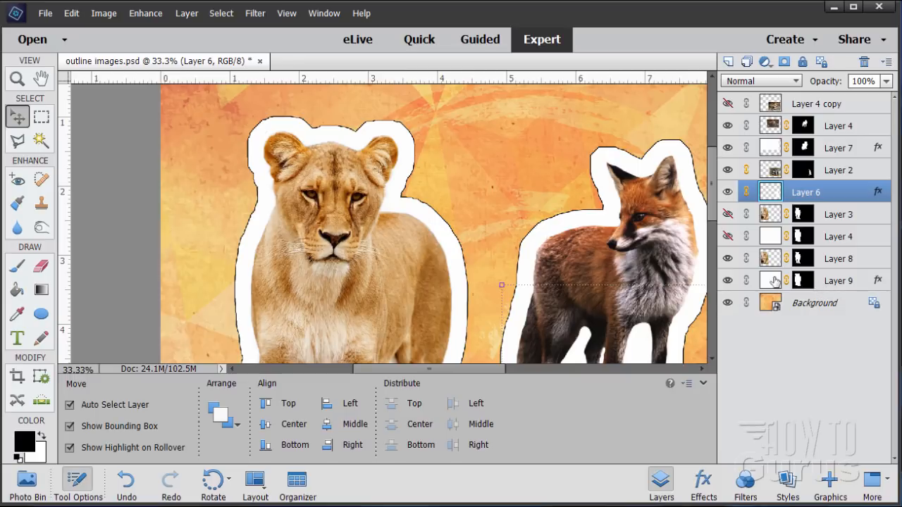
Turn off the Stroke effect in Layer 9's style settings and apply the change.
double_click(878, 281)
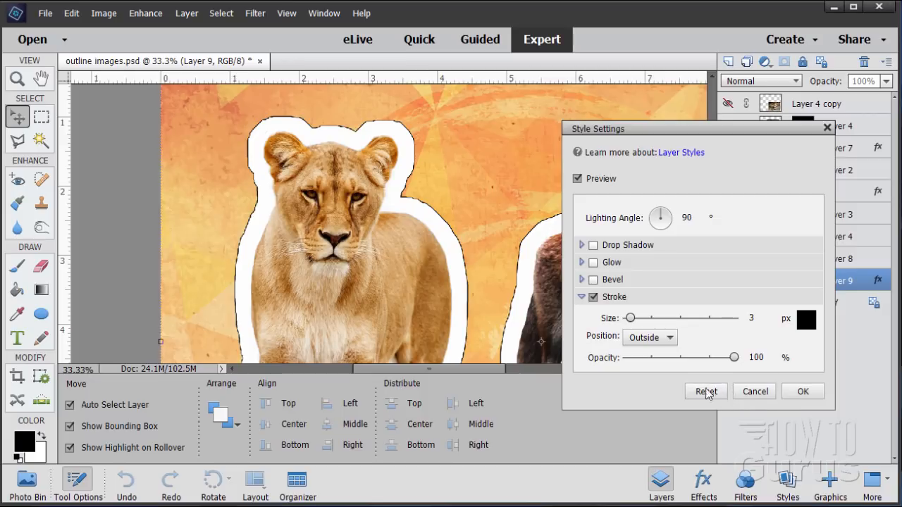
left_click(597, 299)
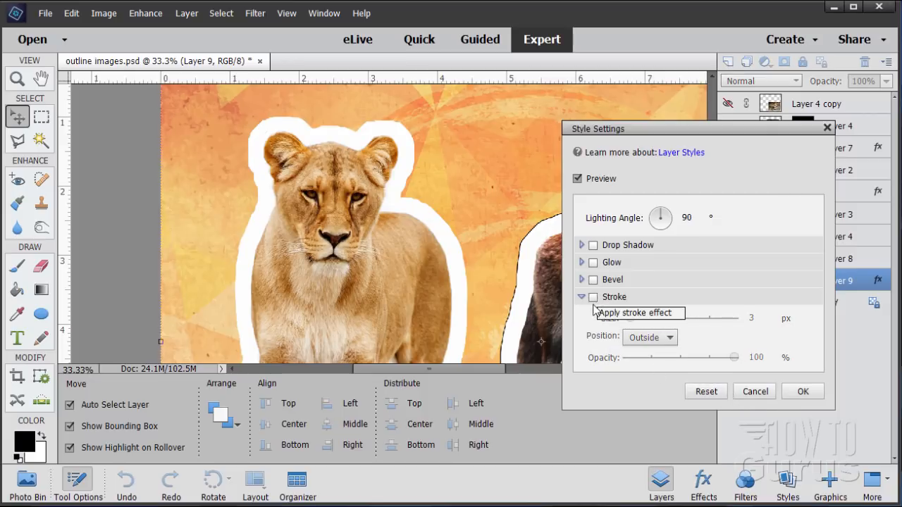
left_click(593, 300)
left_click(593, 299)
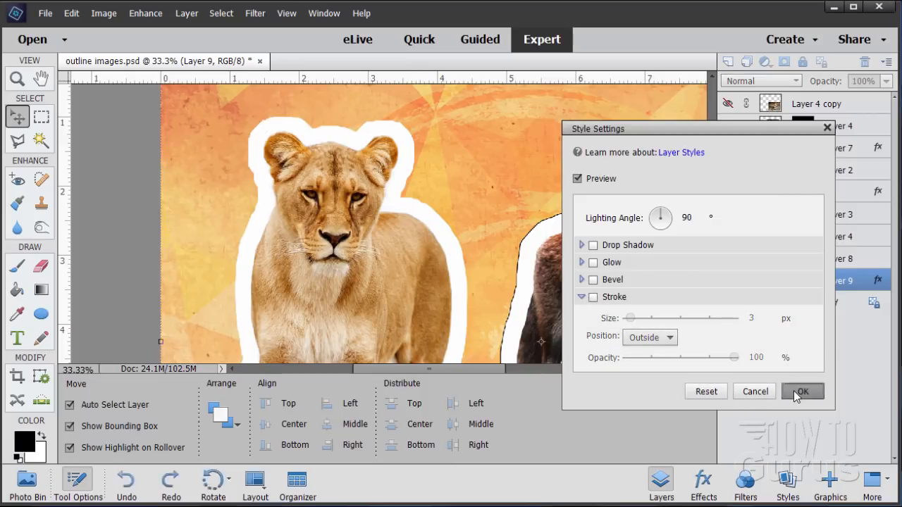
left_click(802, 391)
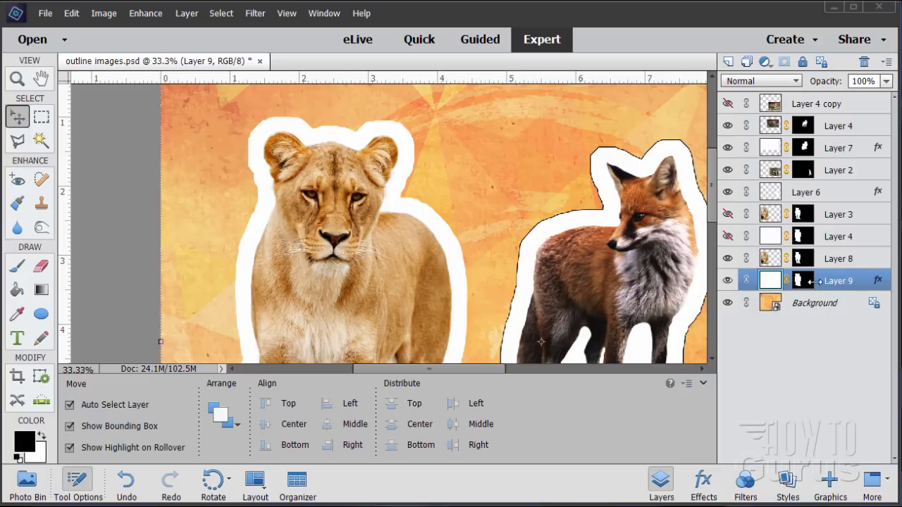
Check Layer 9's visibility and fill it with a linear light-to-dark blue gradient running diagonally across the lioness.
left_click(727, 281)
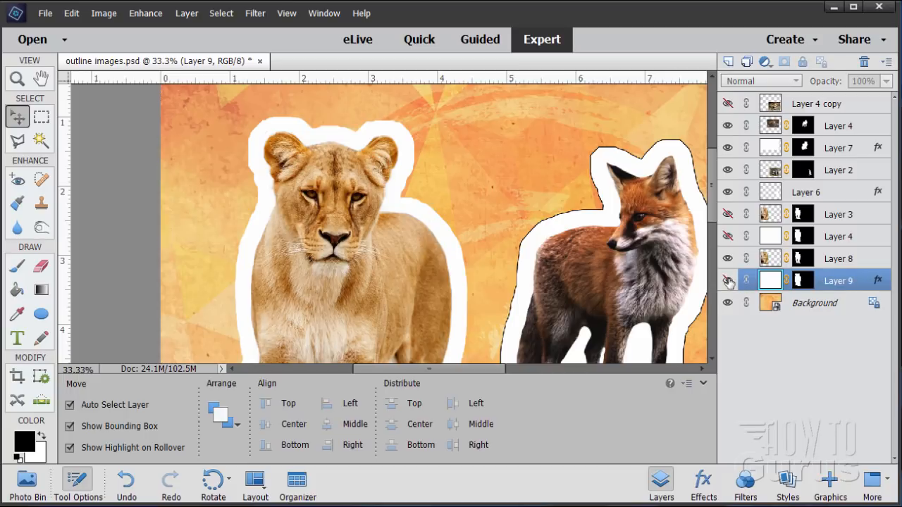
left_click(727, 281)
left_click(728, 281)
left_click(728, 281)
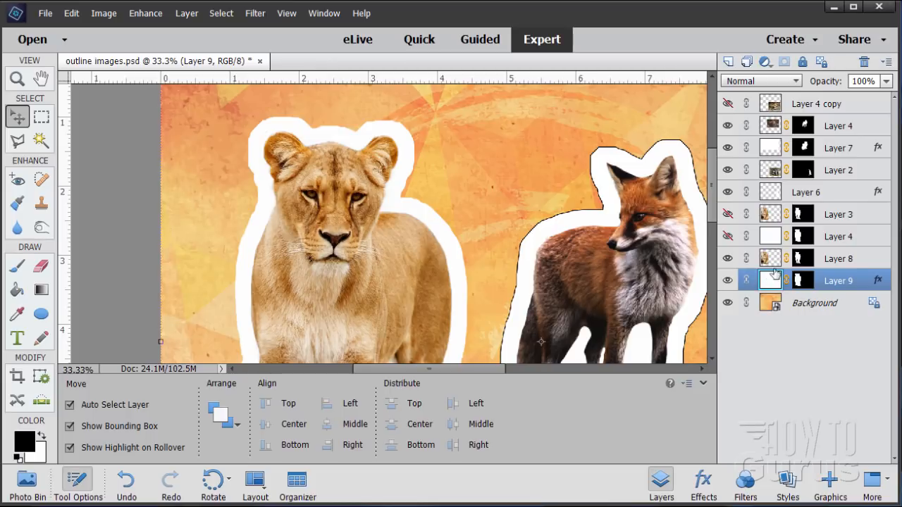
left_click(48, 291)
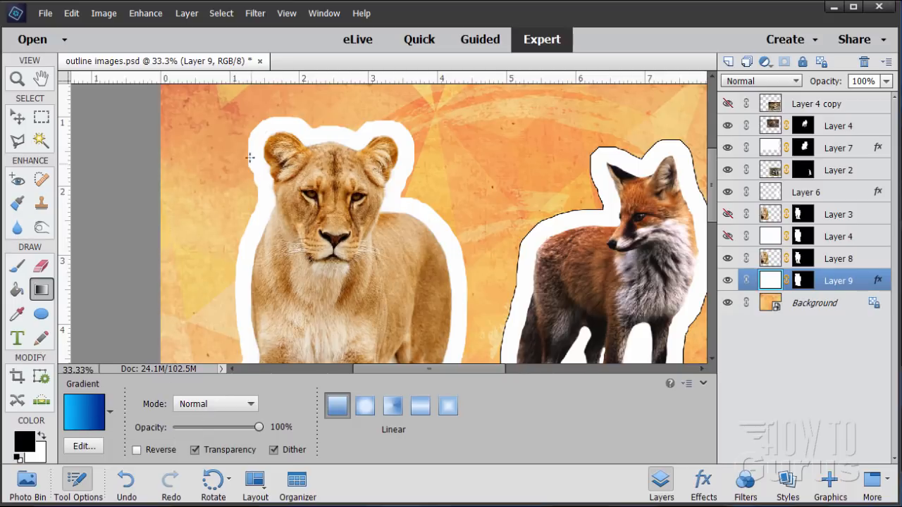
left_click_drag(259, 181, 453, 258)
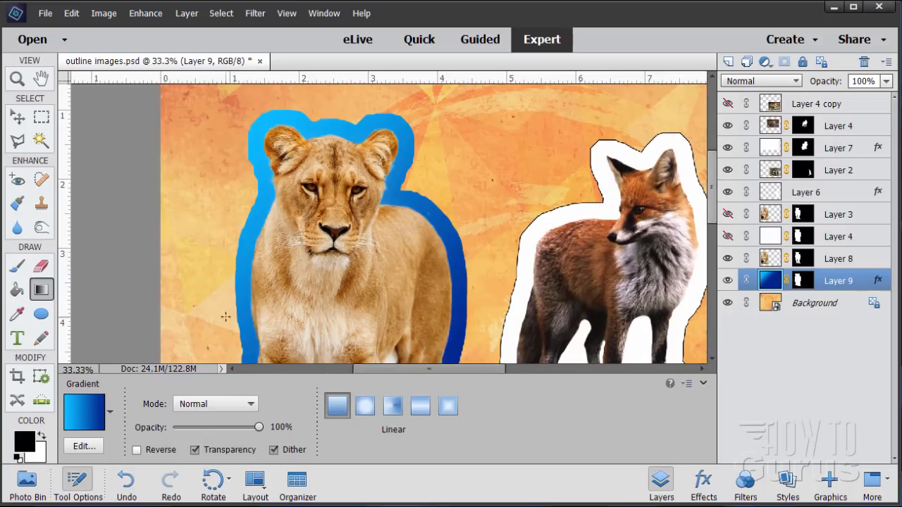
Refill Layer 9 with the copper gradient preset, running diagonally from above the lioness's head past its back.
left_click(109, 411)
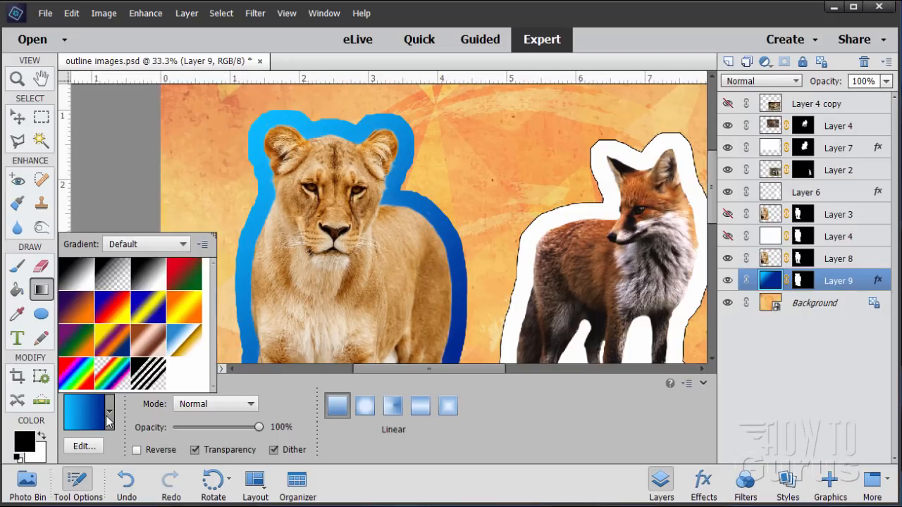
left_click(149, 348)
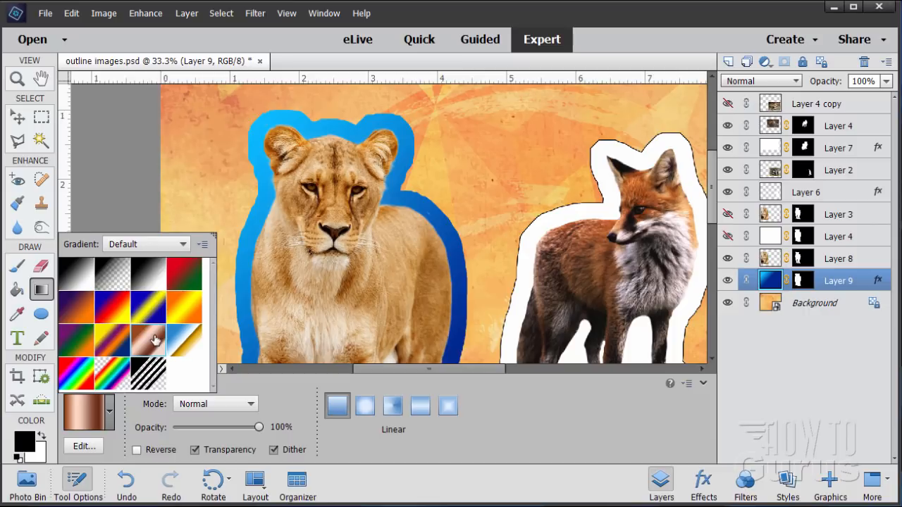
left_click_drag(238, 144, 487, 287)
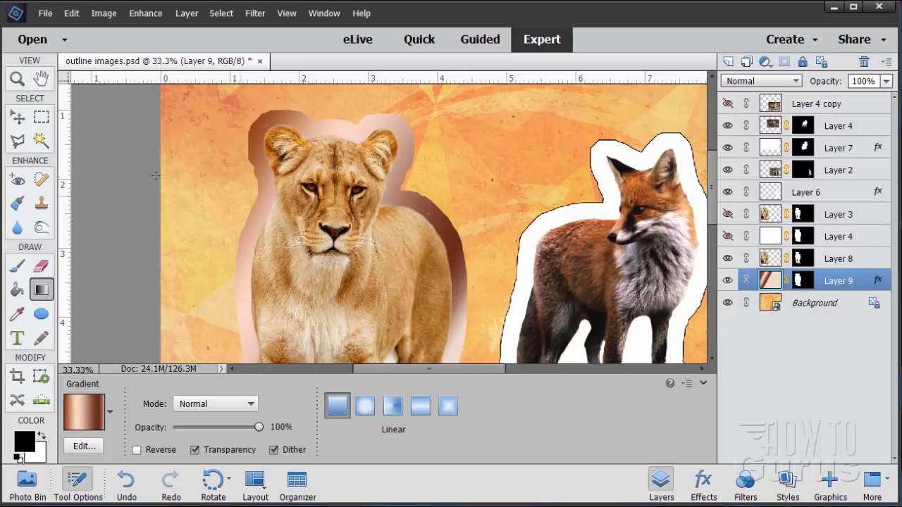
Undo both gradient fills on Layer 9.
left_click(71, 13)
left_click(92, 28)
left_click(71, 13)
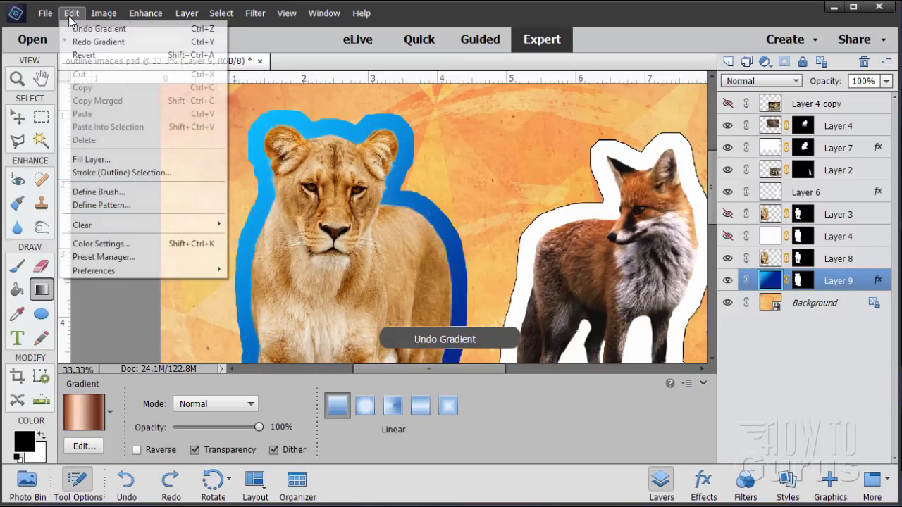
left_click(77, 29)
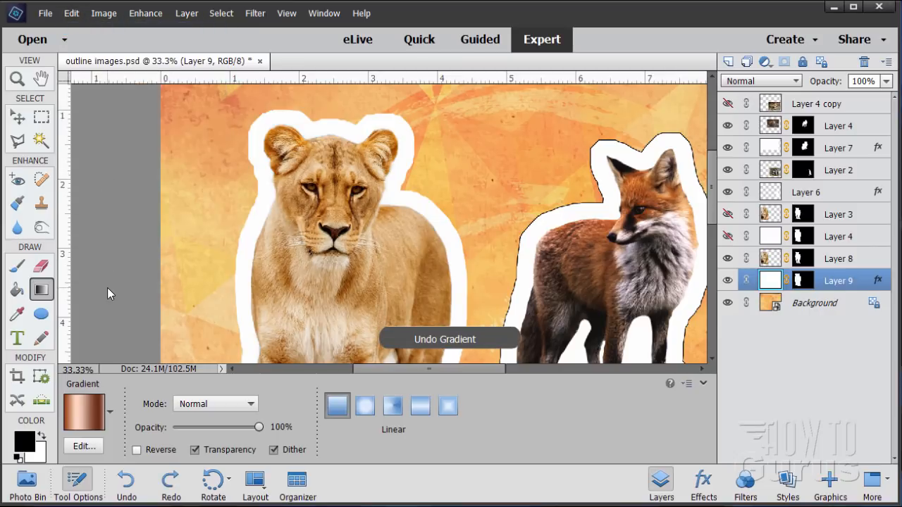
Fill Layer 9 with the black-and-white speckled pattern from the Patterns set using the Paint Bucket.
left_click(18, 292)
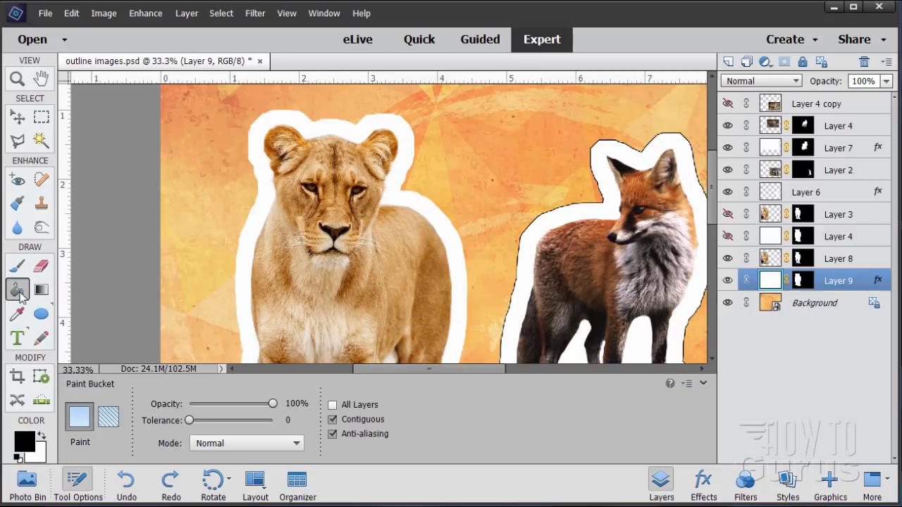
left_click(114, 417)
left_click(185, 420)
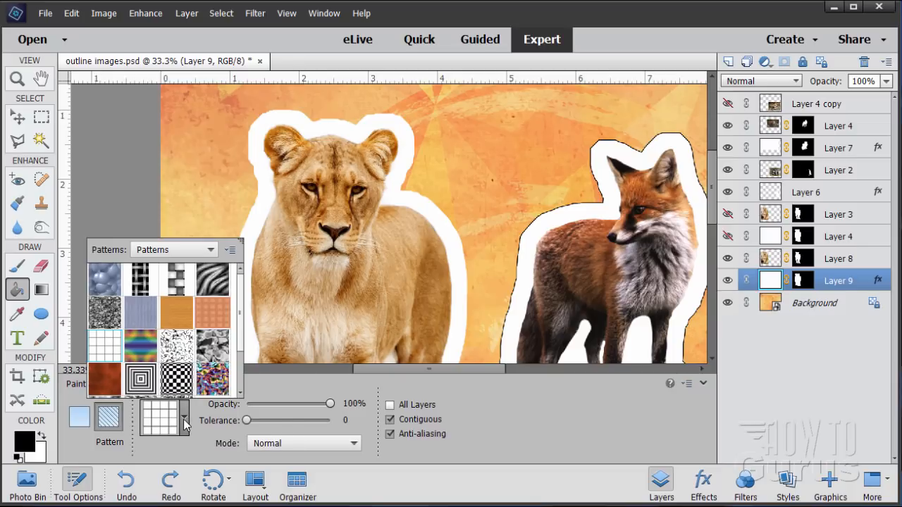
left_click(166, 252)
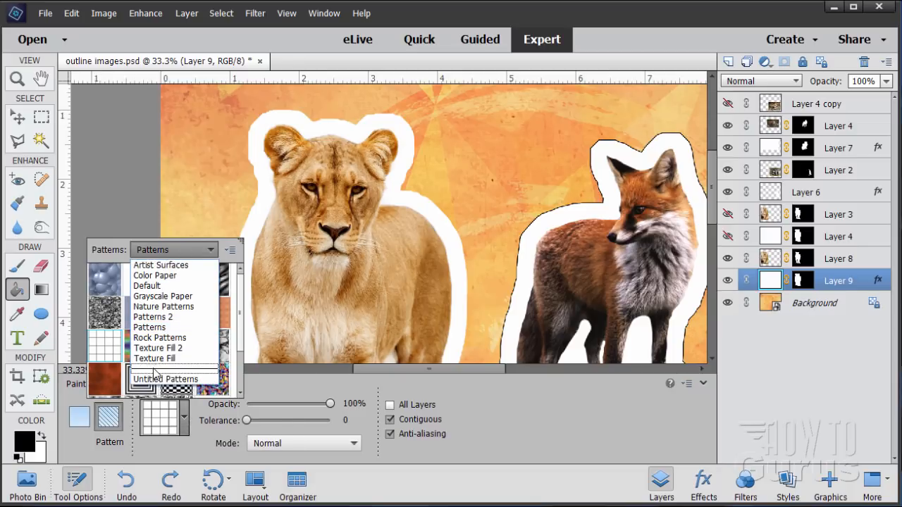
left_click(154, 253)
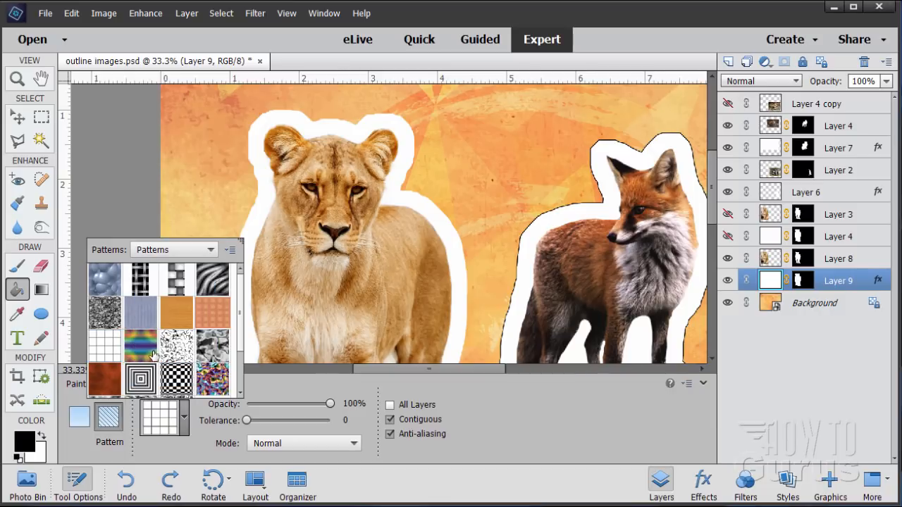
left_click(181, 350)
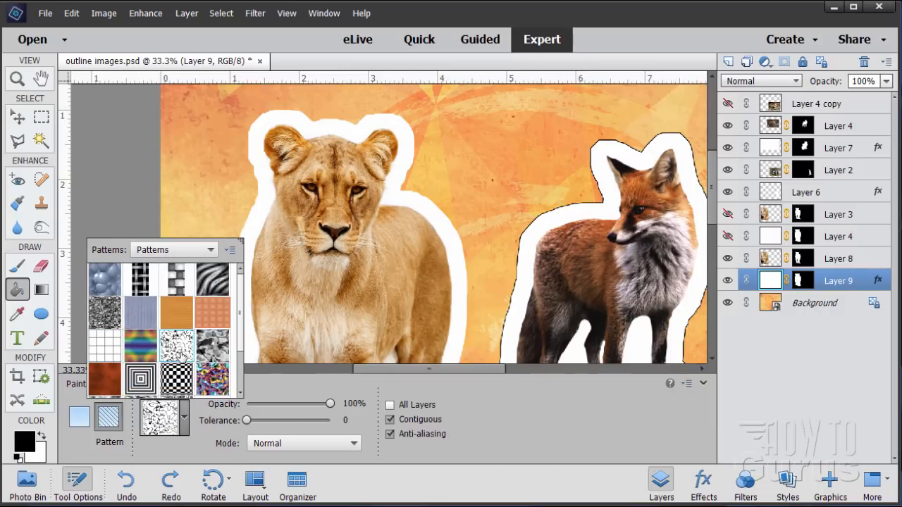
left_click(246, 186)
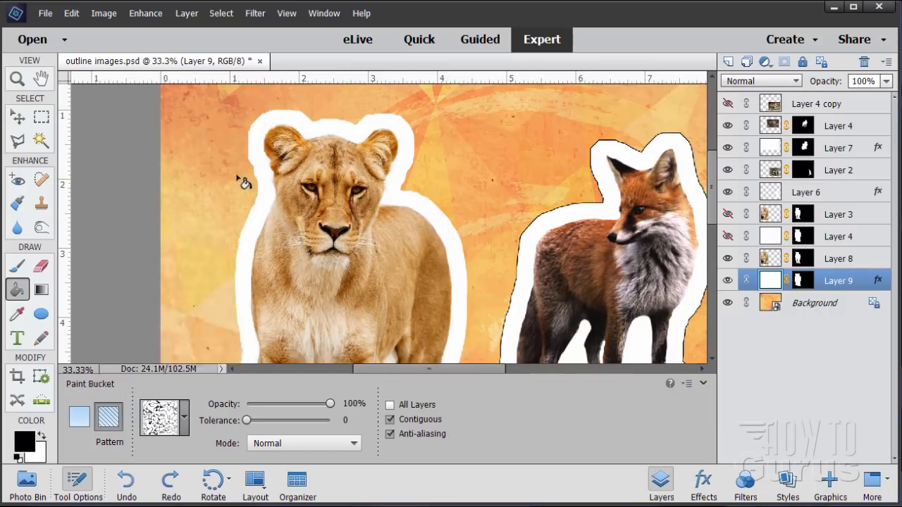
left_click(368, 277)
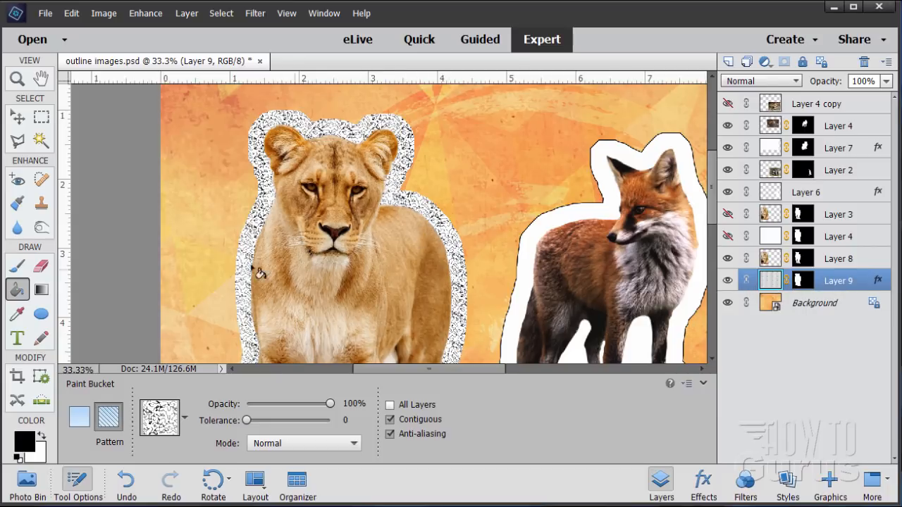
Undo the Paint Bucket pattern fill on Layer 9 and return to the Move tool.
left_click(73, 14)
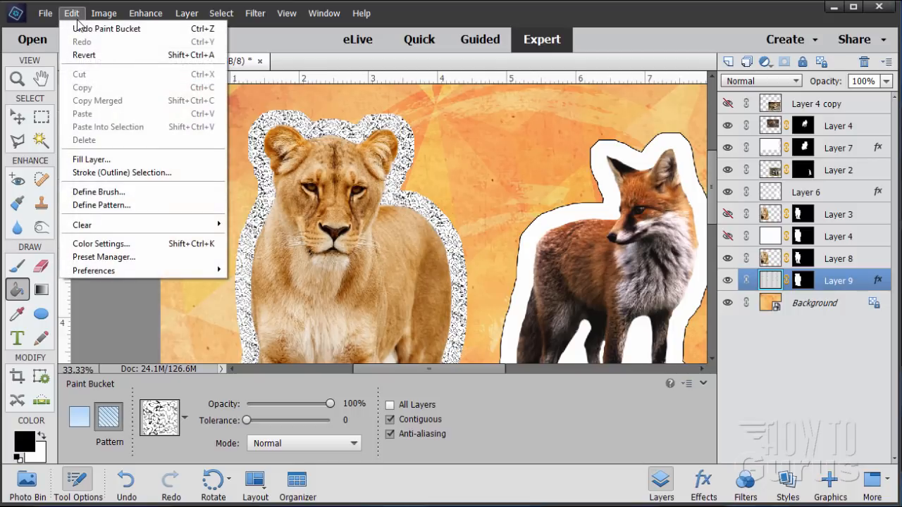
left_click(82, 25)
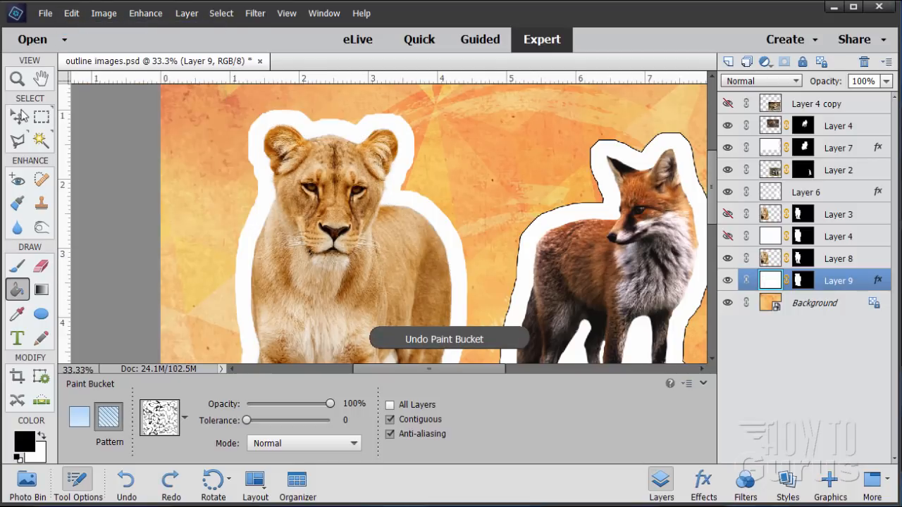
left_click(21, 118)
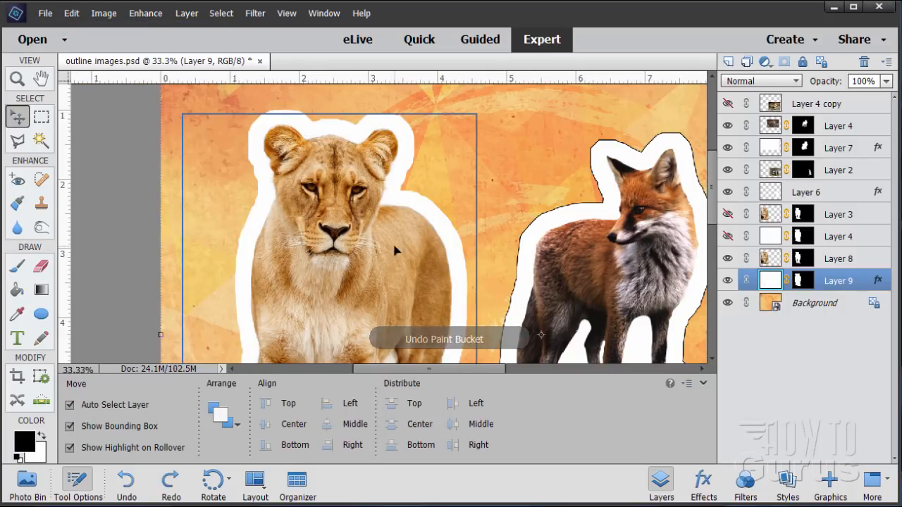
Convert the Background into a regular layer and copy Layer 9's layer mask onto it.
double_click(801, 304)
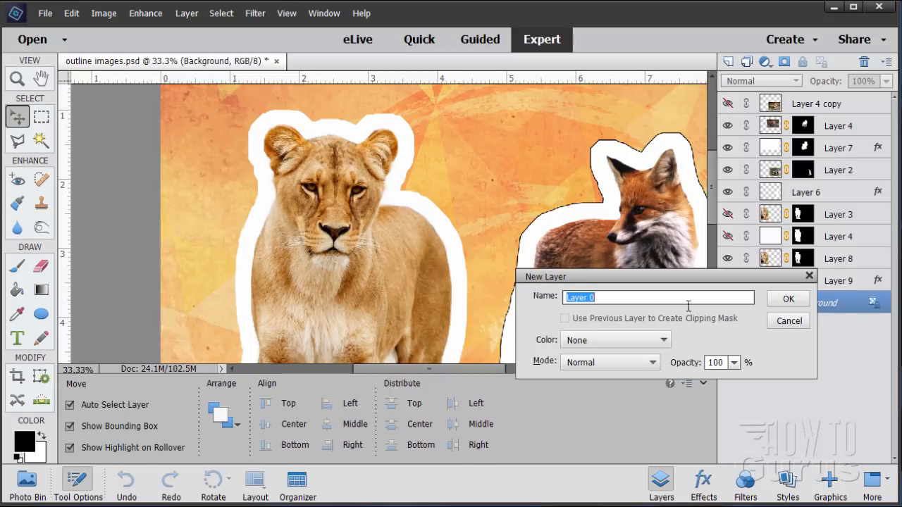
left_click(796, 305)
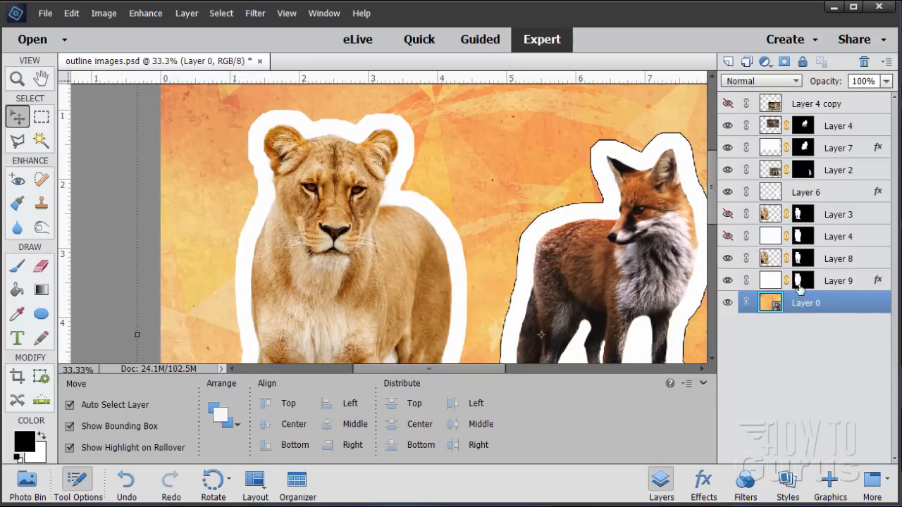
left_click(800, 283)
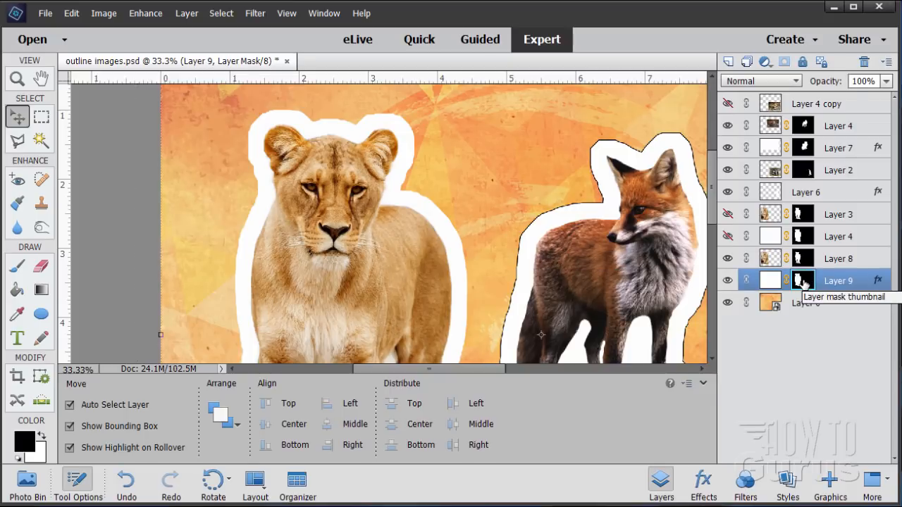
key("alt")
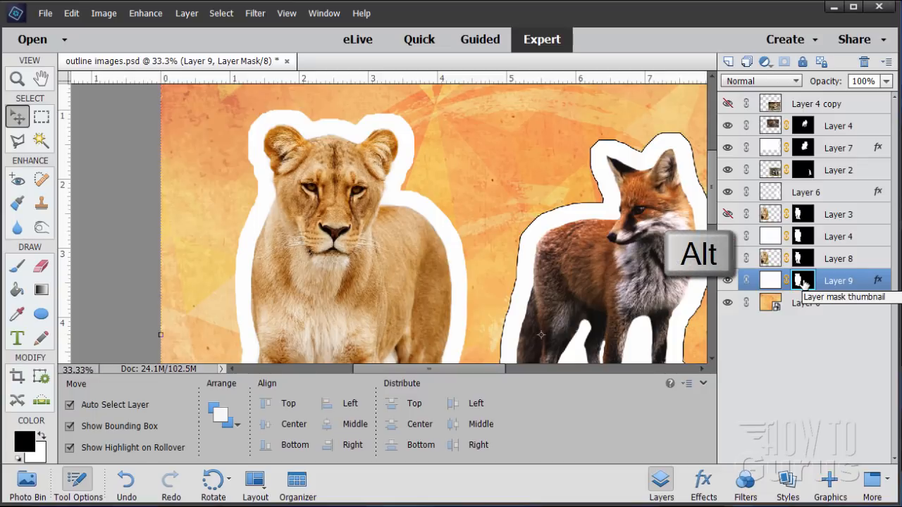
left_click_drag(803, 281, 803, 303)
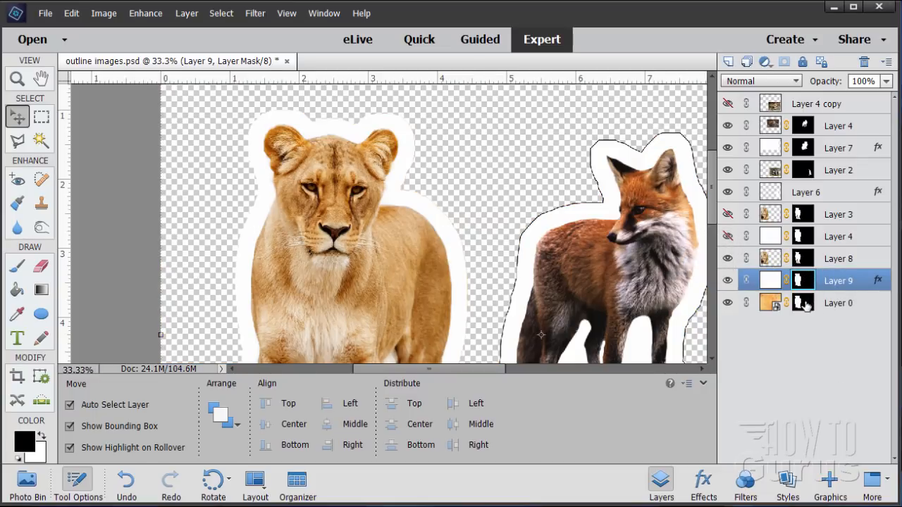
Toggle Layer 9 and Layer 0 to check the masked texture around the lioness, and delete the mask from Layer 0.
left_click(728, 280)
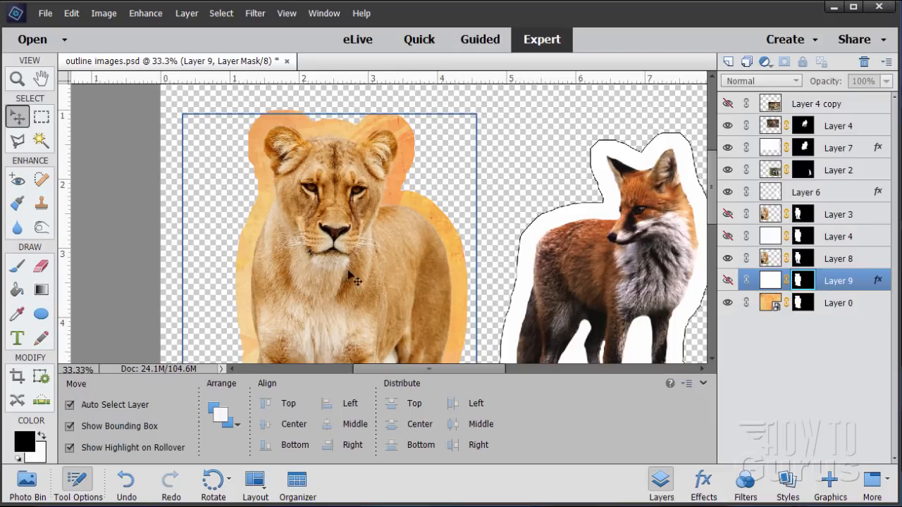
left_click(727, 303)
left_click(727, 280)
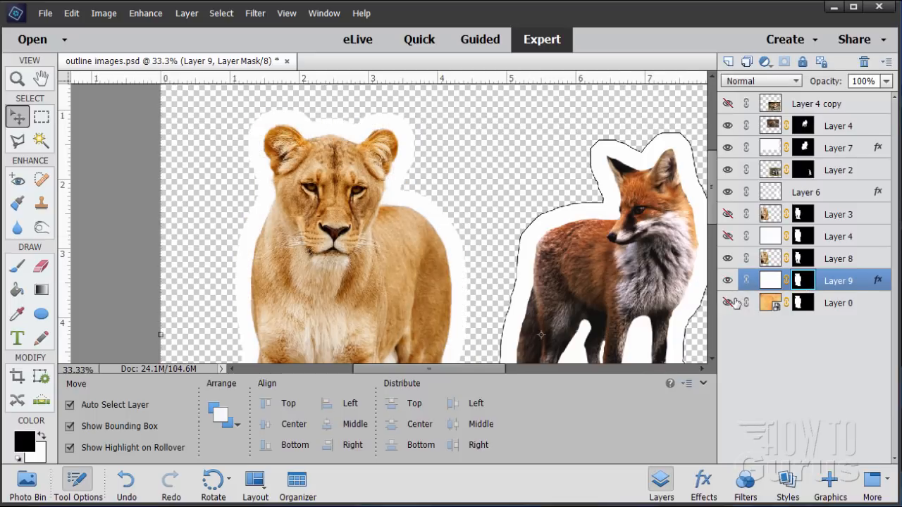
right_click(802, 308)
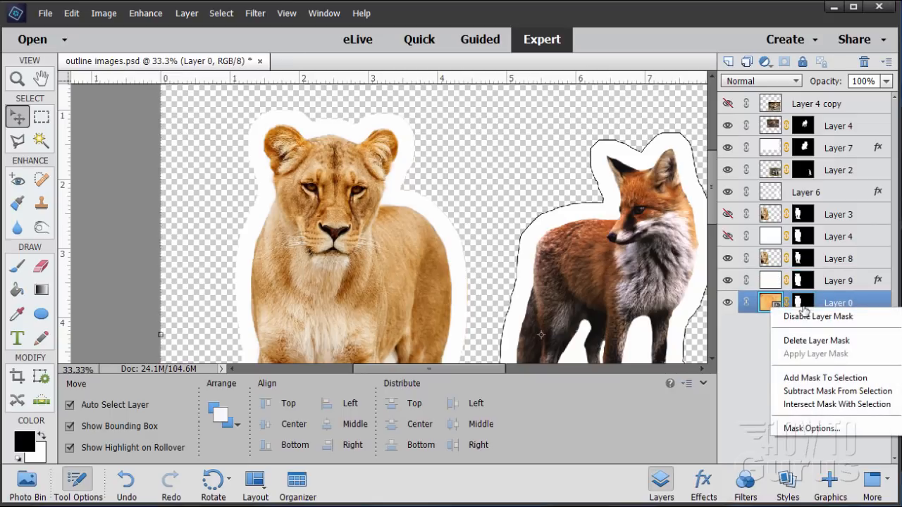
left_click(819, 341)
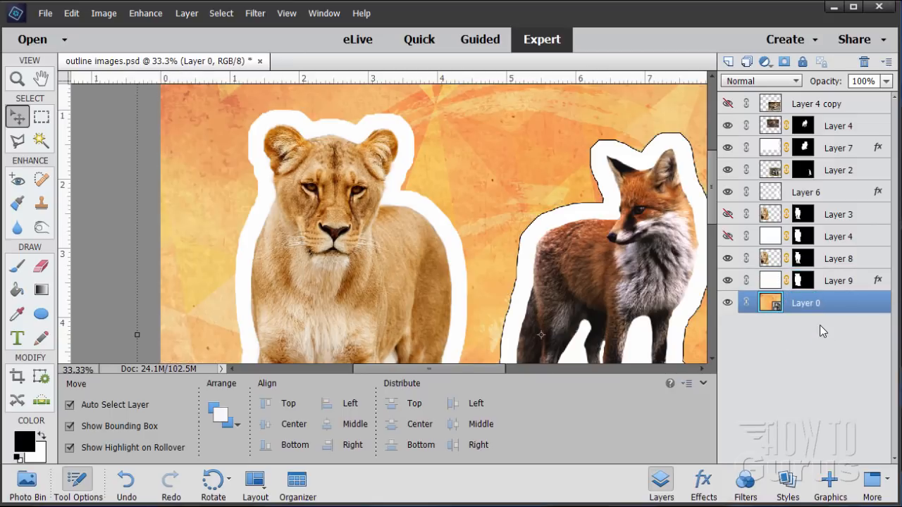